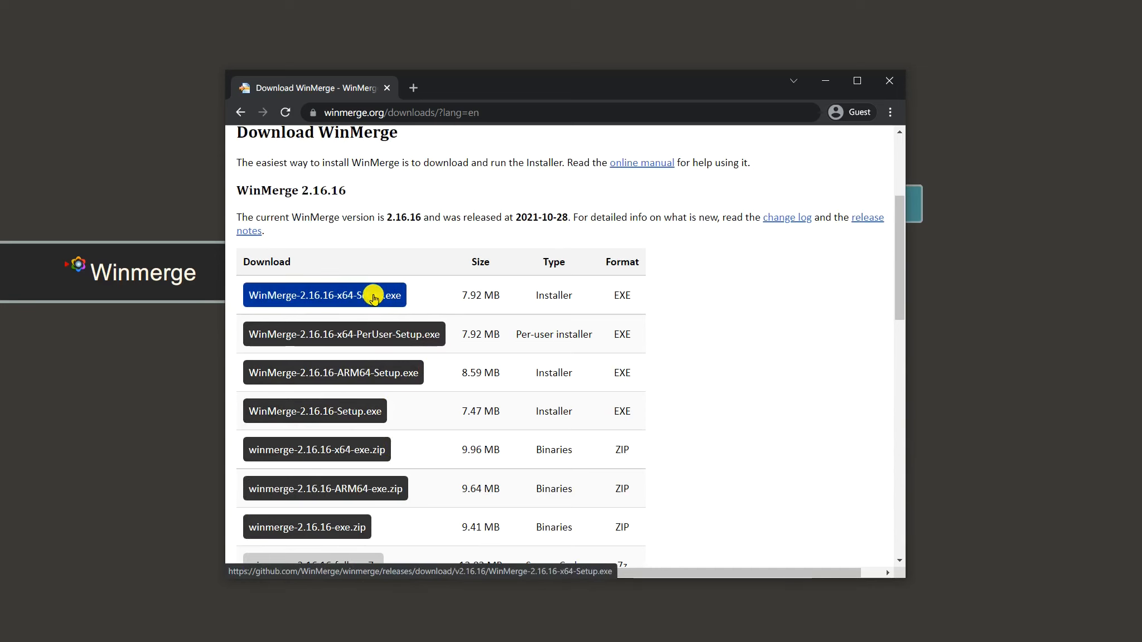
Step: Review the available WinMerge 2.16.16 downloads and download the WinMerge-2.16.16-x64-Setup.exe installer
scroll(635, 497, down, 3)
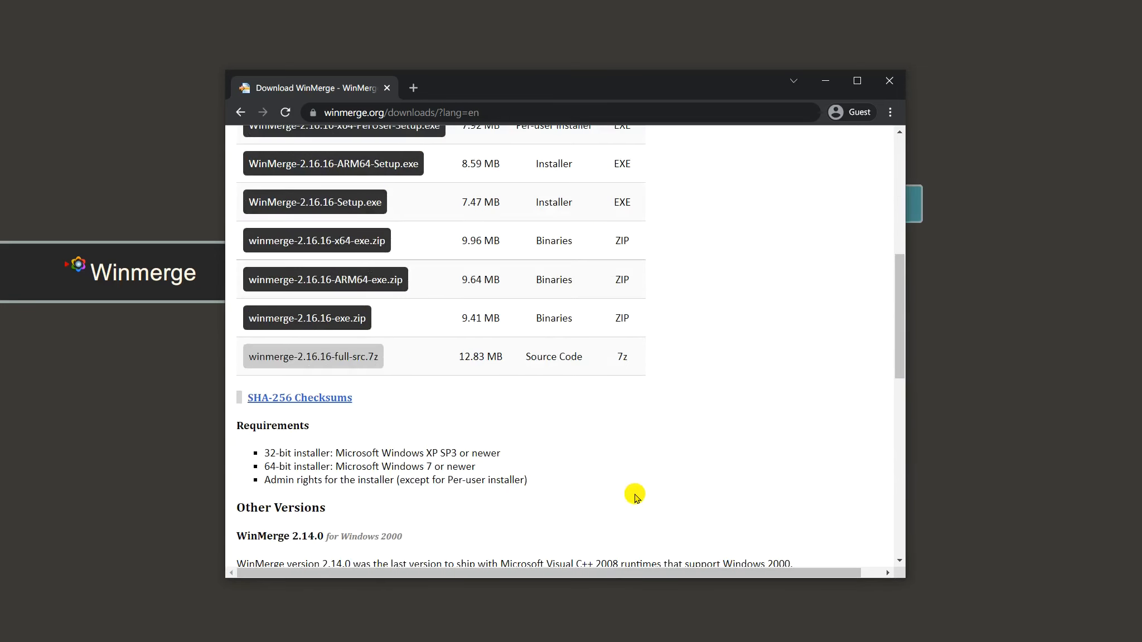
scroll(635, 496, up, 1)
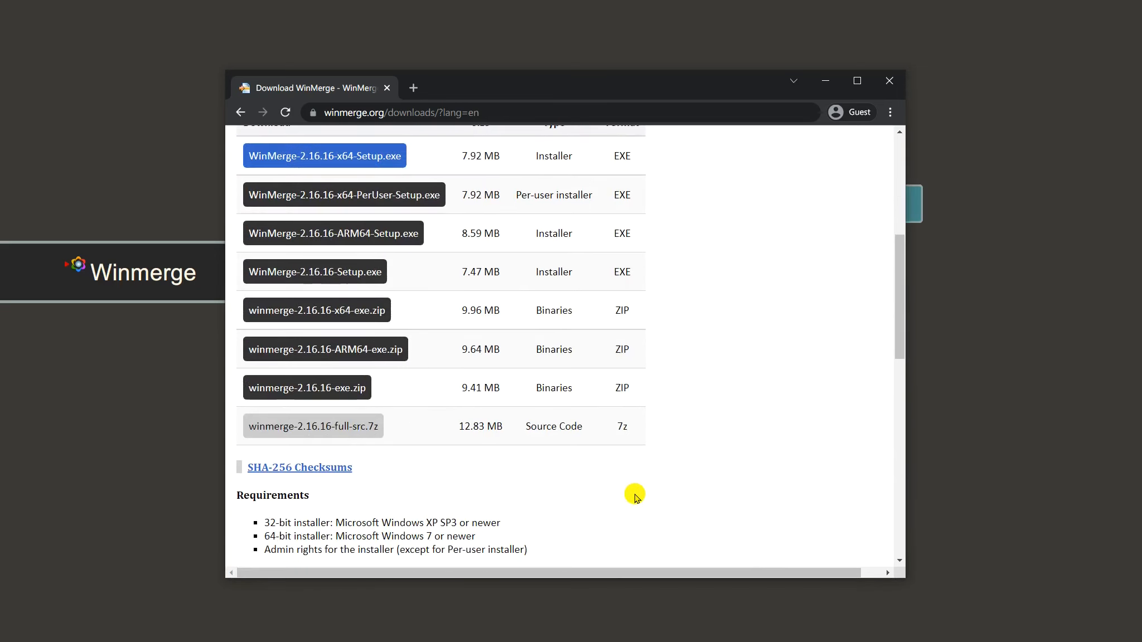
scroll(635, 497, up, 1)
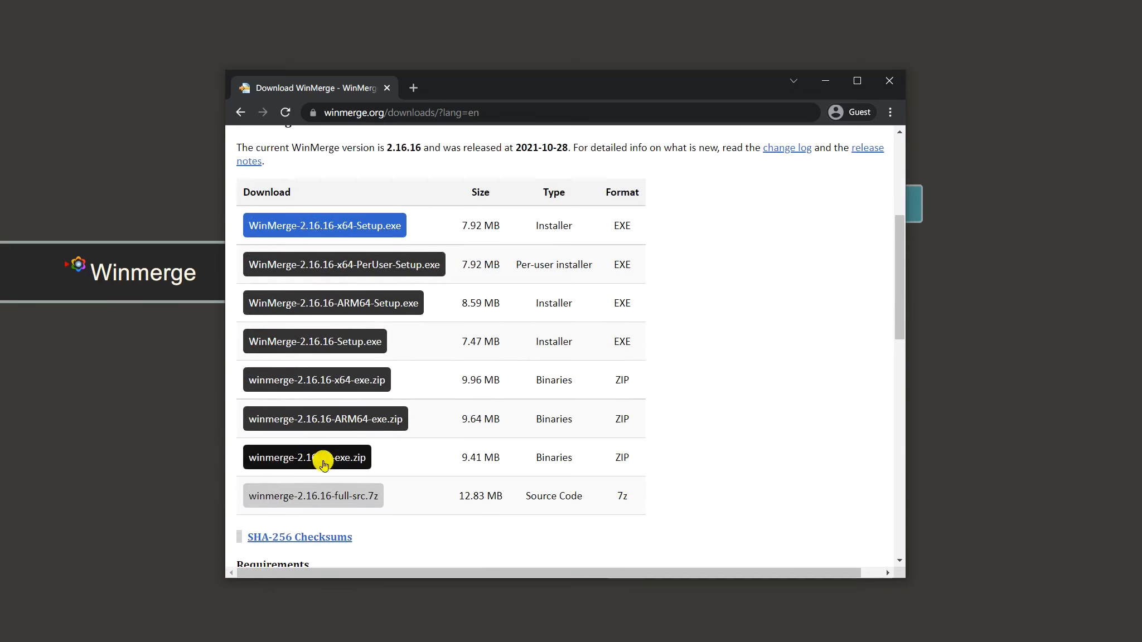
scroll(705, 472, down, 1)
scroll(705, 473, down, 3)
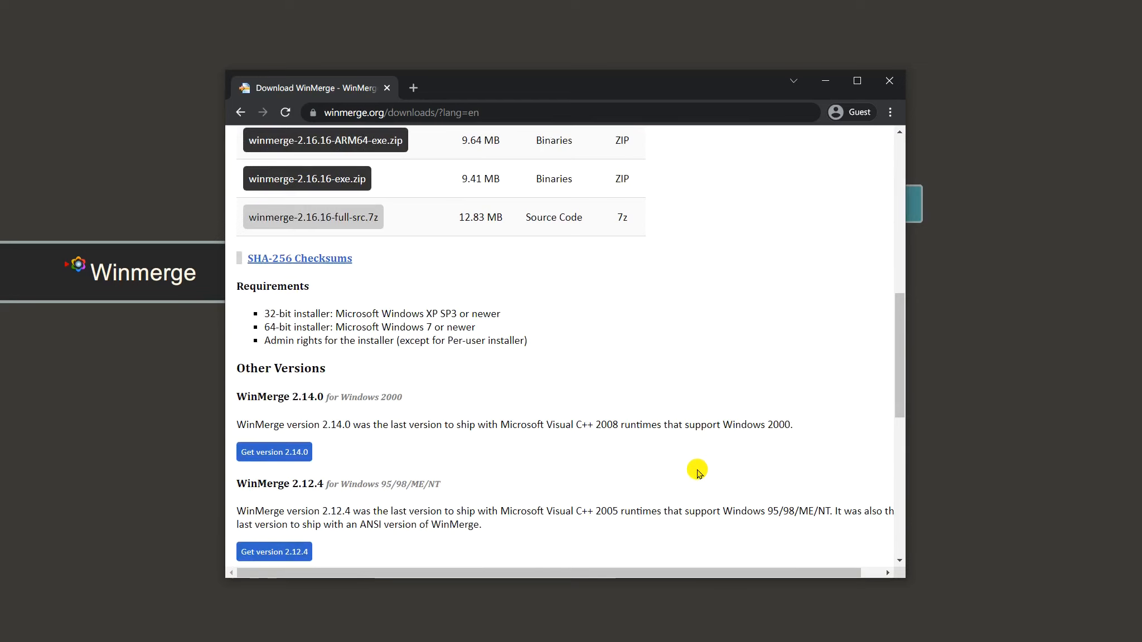
scroll(698, 473, up, 6)
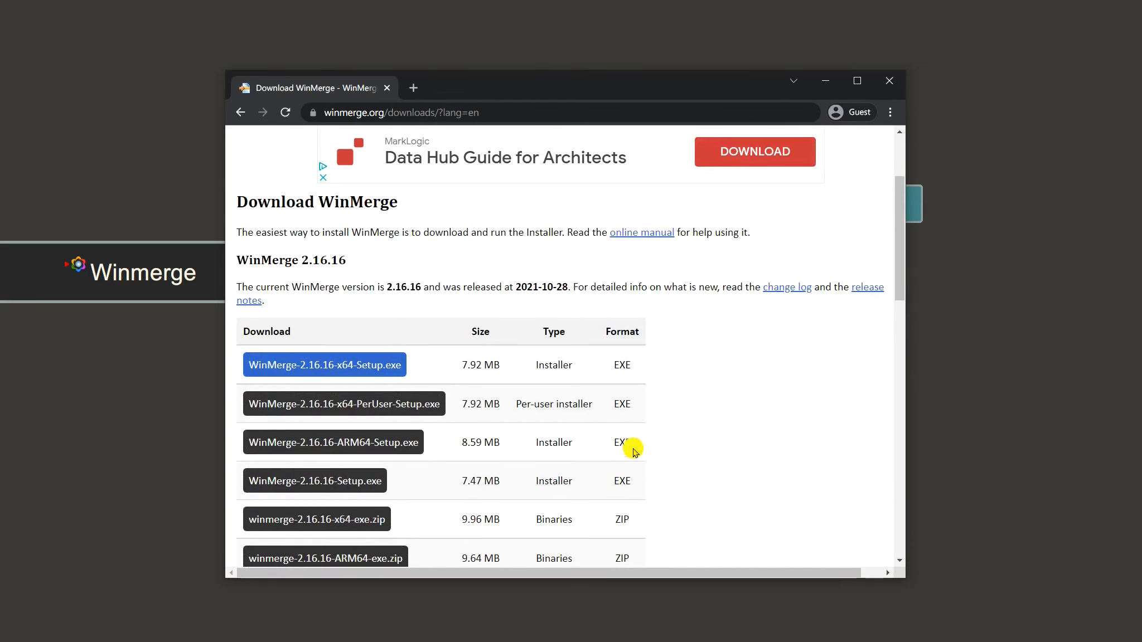
click(401, 368)
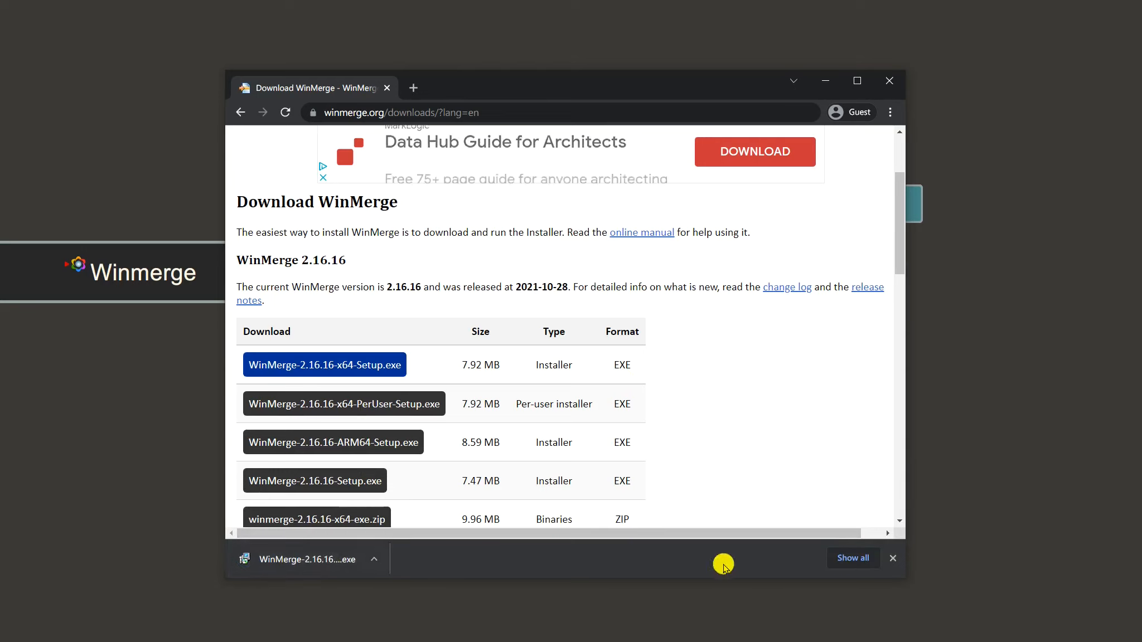
Step: Run the downloaded WinMerge installer and minimize the browser window
click(382, 560)
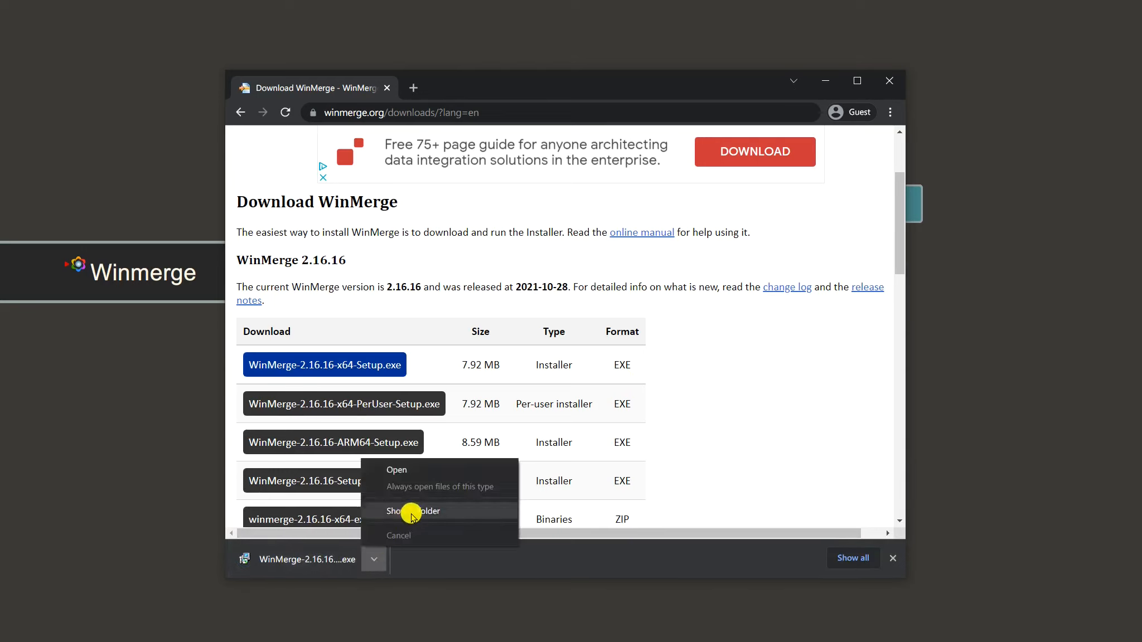
click(288, 560)
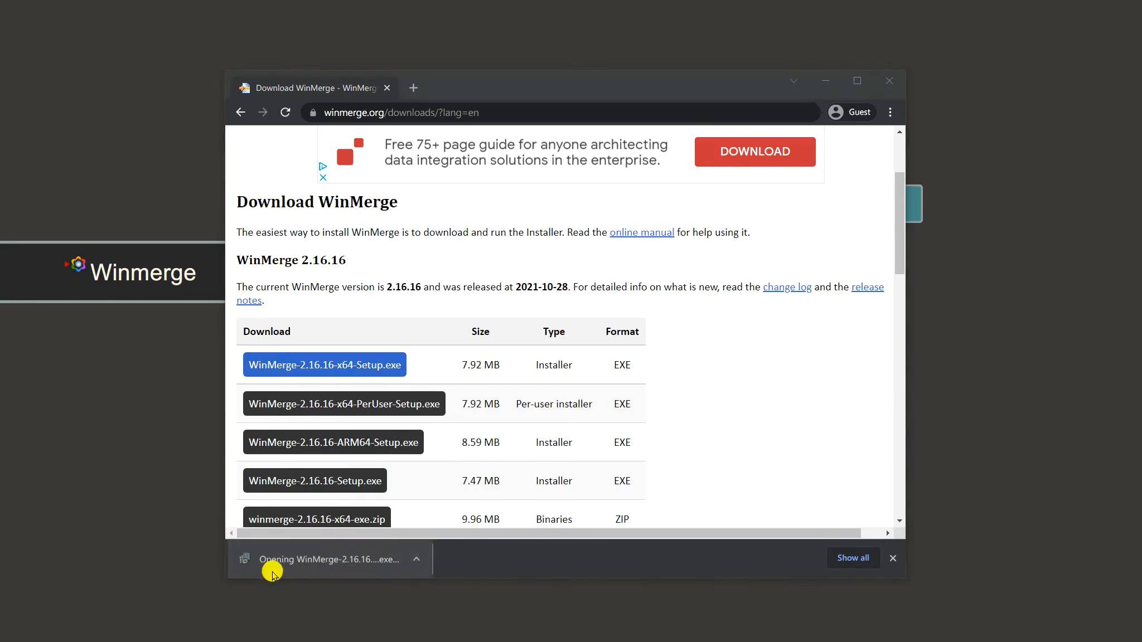
click(826, 81)
drag(618, 195, 601, 173)
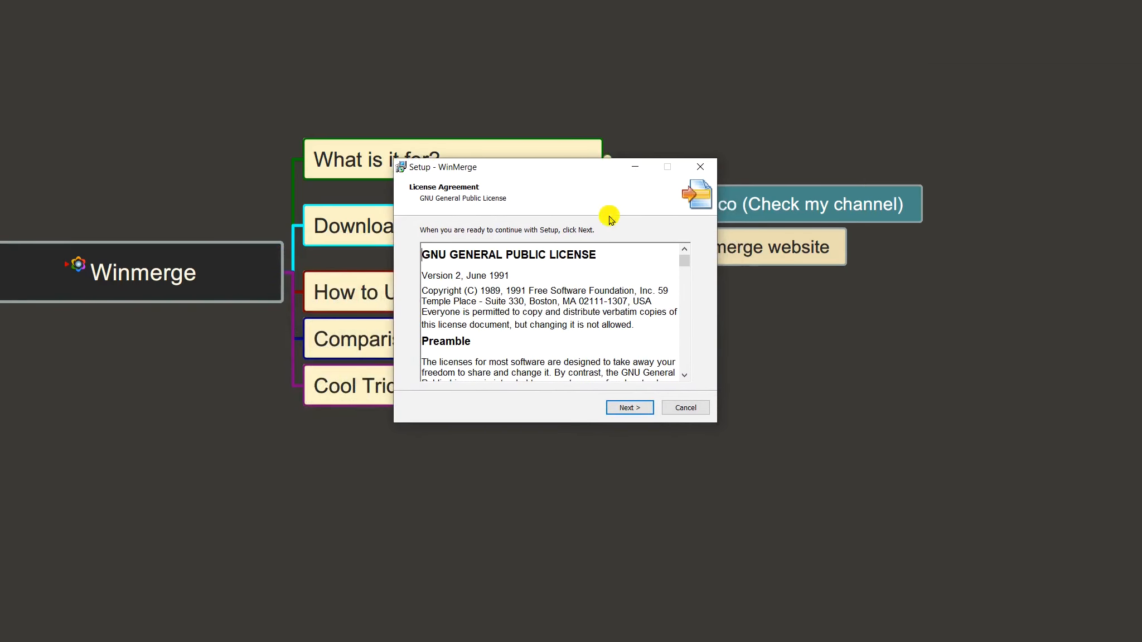
Step: Proceed past the licence agreement, review the component list and accept the Typical Installation components
click(642, 407)
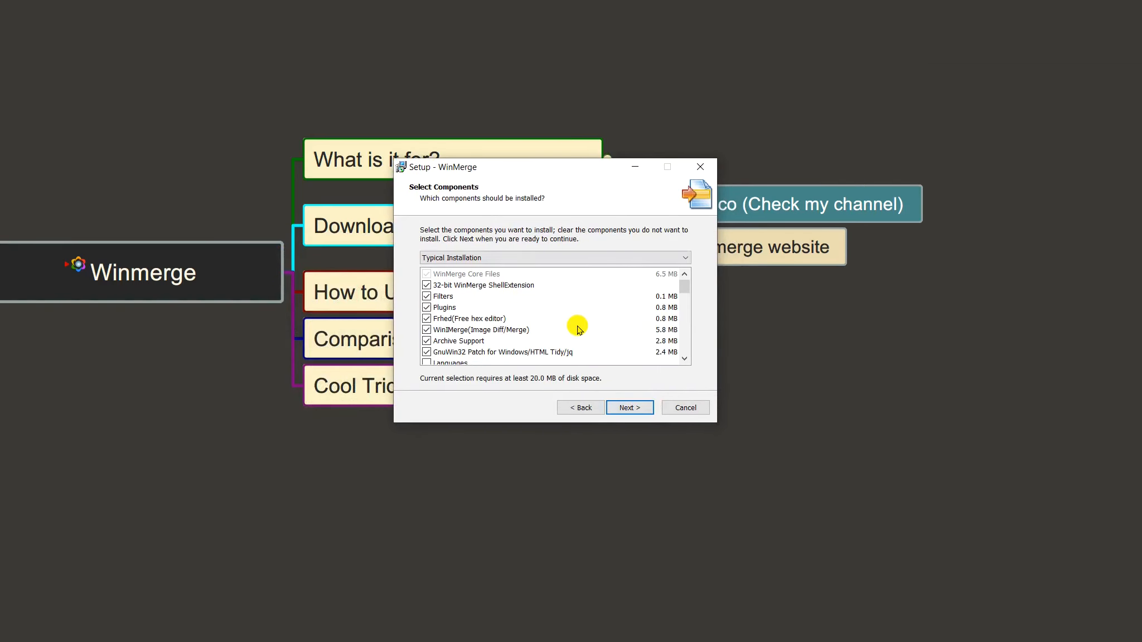
scroll(579, 329, down, 5)
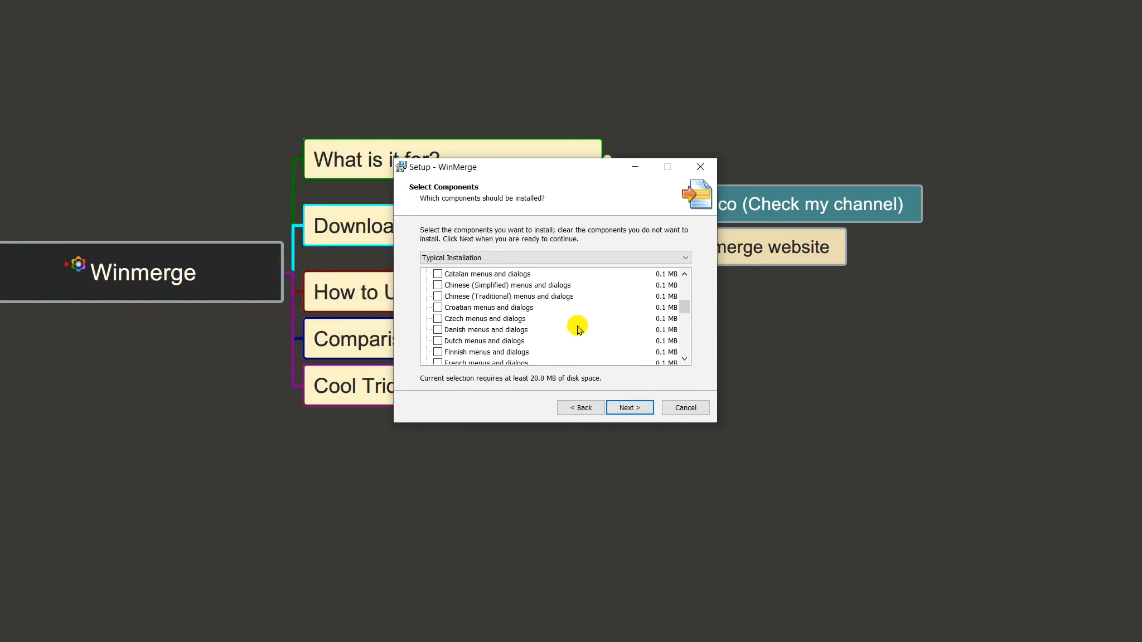
scroll(578, 329, up, 5)
scroll(579, 329, down, 2)
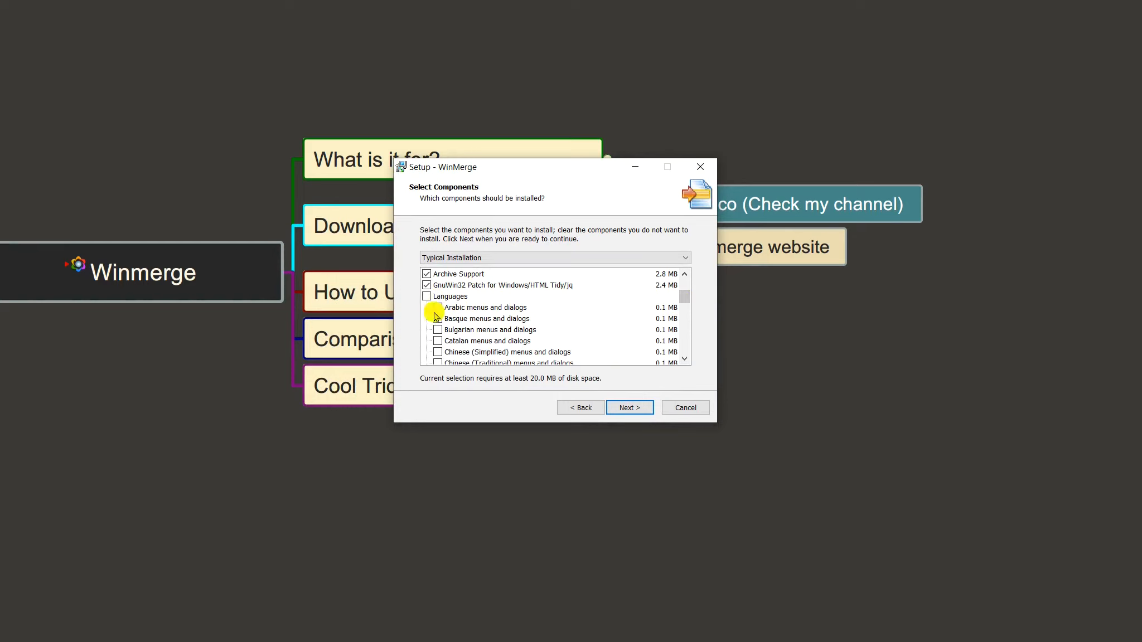
mouse_move(685, 298)
mouse_down()
mouse_move(691, 357)
mouse_move(693, 284)
mouse_up()
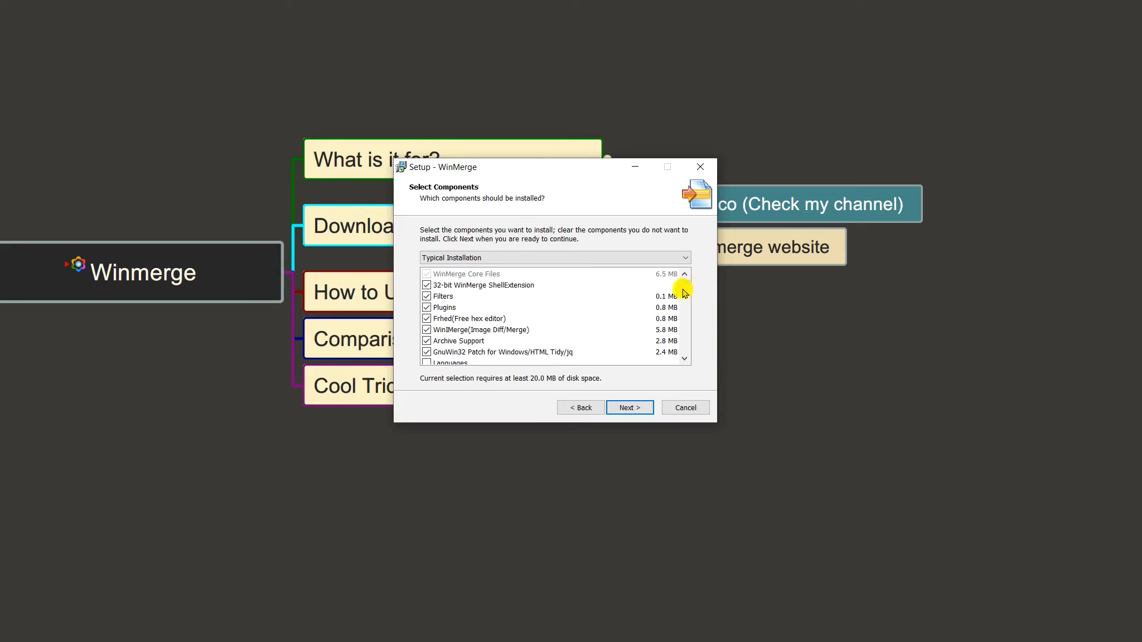
click(630, 407)
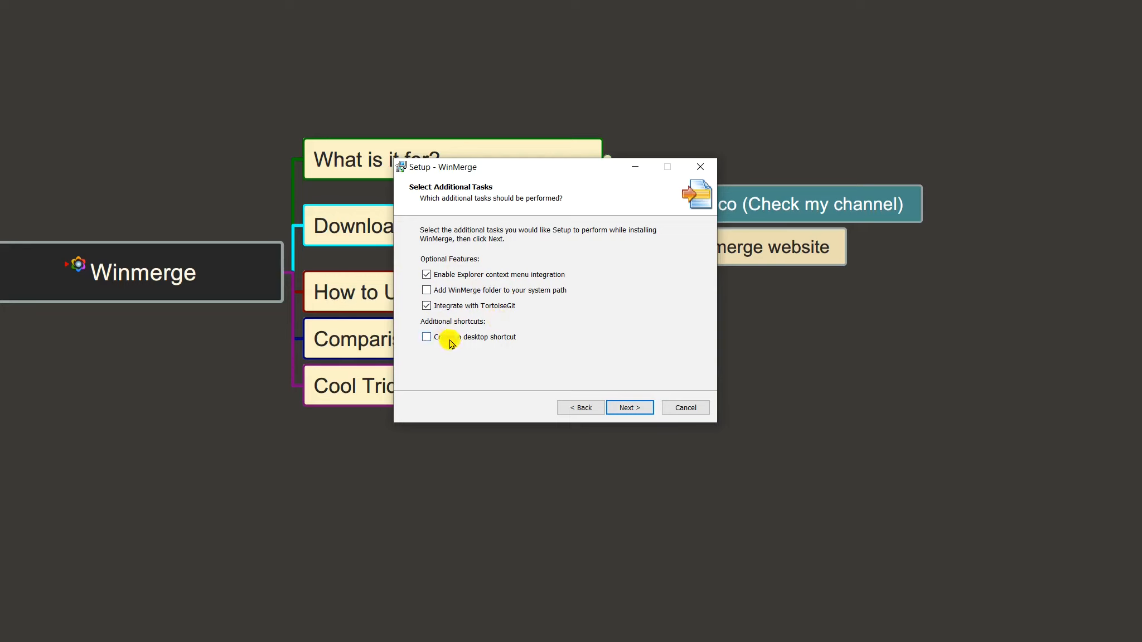
Step: Accept the default additional tasks and the 3-way merge settings with merging at the right pane, and start the installation
click(628, 408)
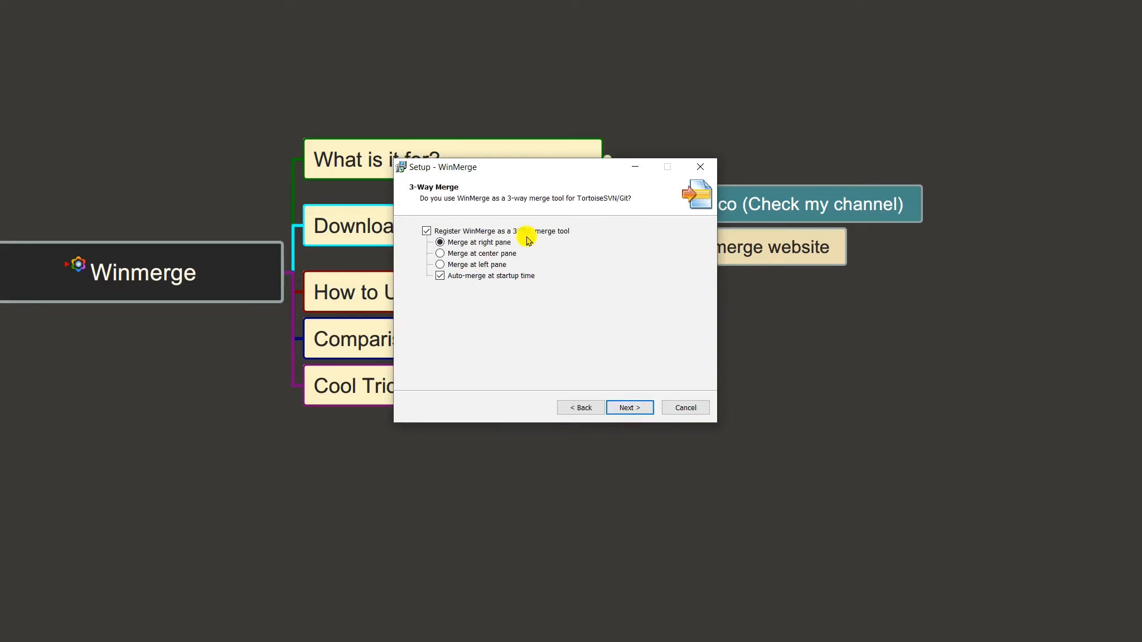
click(633, 409)
click(632, 409)
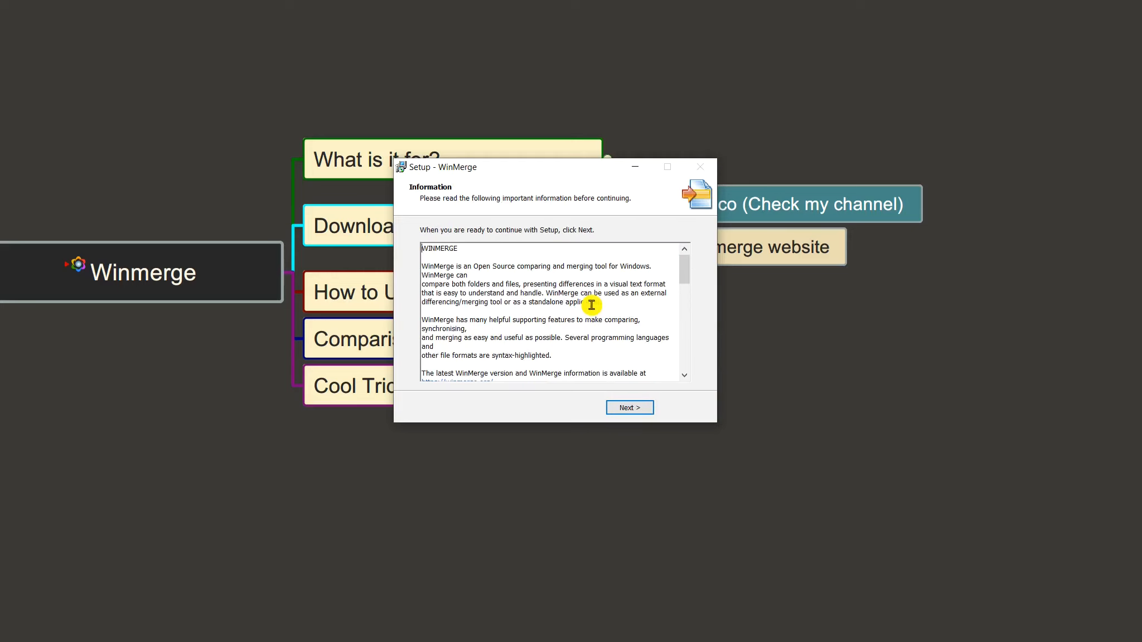
Step: Continue past the information page and finish the setup with the Launch WinMerge option enabled
click(647, 409)
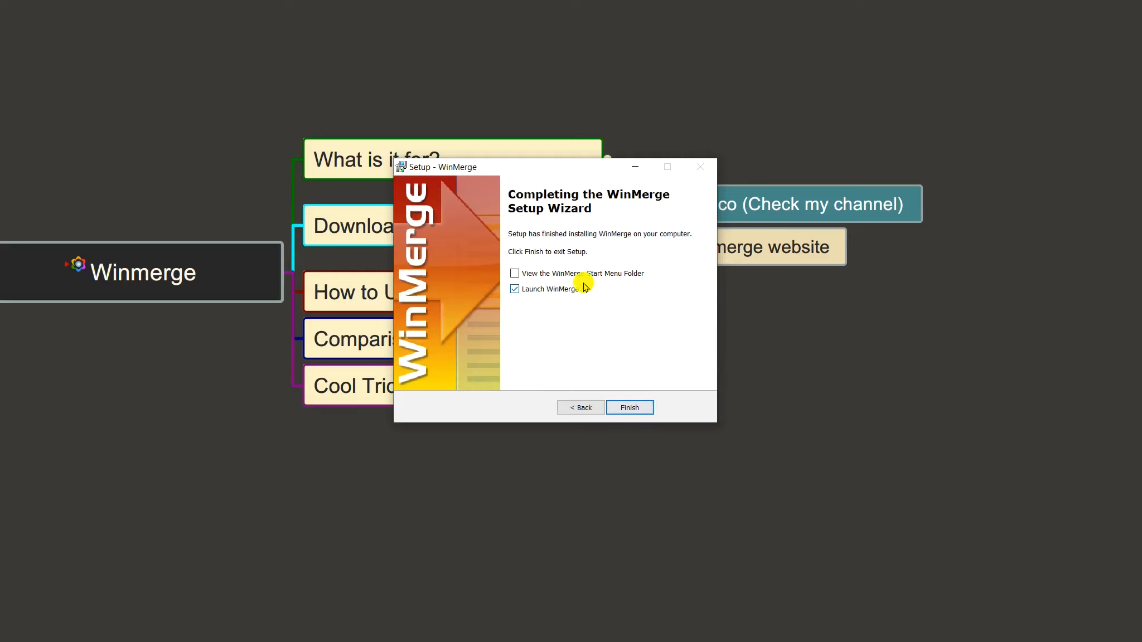
drag(543, 165, 580, 180)
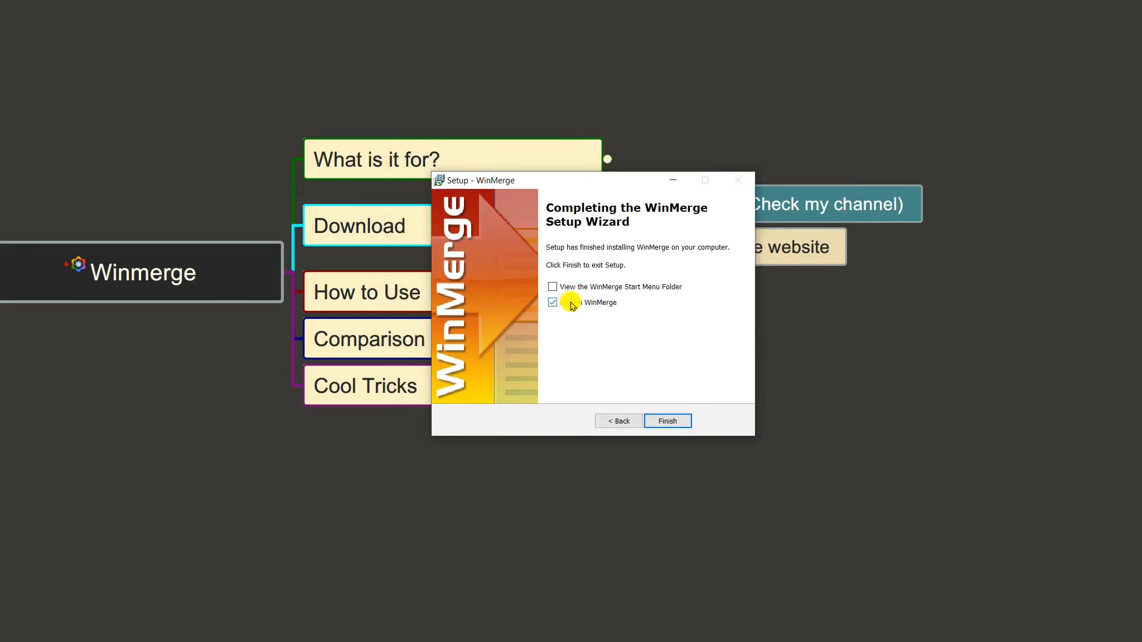
click(669, 422)
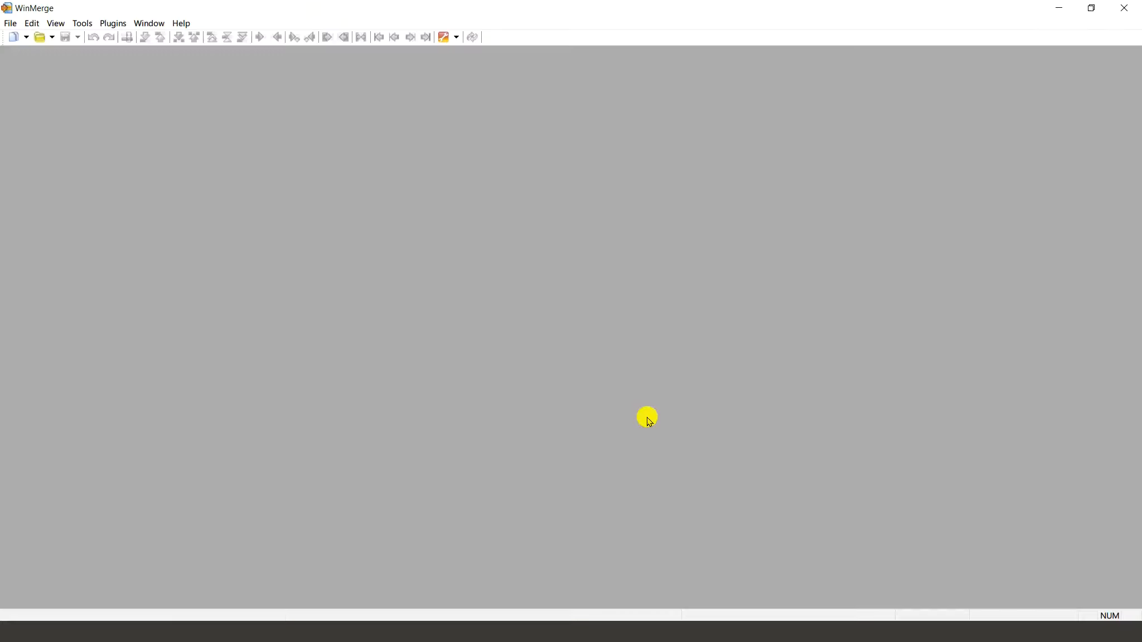
Step: Restore the WinMerge window from full screen, make it narrower and move it over the desktop
drag(446, 8, 583, 113)
drag(1004, 546, 879, 545)
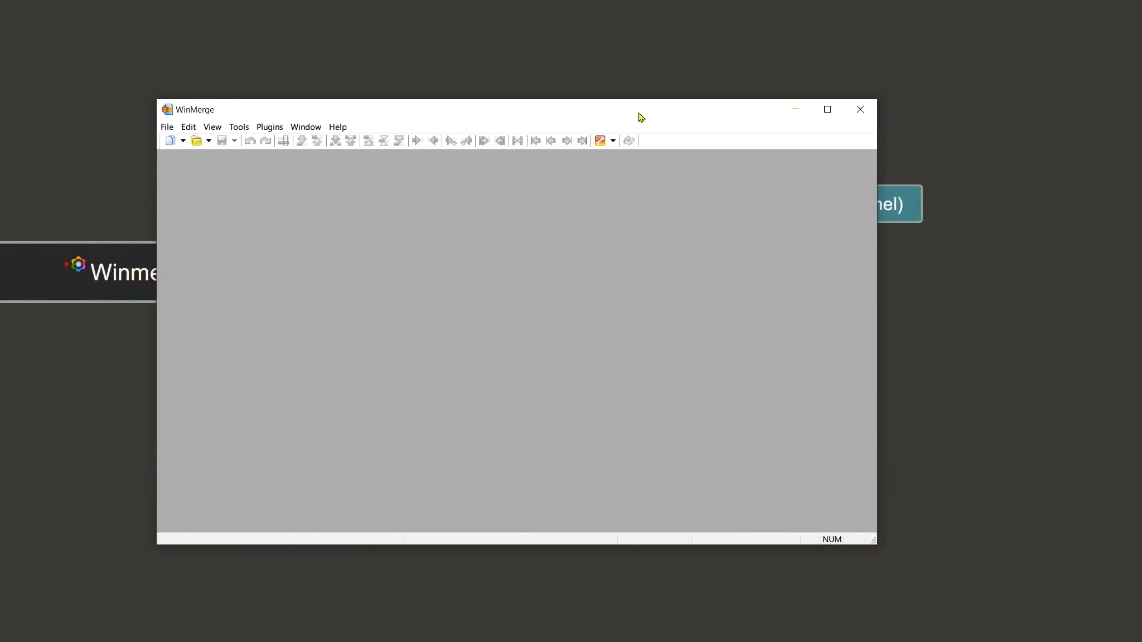
drag(638, 113, 716, 112)
Step: Examine the General page of the WinMerge options and close the dialog without saving changes
click(289, 126)
mouse_move(266, 128)
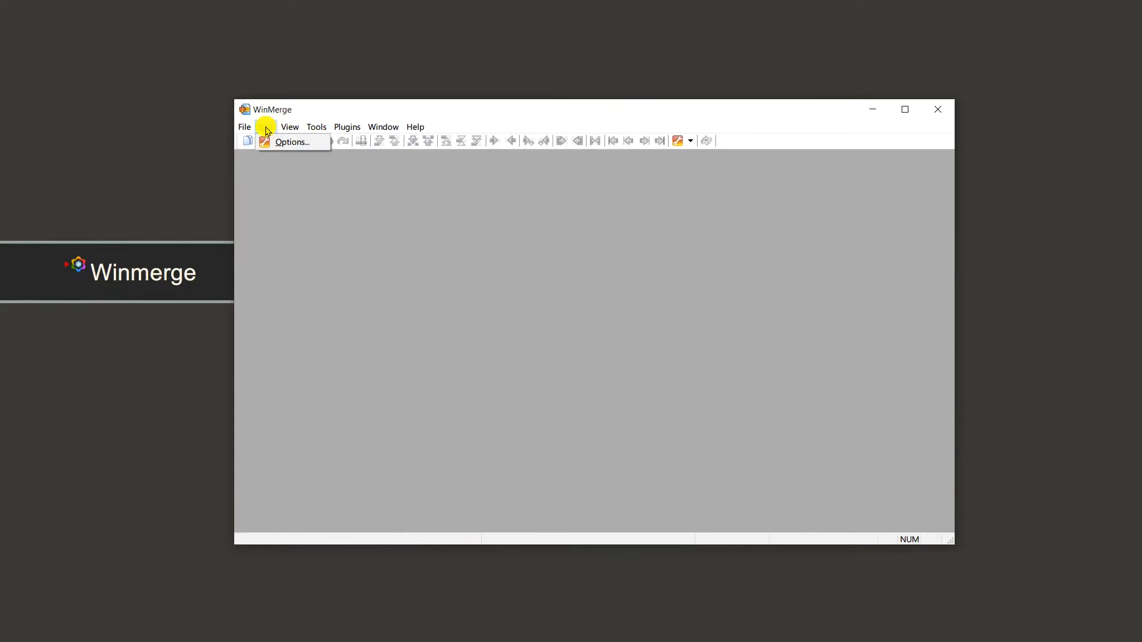
click(270, 142)
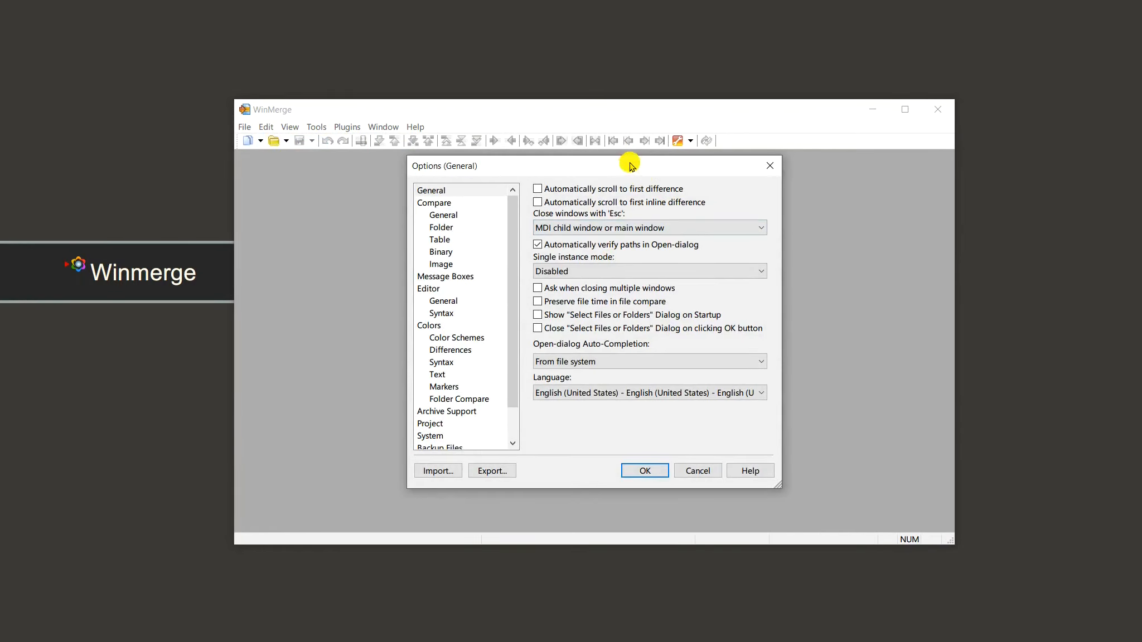
drag(631, 166, 670, 168)
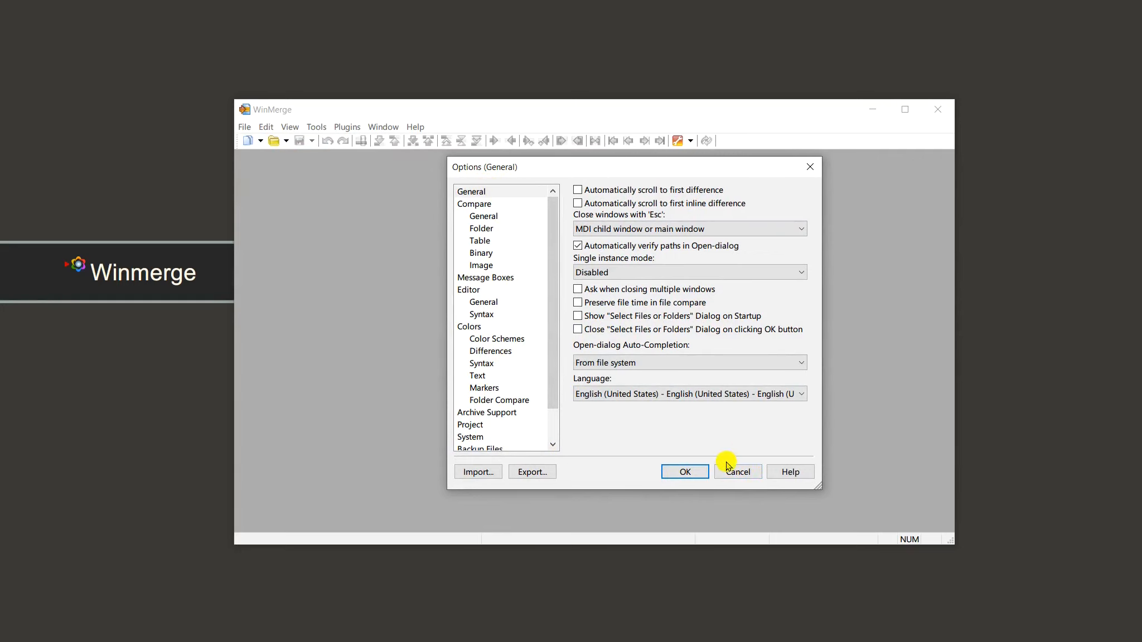
click(742, 473)
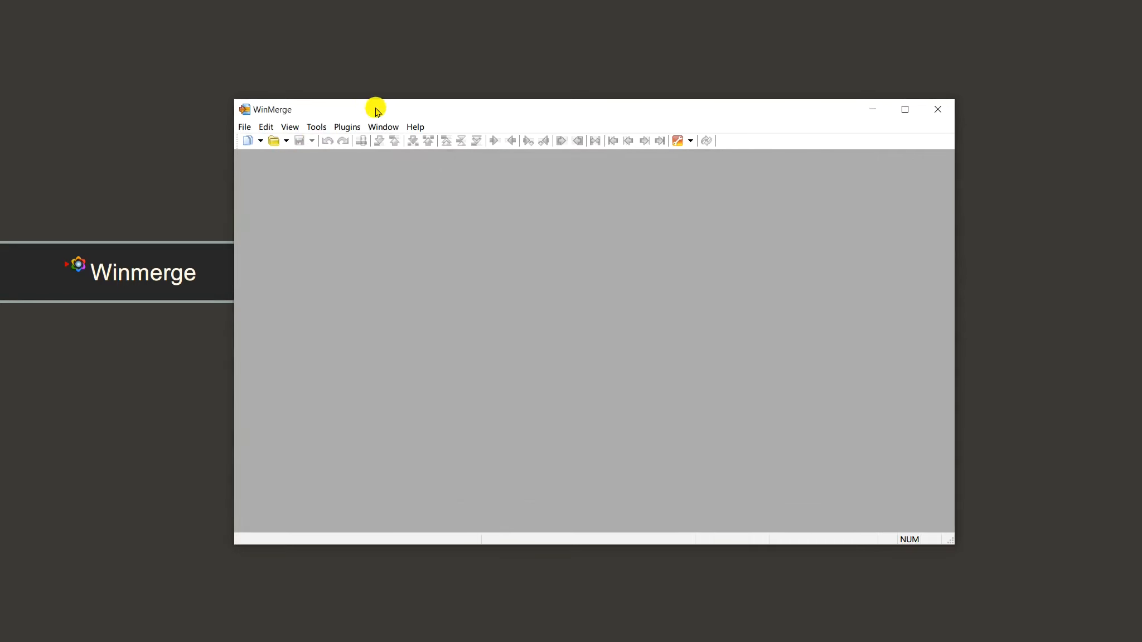
Step: Close WinMerge and relaunch it through the Windows search
drag(375, 107, 397, 113)
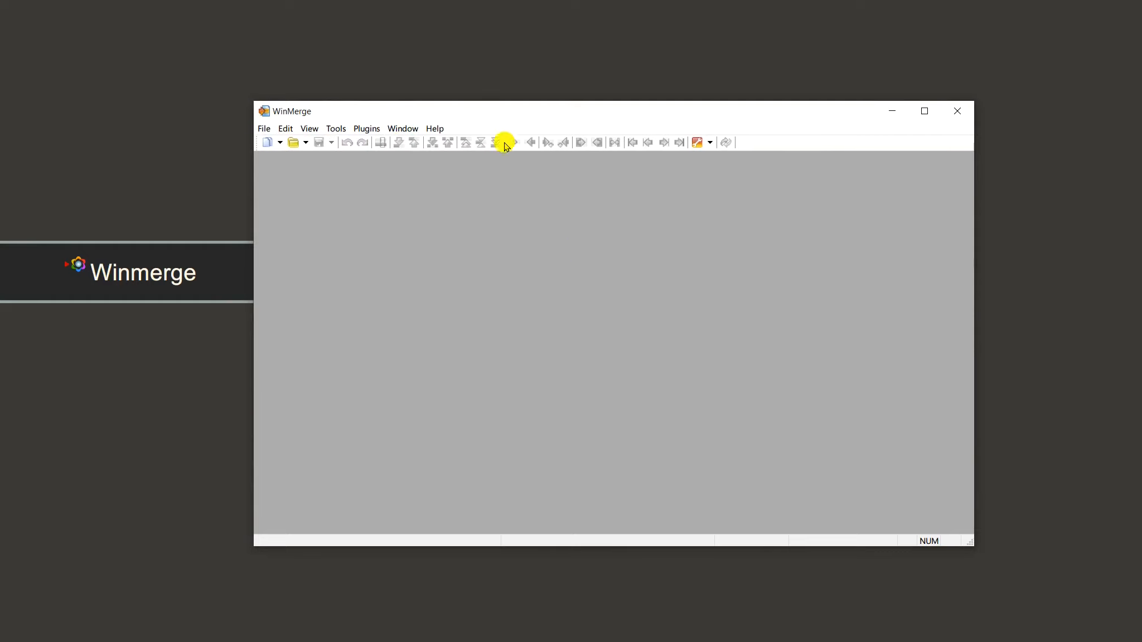
drag(477, 112, 492, 105)
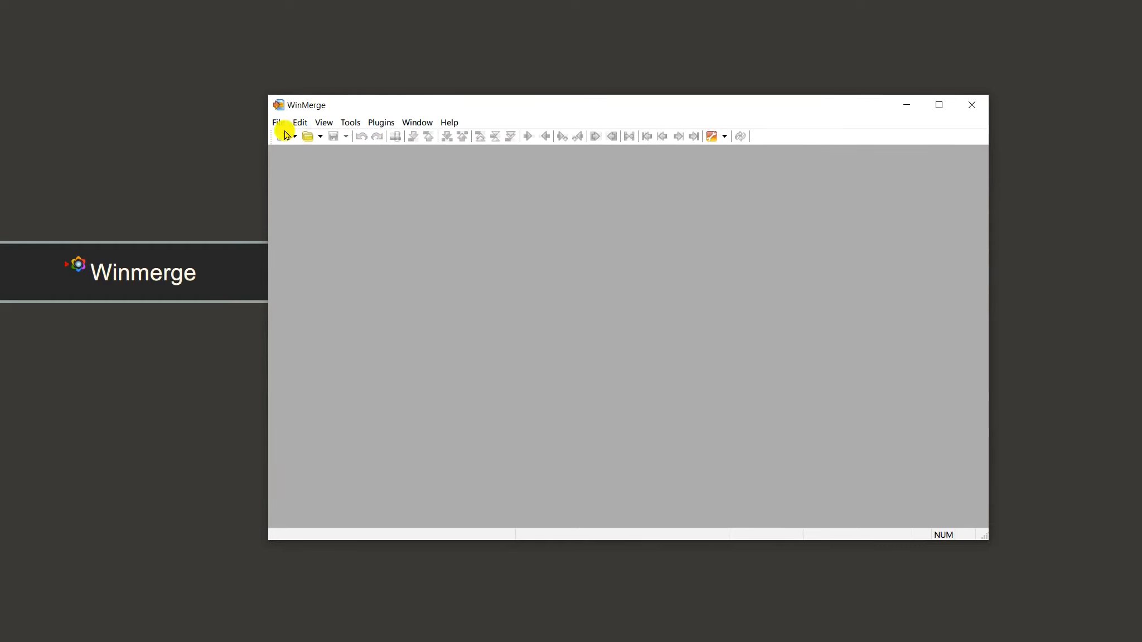
click(971, 106)
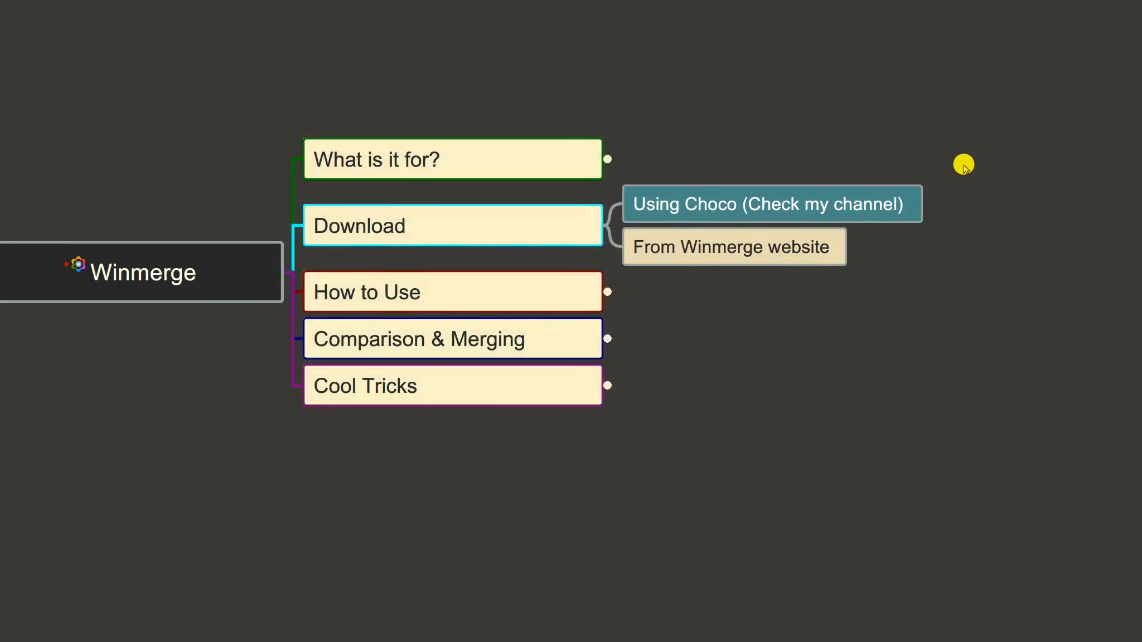
key(super)
text(winmer)
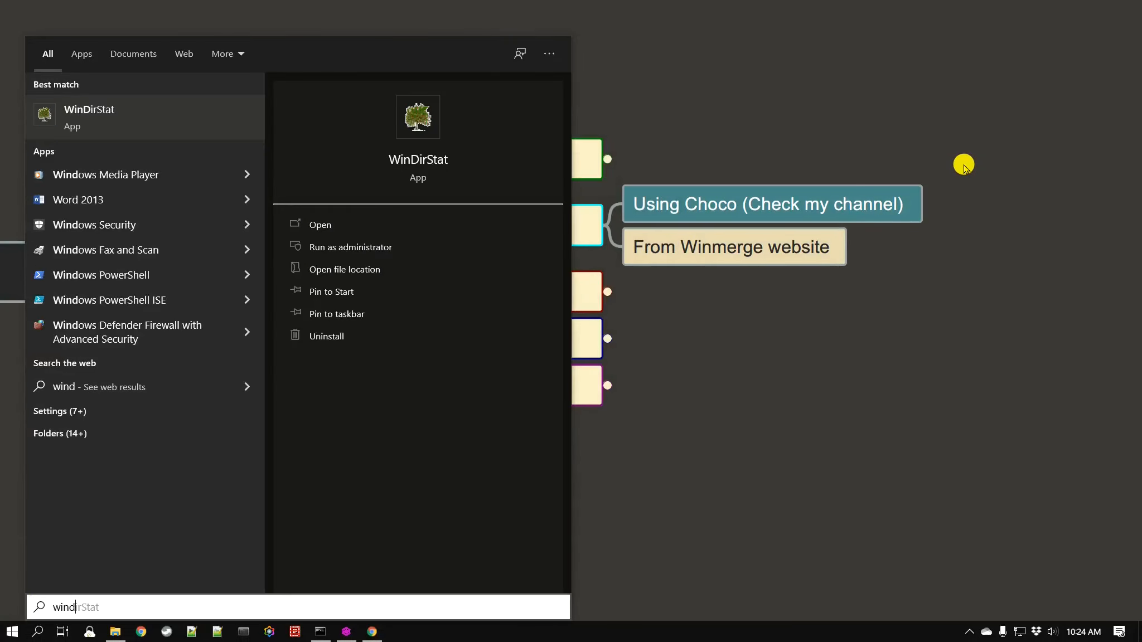
key(Return)
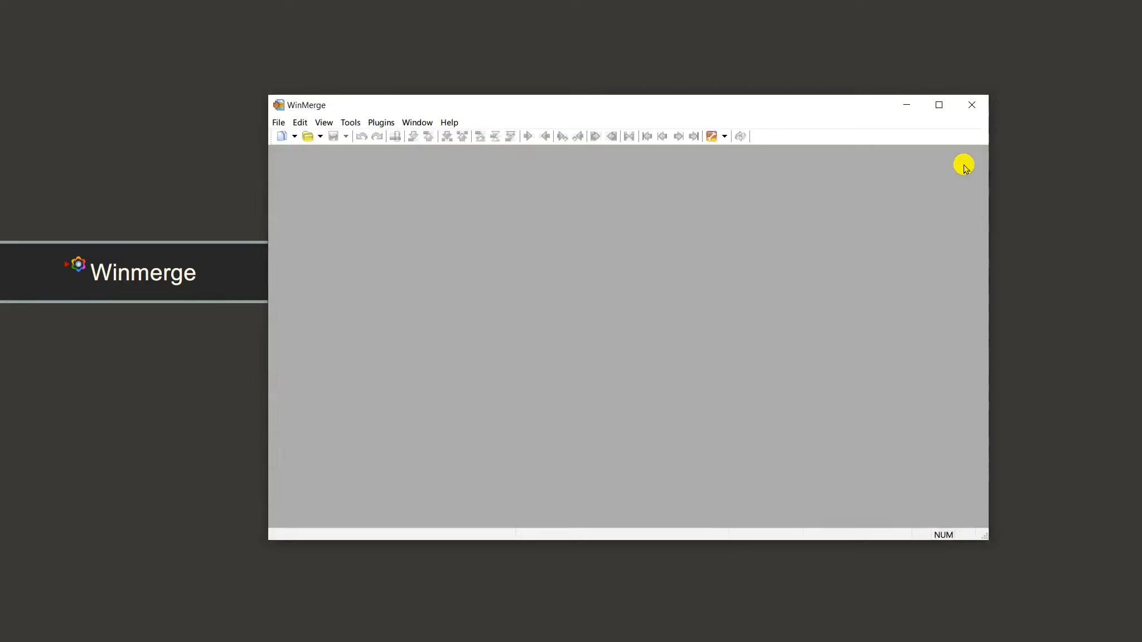
Step: Open the file selection for a comparison and set basic_python.py from C:\dev\winmerge_files\python as the 1st file
click(279, 123)
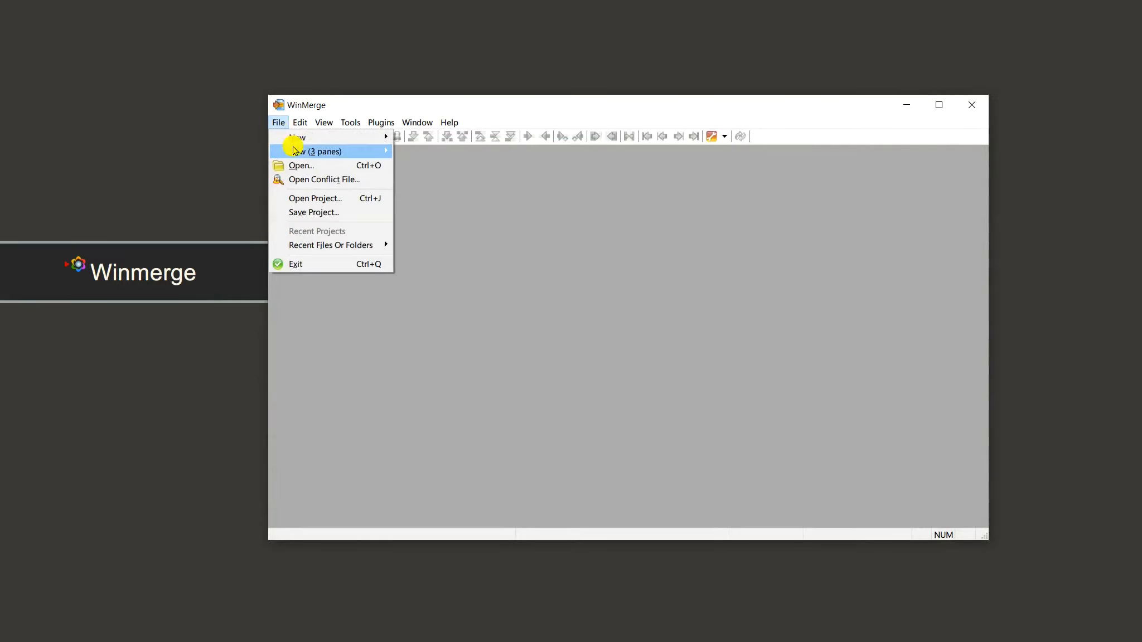
click(302, 165)
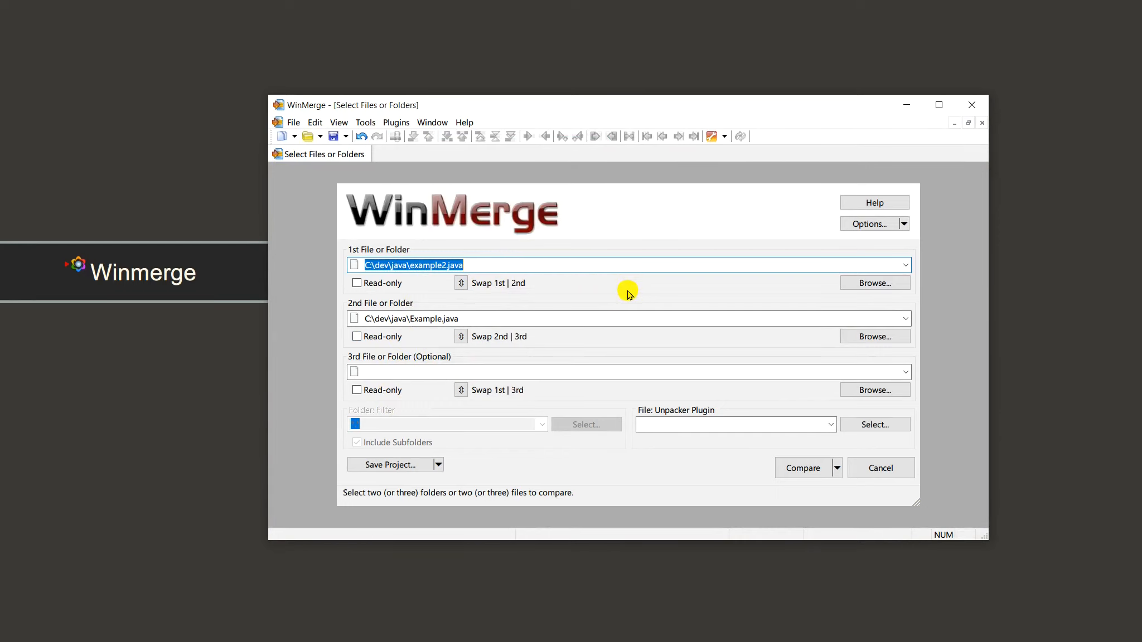
click(874, 283)
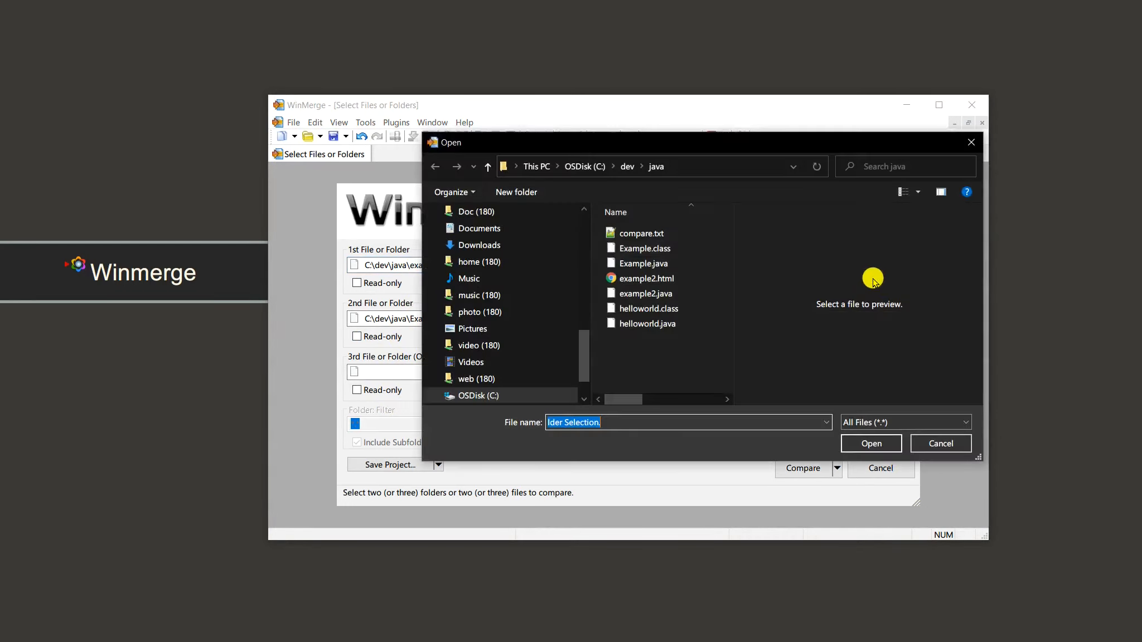
click(628, 166)
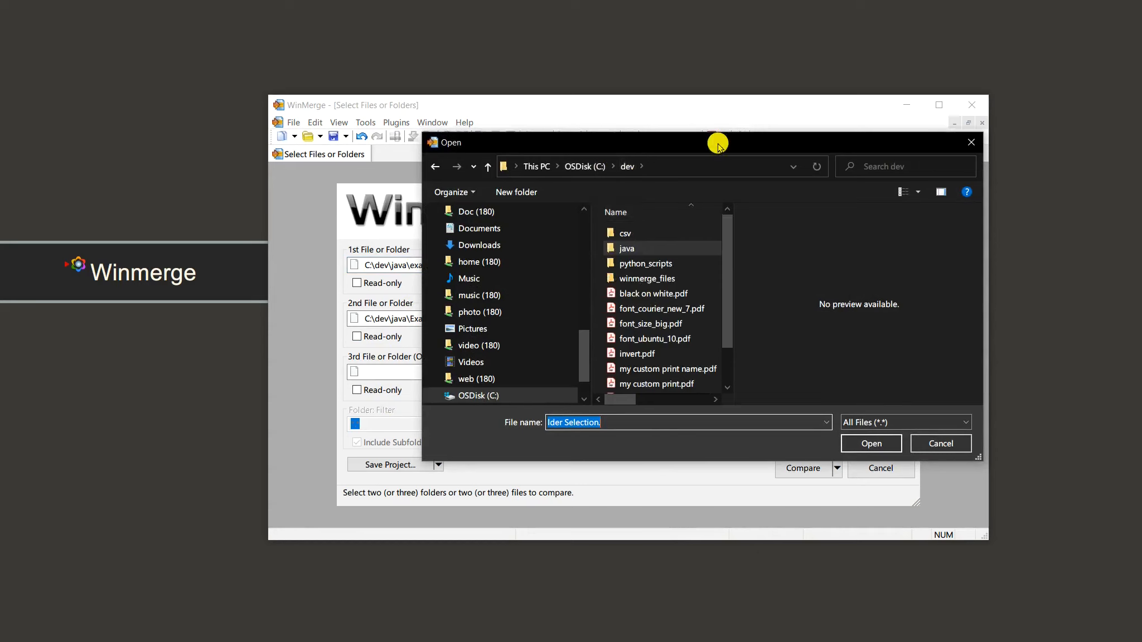
drag(590, 313, 463, 312)
double_click(533, 280)
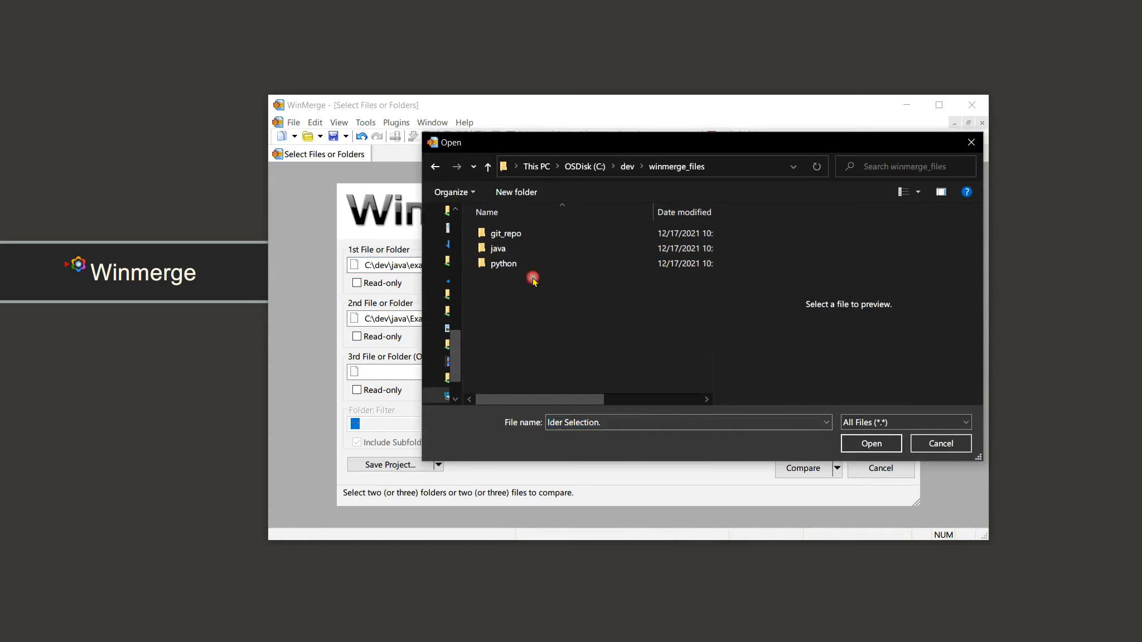
double_click(517, 267)
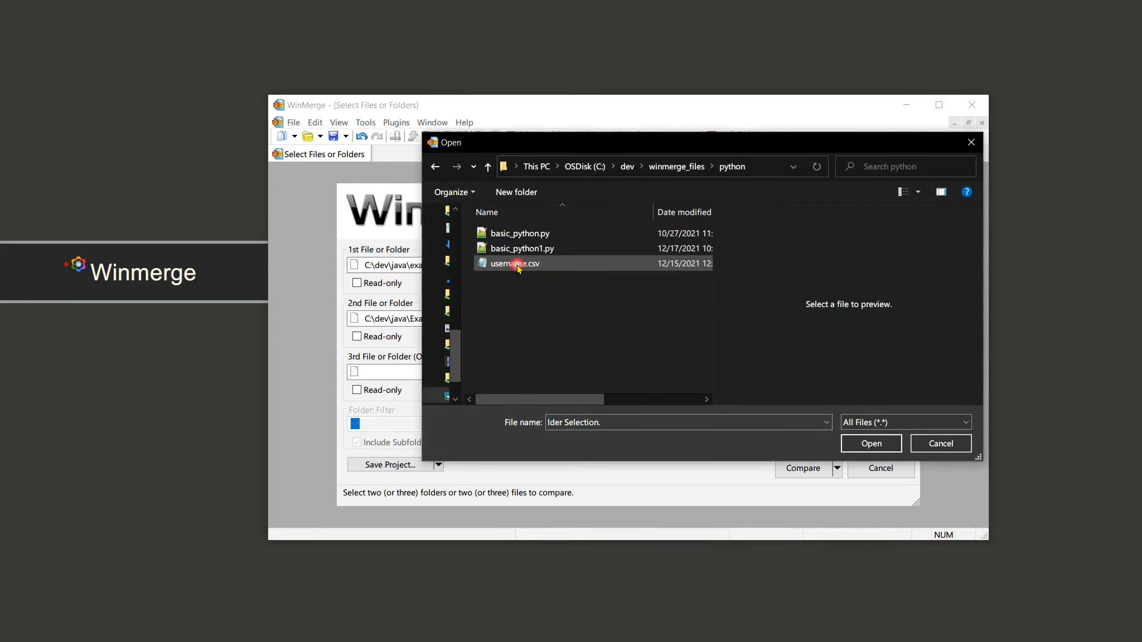
click(537, 234)
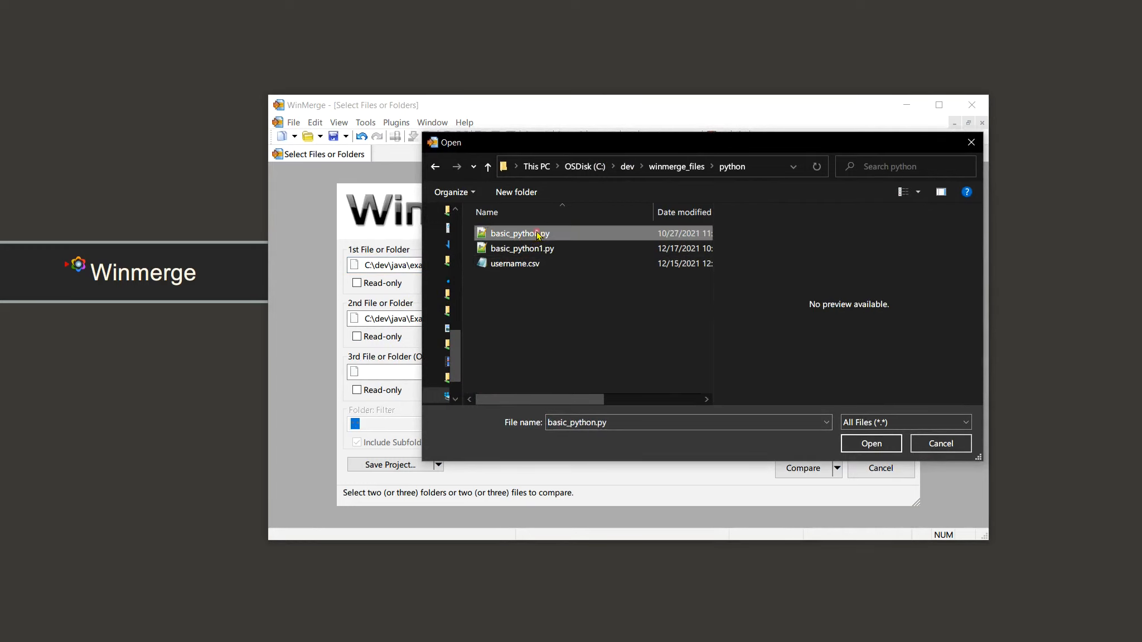
click(862, 444)
Step: Set basic_python1.py from the python folder as the 2nd file and run the comparison
click(868, 338)
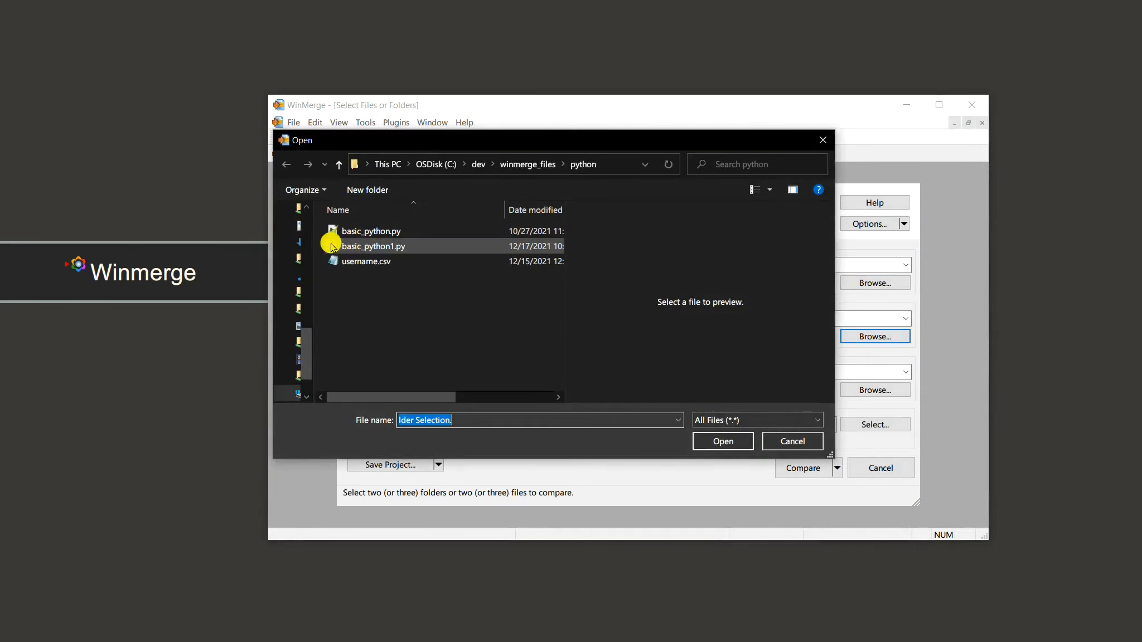
click(368, 246)
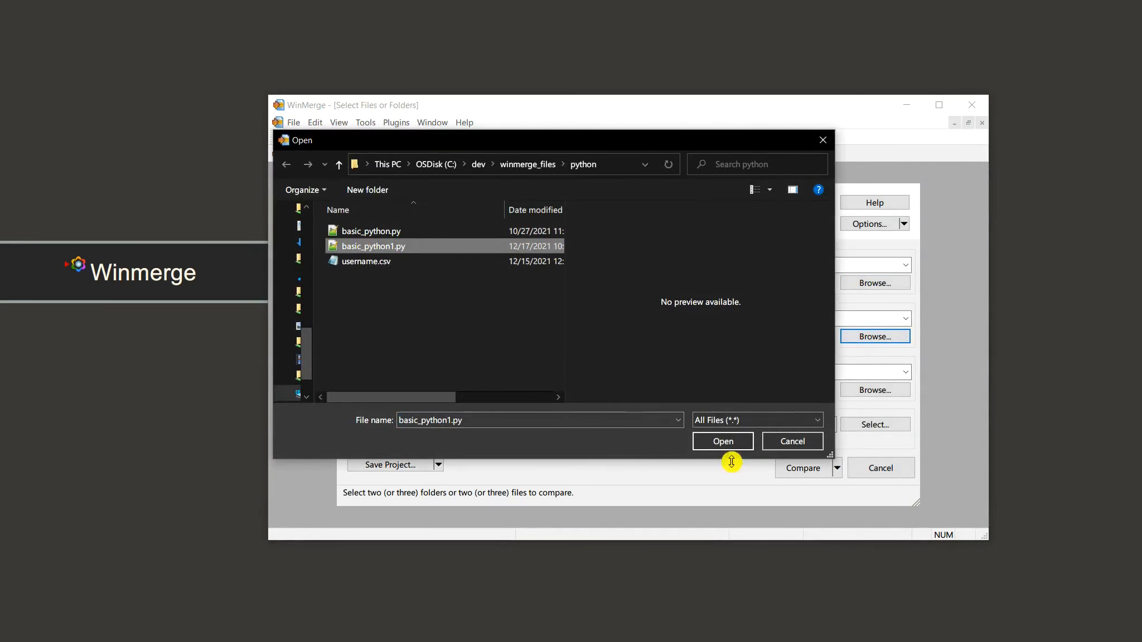
click(725, 442)
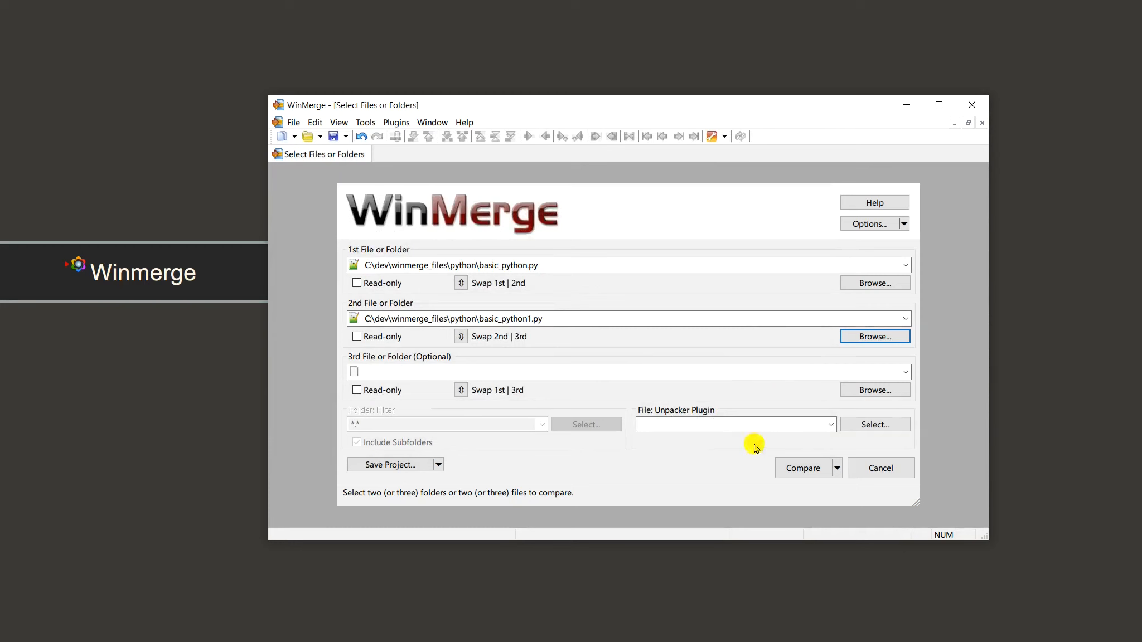
click(798, 470)
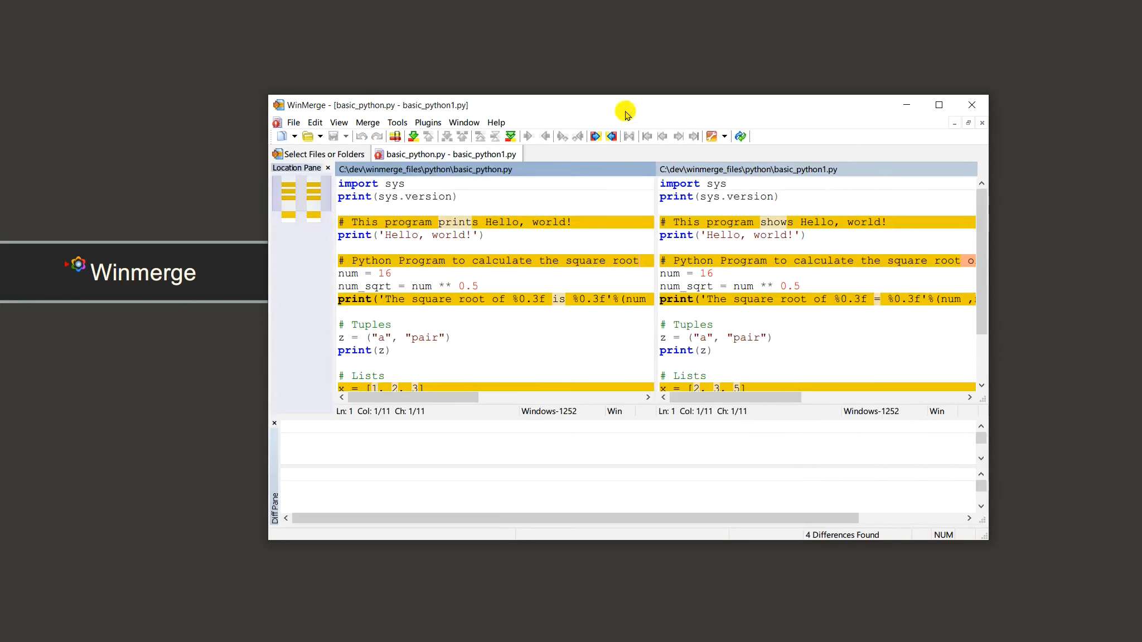
Step: Minimize the comparison window to return to the mind map, collapsing Download and expanding How to Use with From Start Menu selected
drag(612, 106, 601, 88)
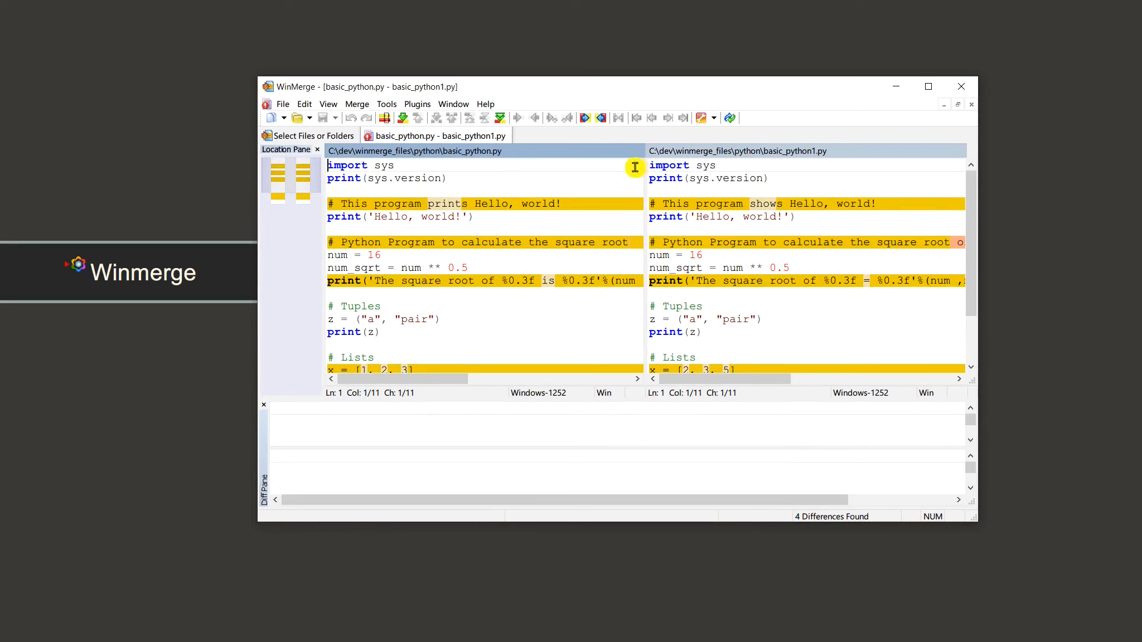
click(891, 92)
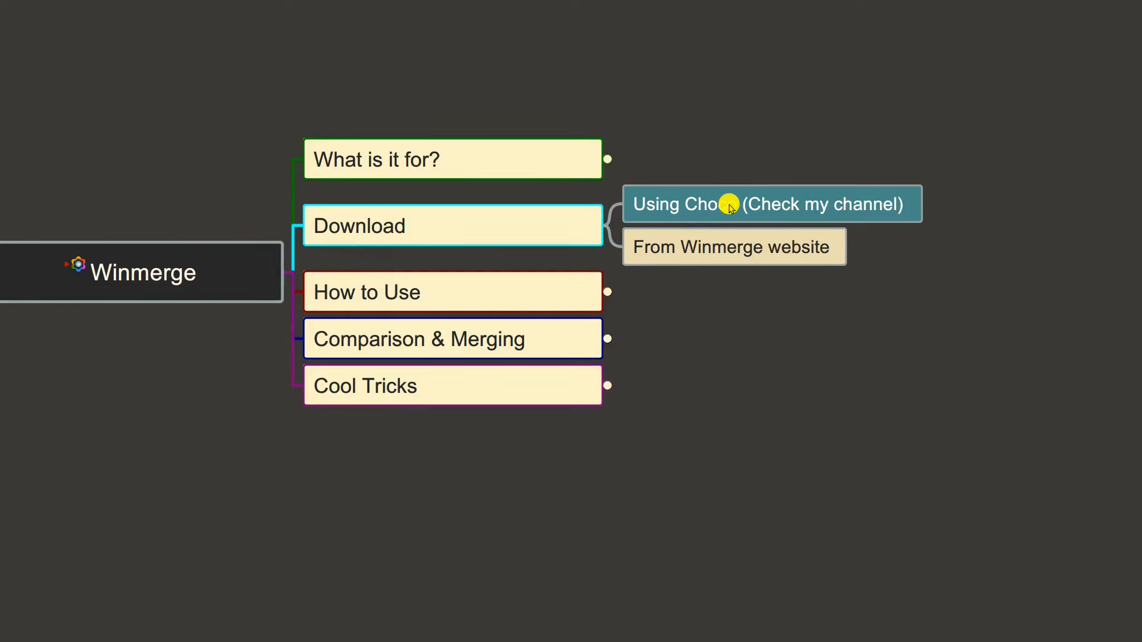
click(607, 226)
click(607, 273)
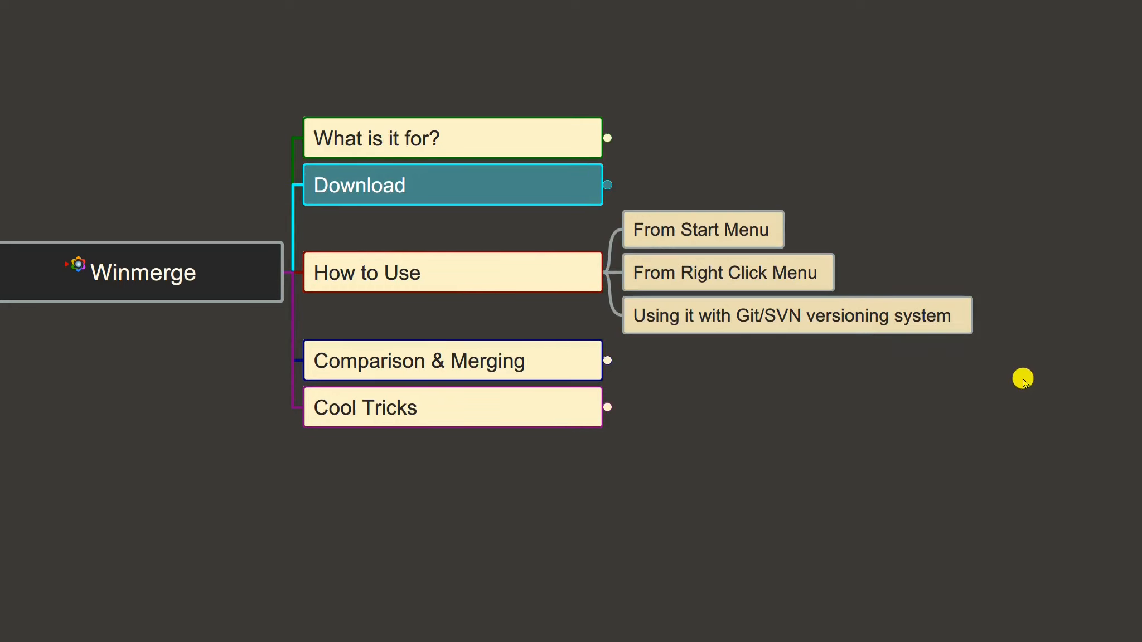
click(717, 243)
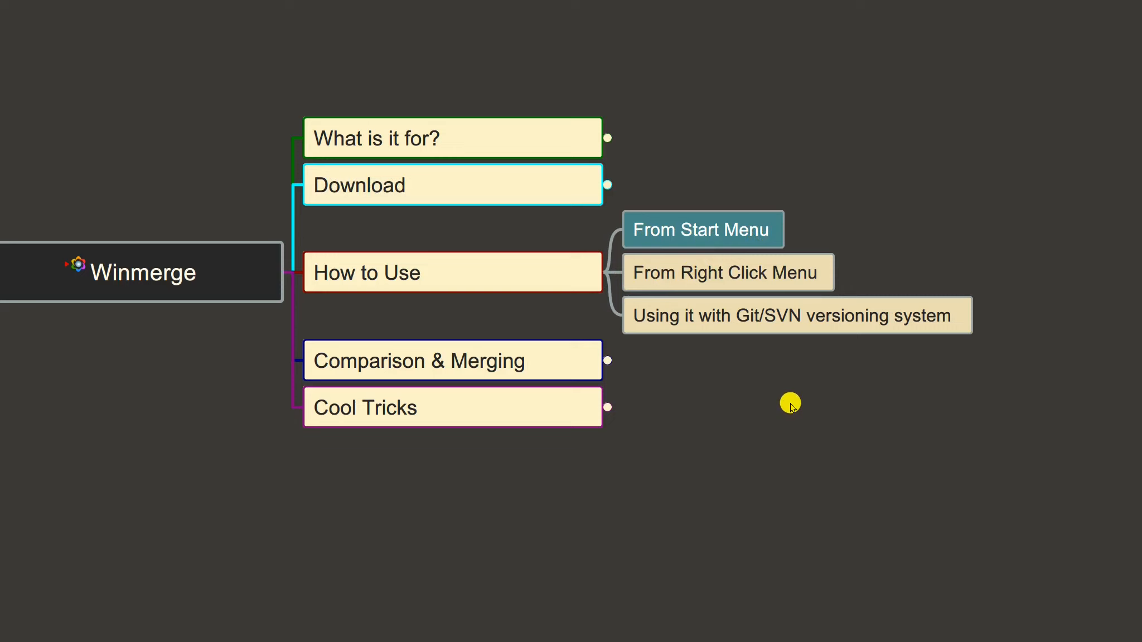
Step: Bring the WinMerge comparison back, move and enlarge its window, and close the program
key(alt+Tab)
drag(558, 88, 491, 58)
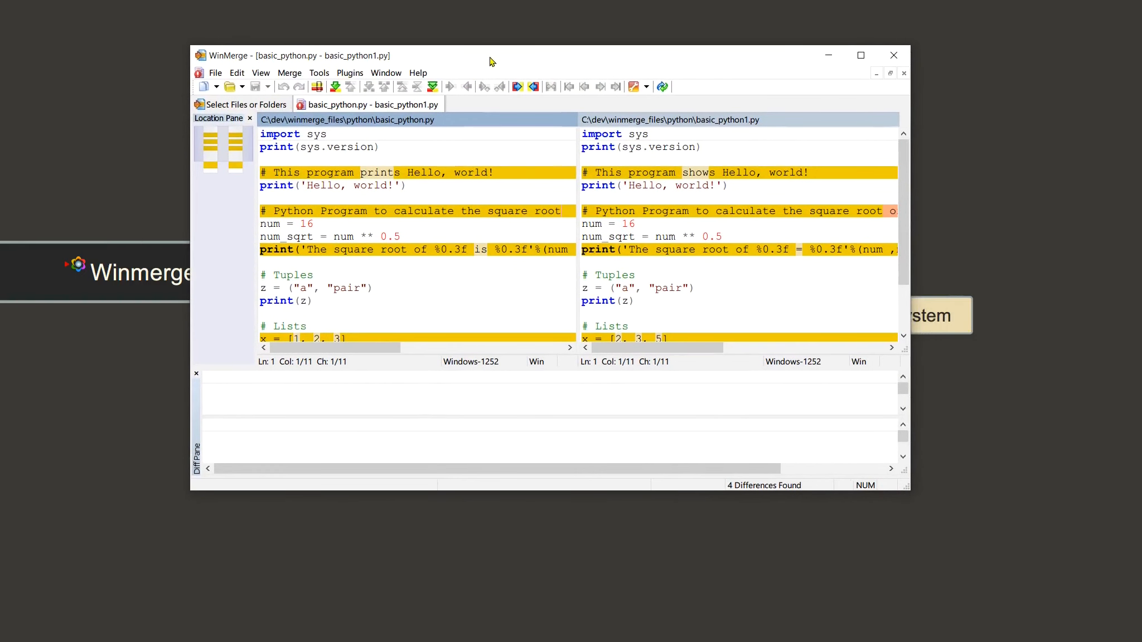
drag(907, 487, 964, 552)
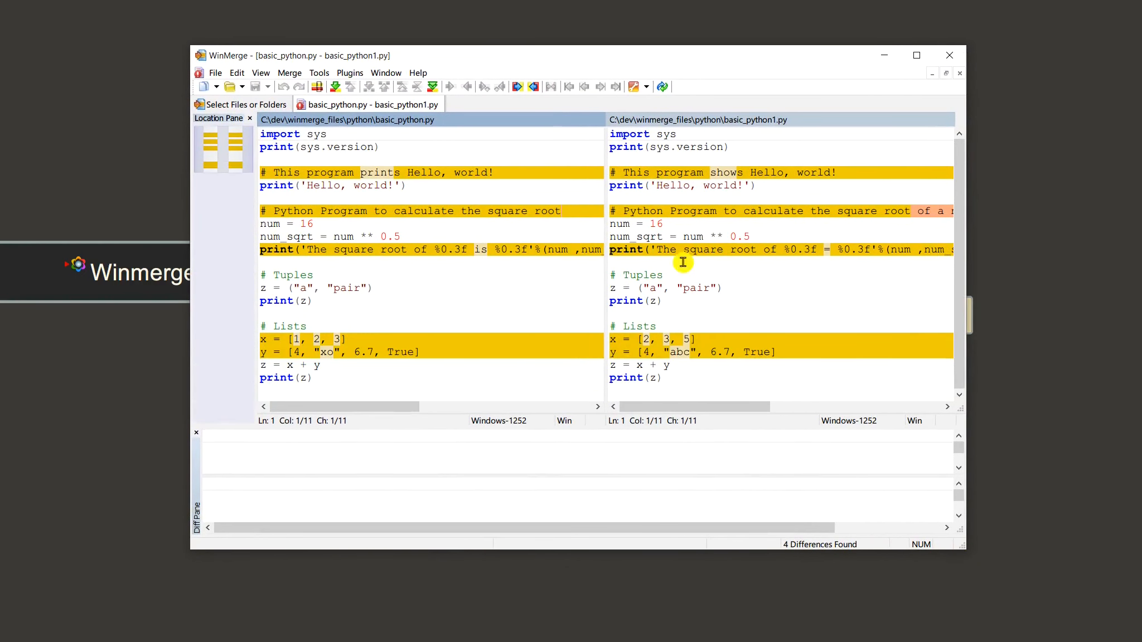
click(957, 58)
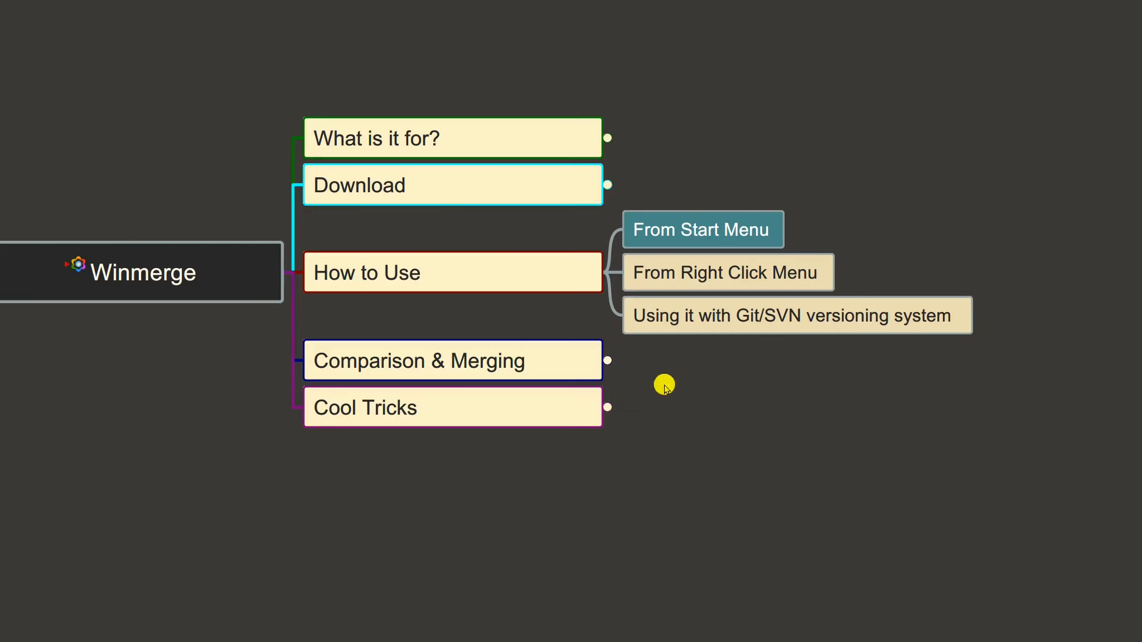
Step: Switch to File Explorer at winmerge_files and open the python folder
key(alt+Tab)
click(416, 395)
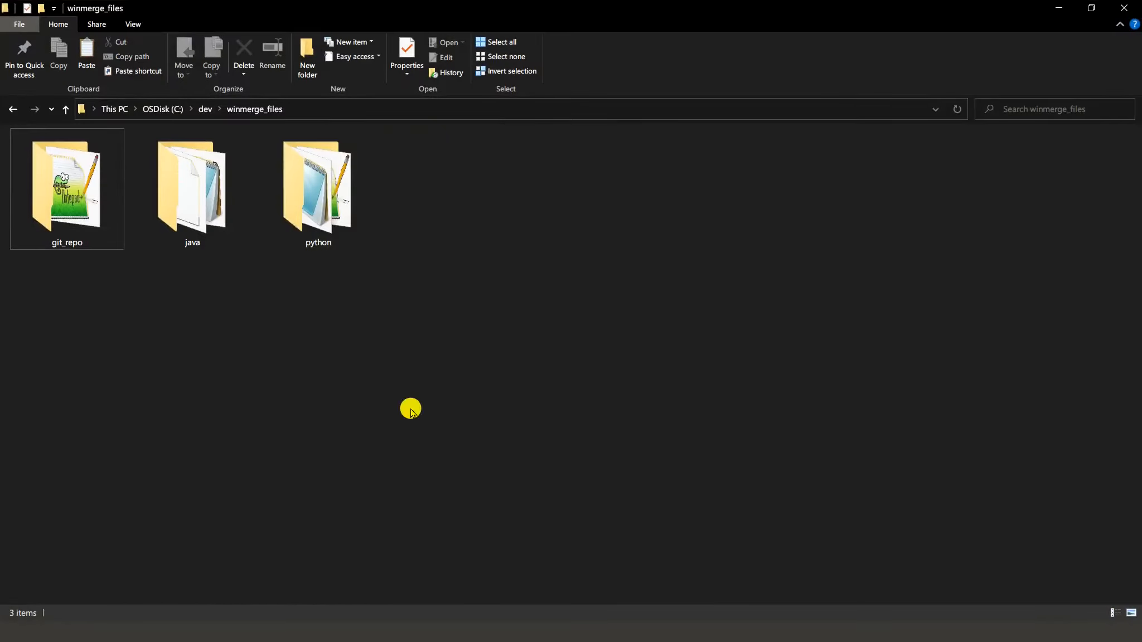
double_click(339, 193)
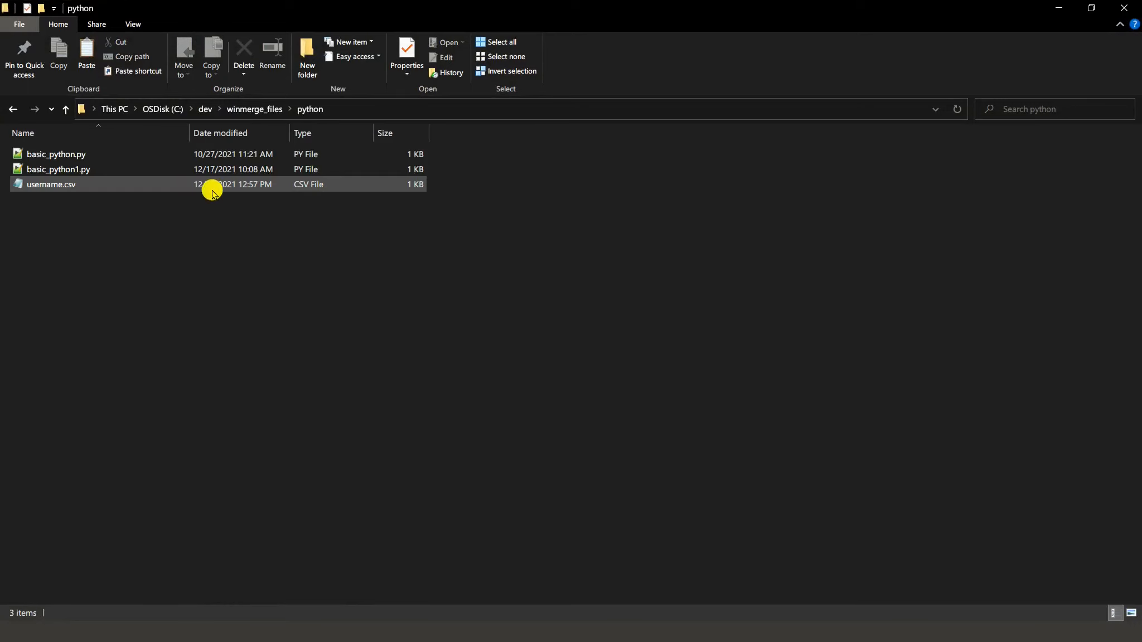
Step: Examine the context menus of the folder background and of the two selected Python files for the WinMerge entry
right_click(140, 258)
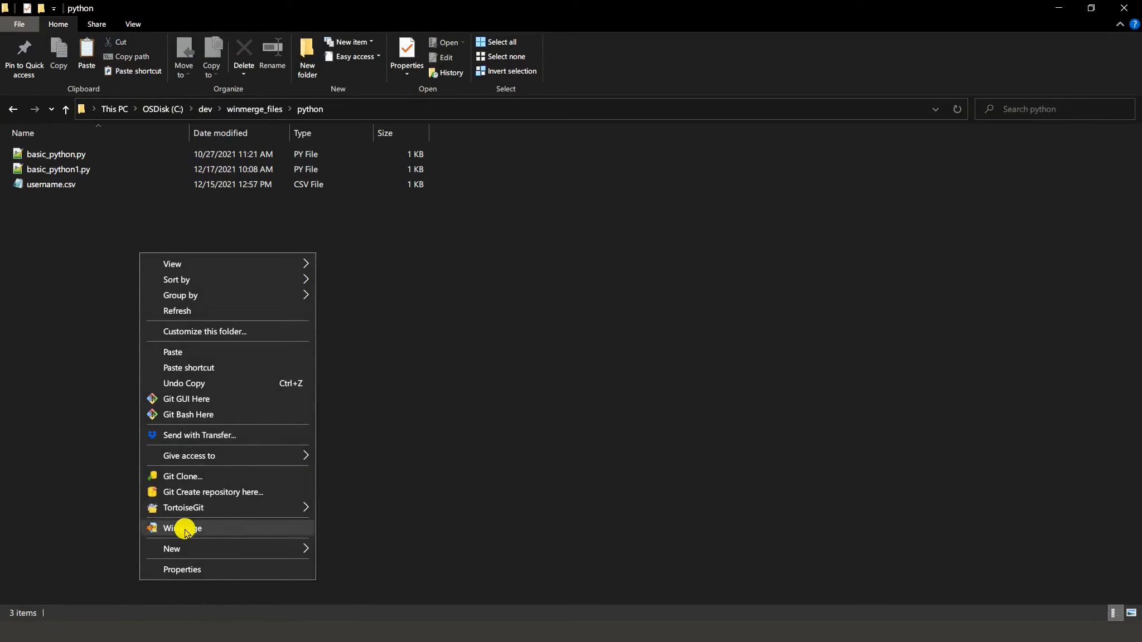
click(78, 333)
click(80, 156)
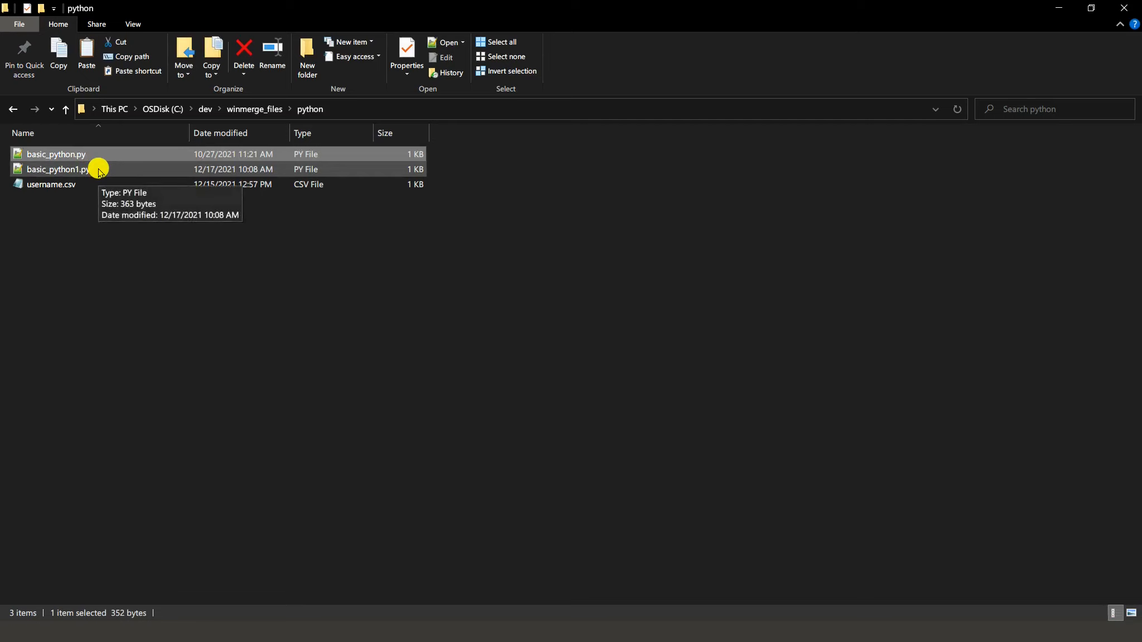
ctrl+click(97, 172)
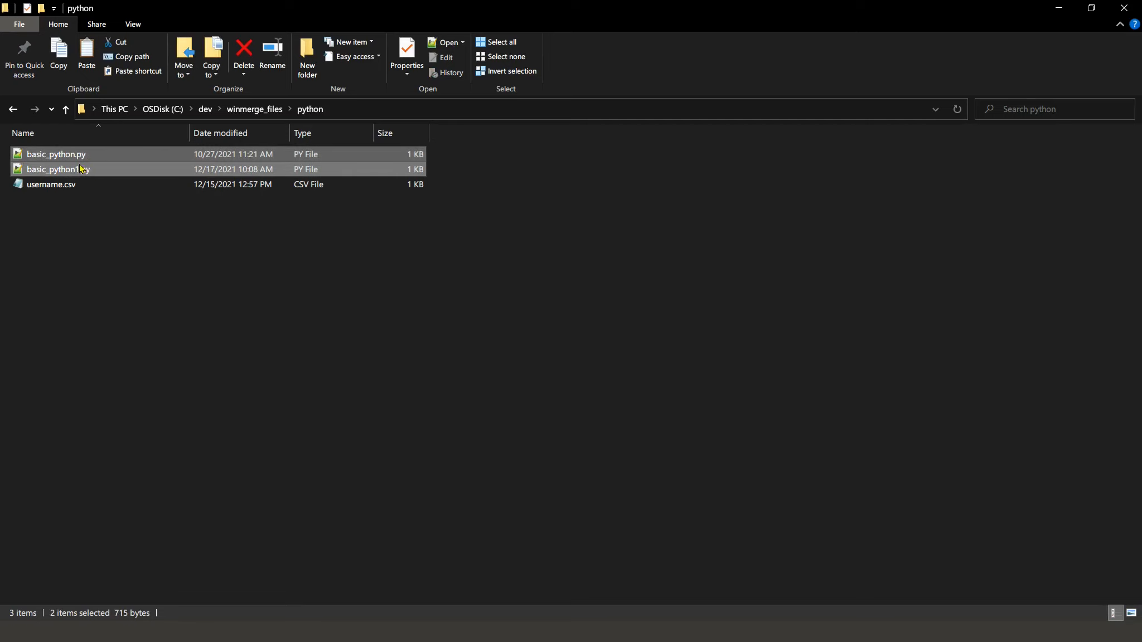
right_click(79, 169)
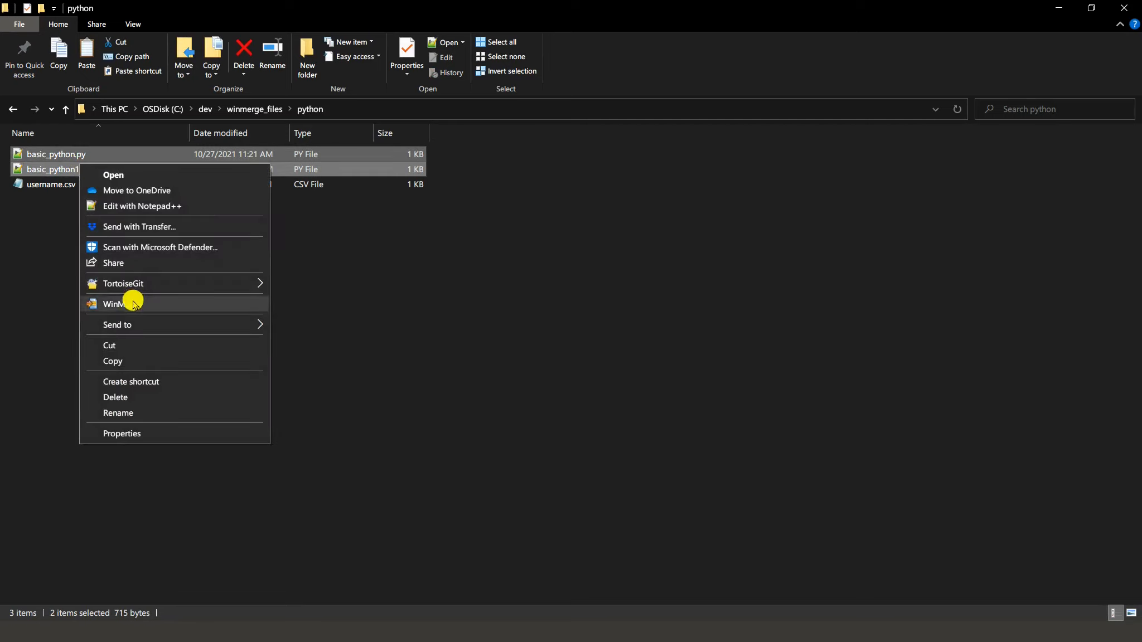
click(434, 306)
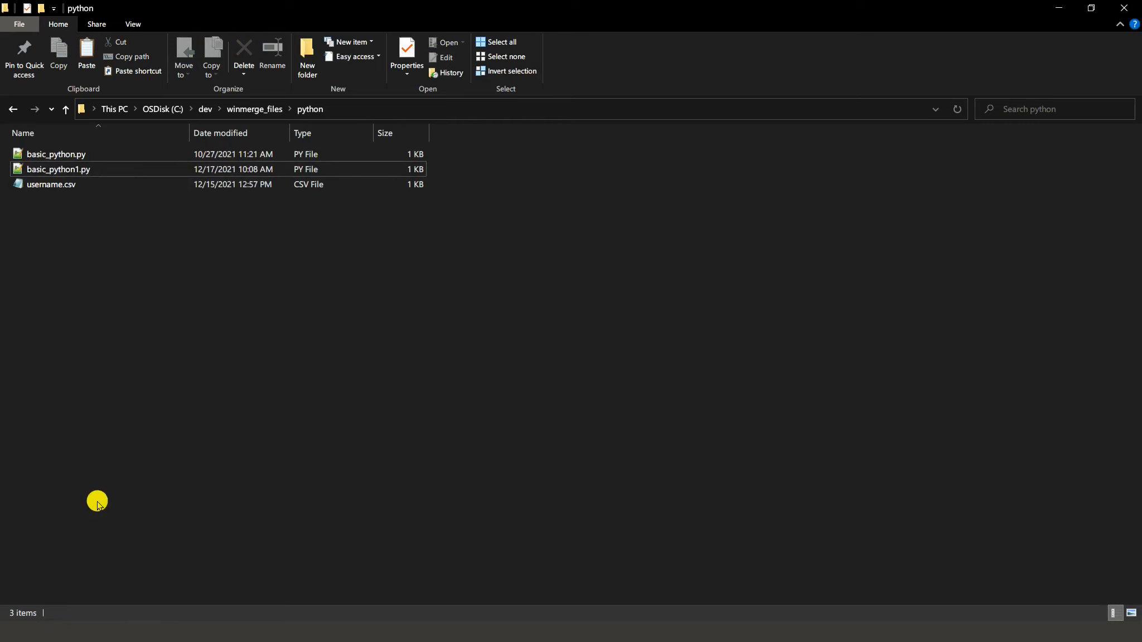
Step: Select basic_python.py and basic_python1.py and compare them with WinMerge directly from File Explorer
click(83, 155)
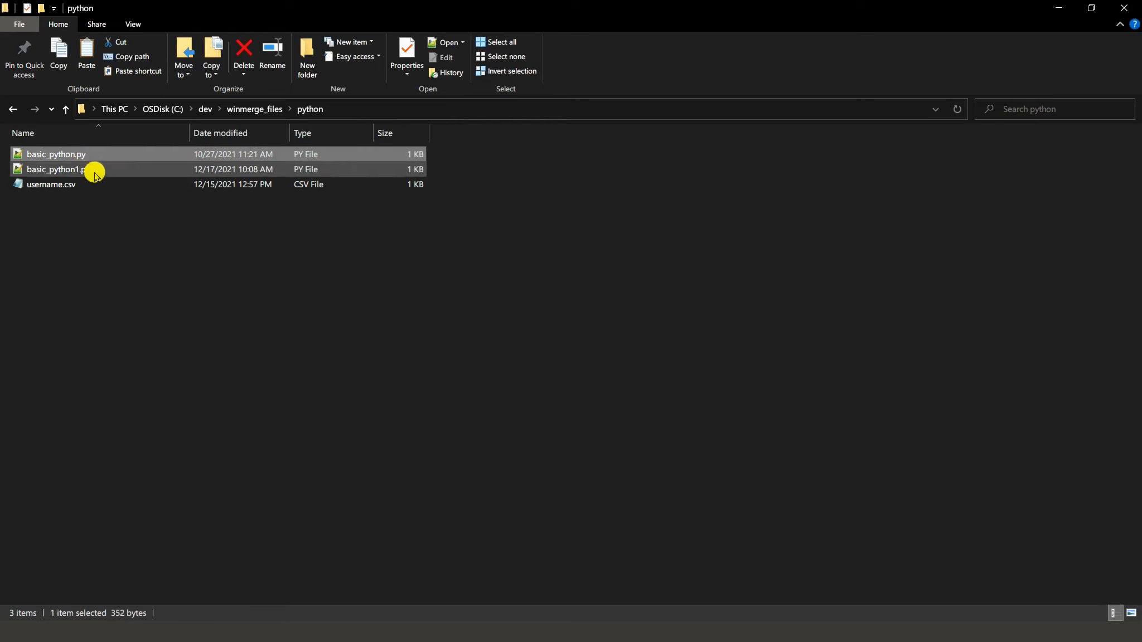
ctrl+click(94, 170)
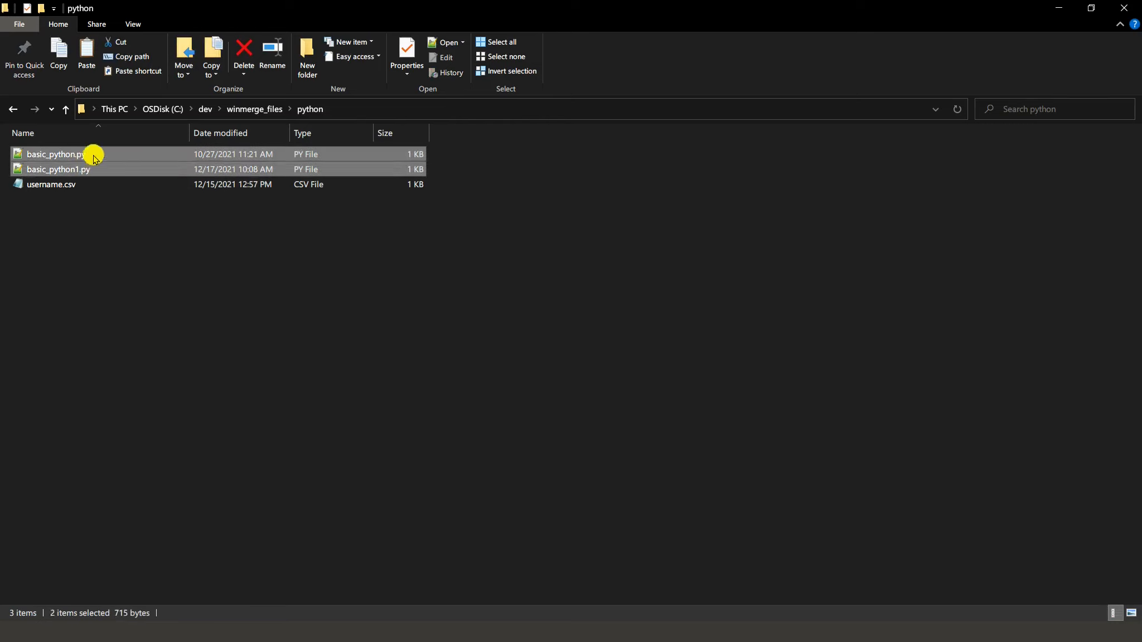
right_click(94, 157)
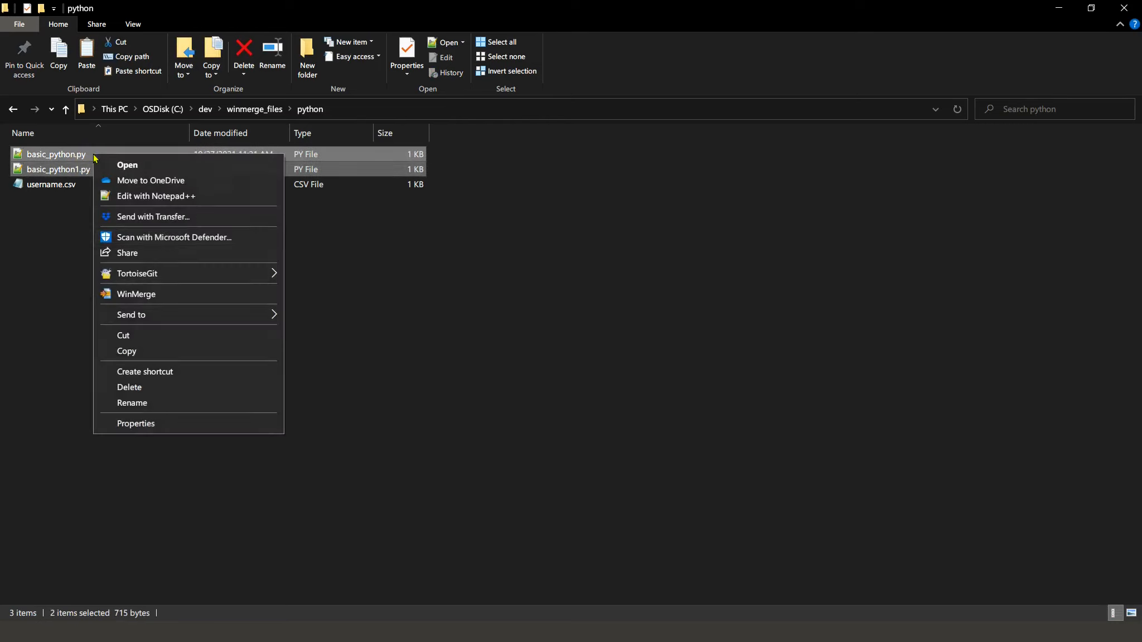
click(178, 296)
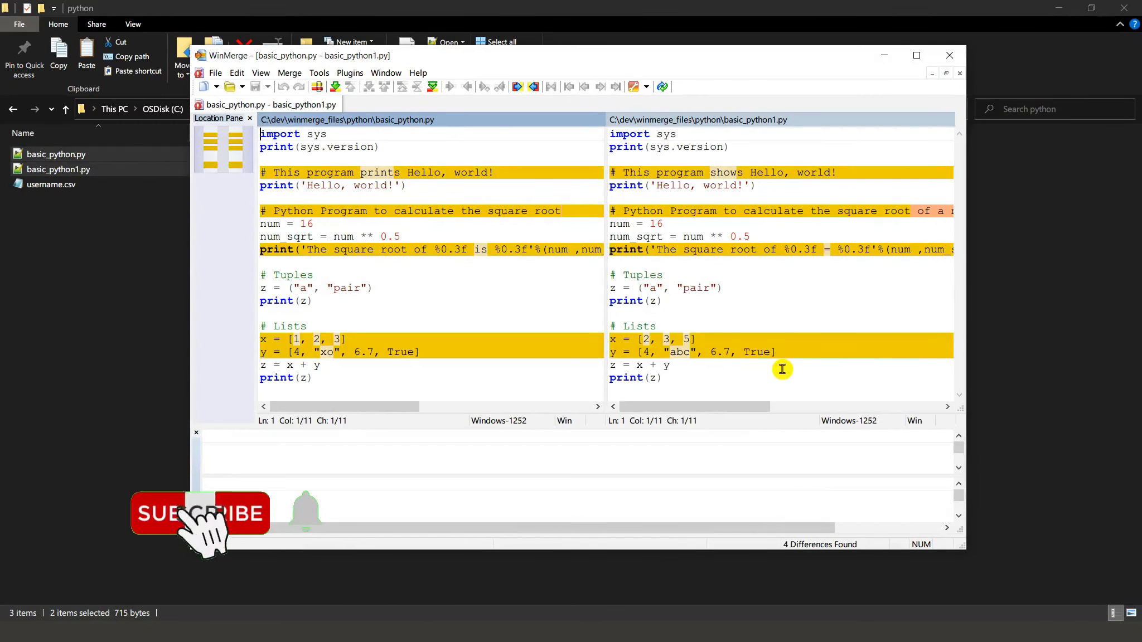
Step: Reposition and minimize the comparison window, and in the mind map expand Comparison & Merging and collapse How to Use
key(alt+Tab)
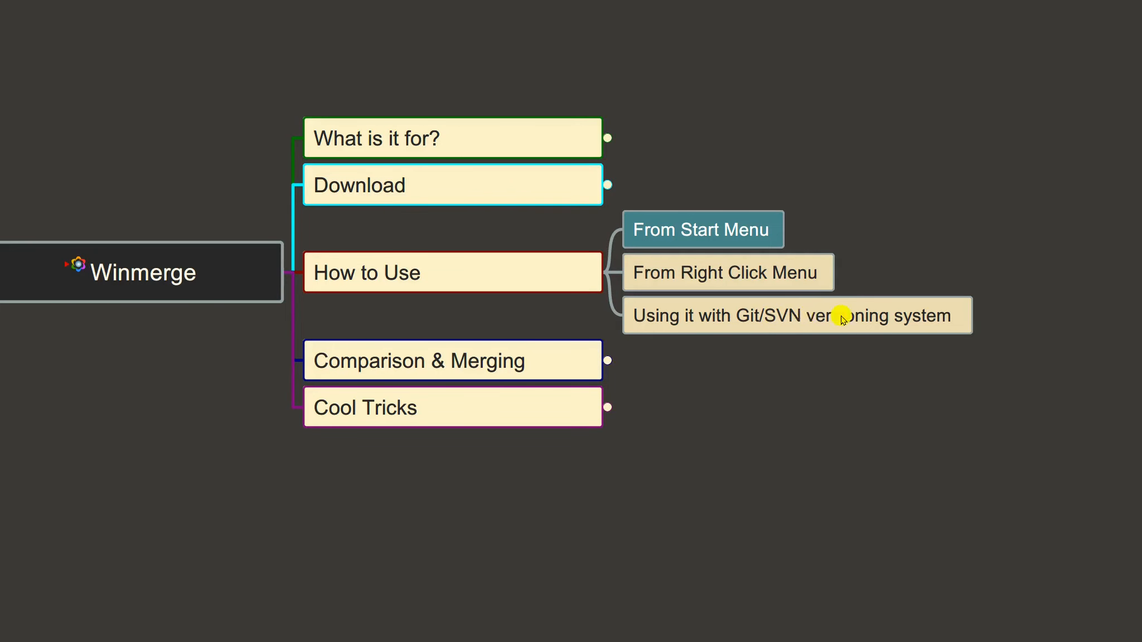
key(alt+Tab)
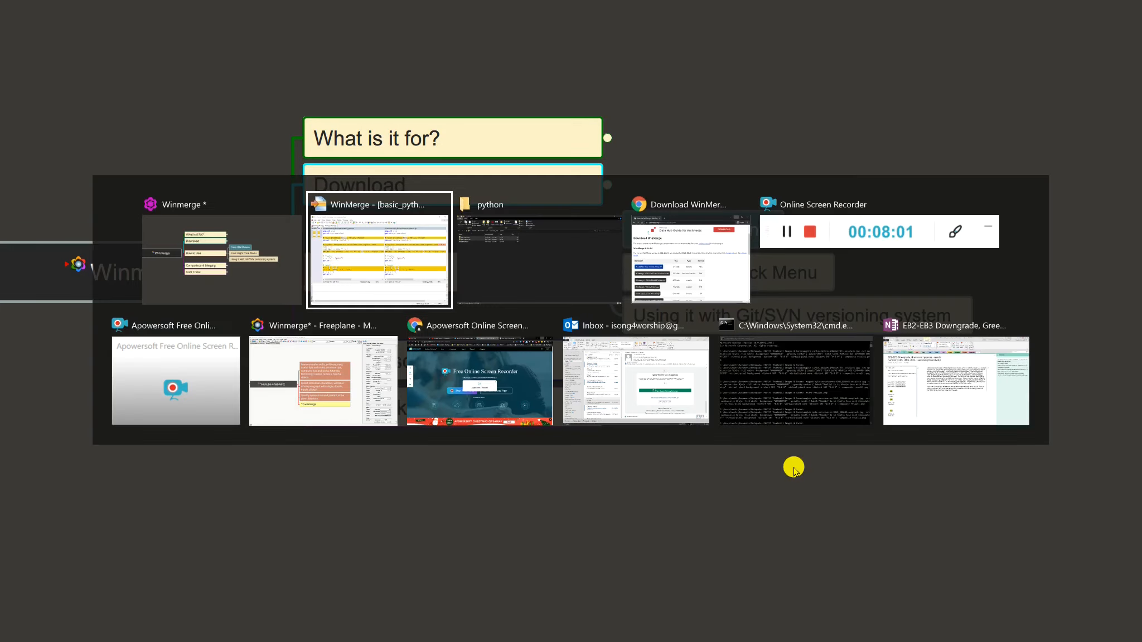
drag(526, 56, 556, 58)
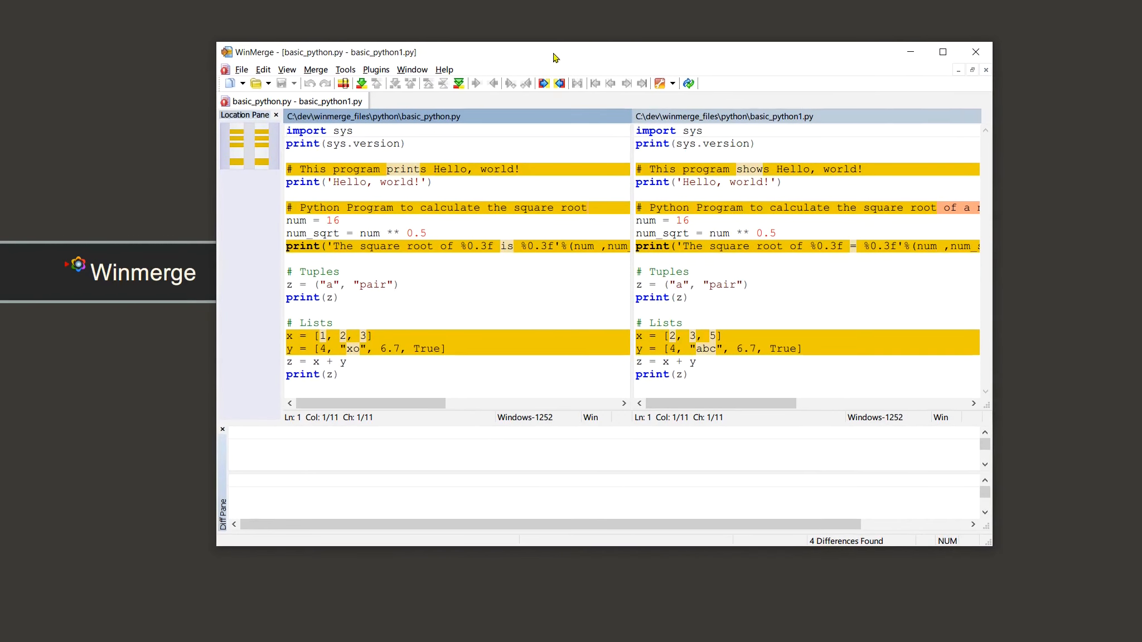
click(911, 52)
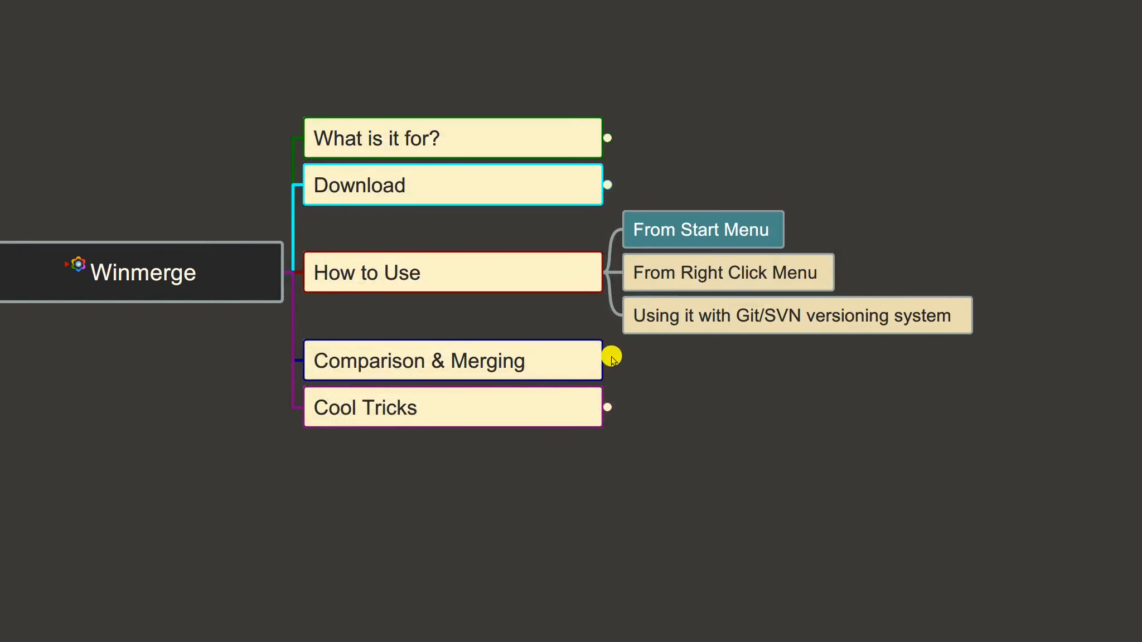
click(609, 358)
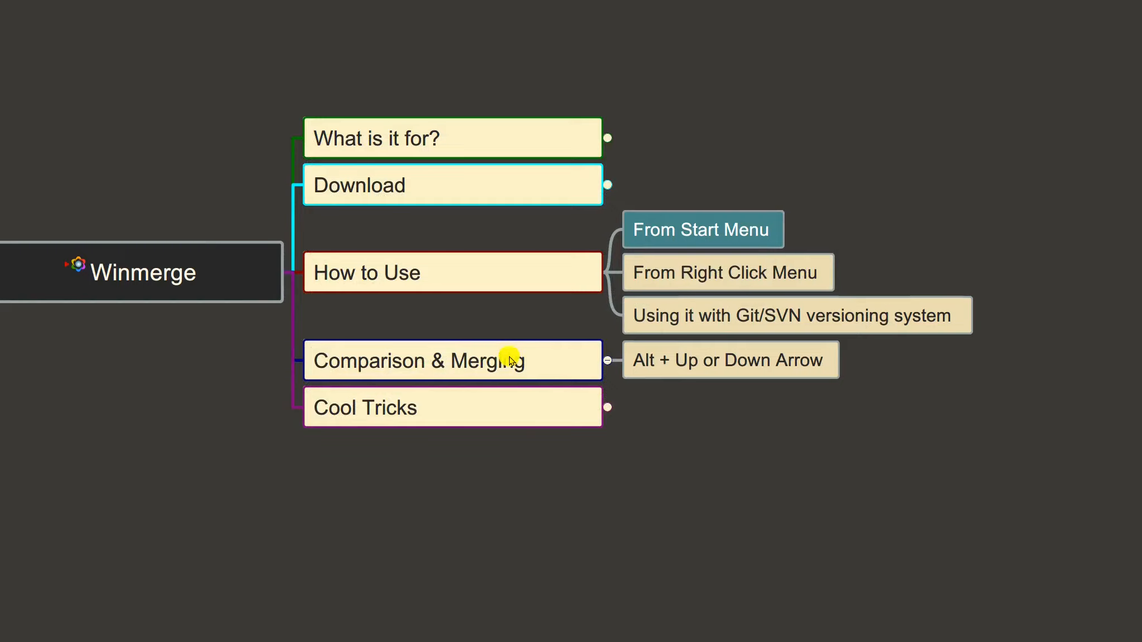
click(608, 273)
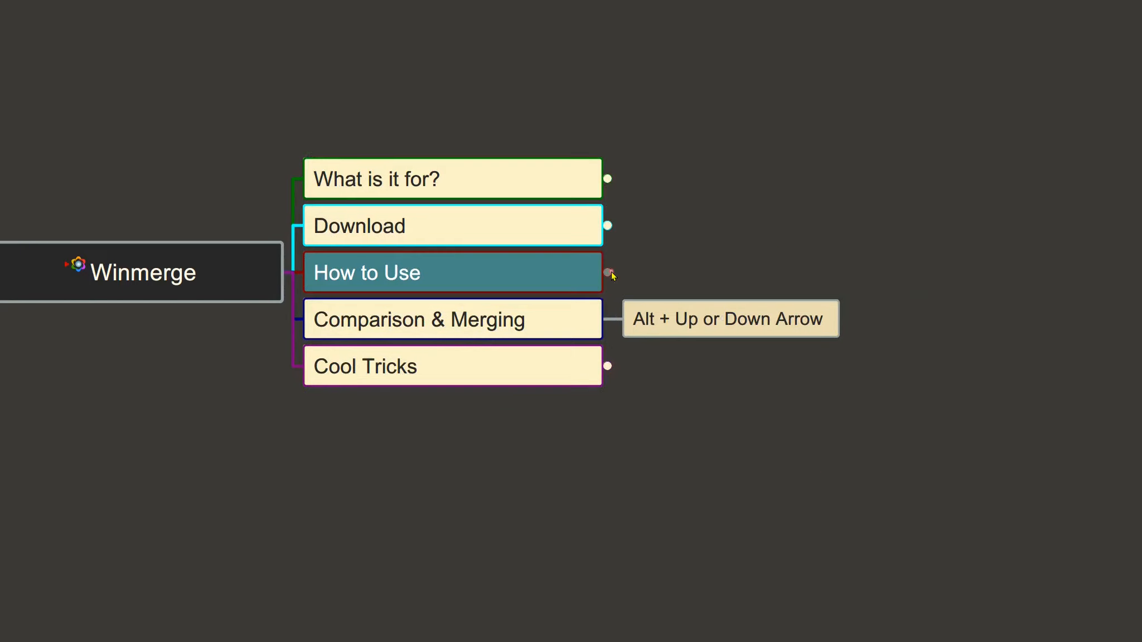
Step: Switch to the WinMerge comparison, reposition its window, and highlight the file paths above basic_python.py and basic_python1.py
key(alt+Tab)
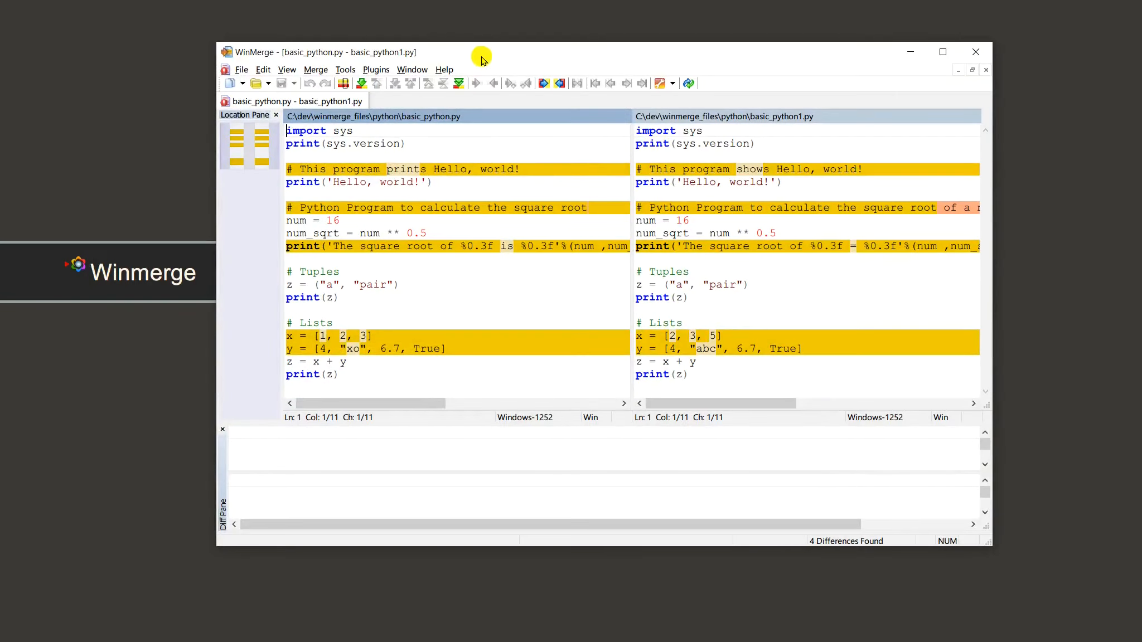
drag(490, 53, 451, 45)
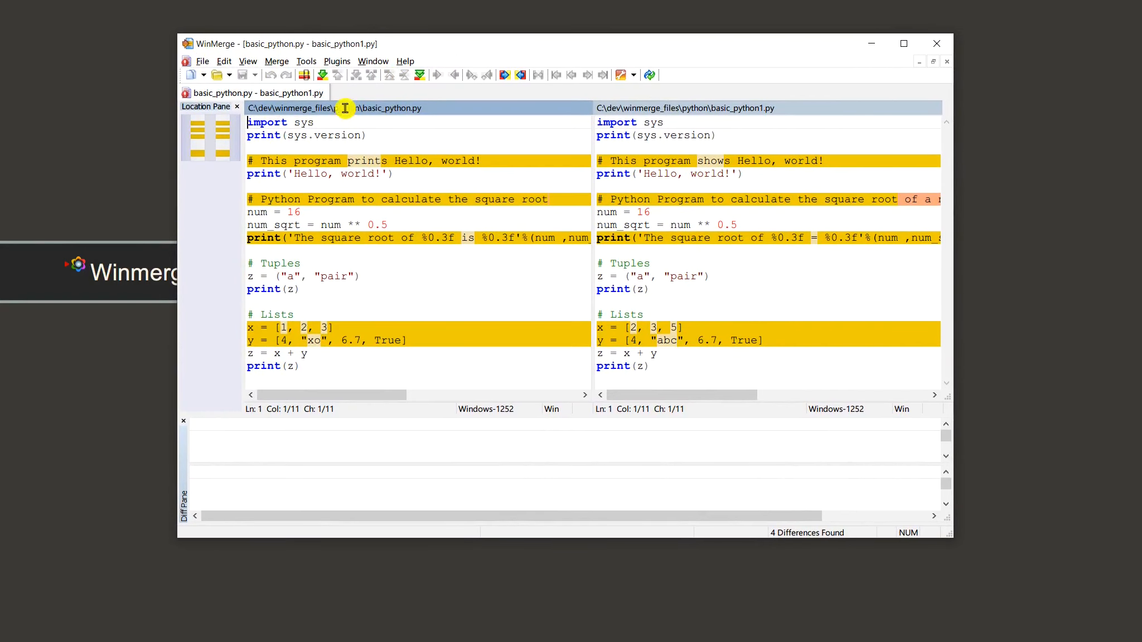
drag(429, 108, 271, 108)
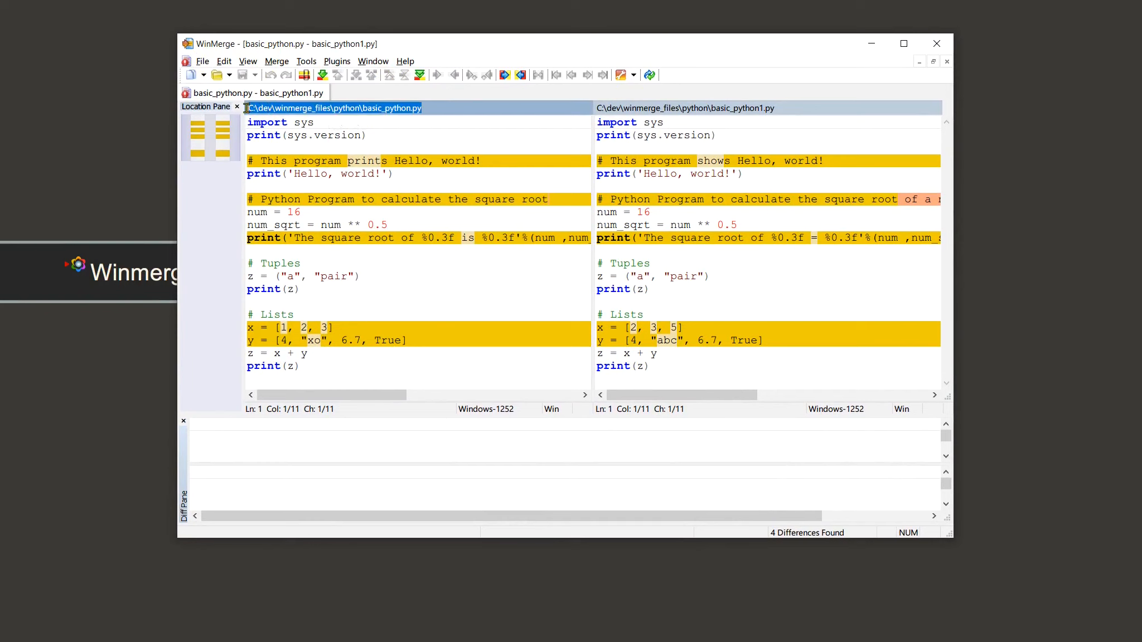
click(747, 108)
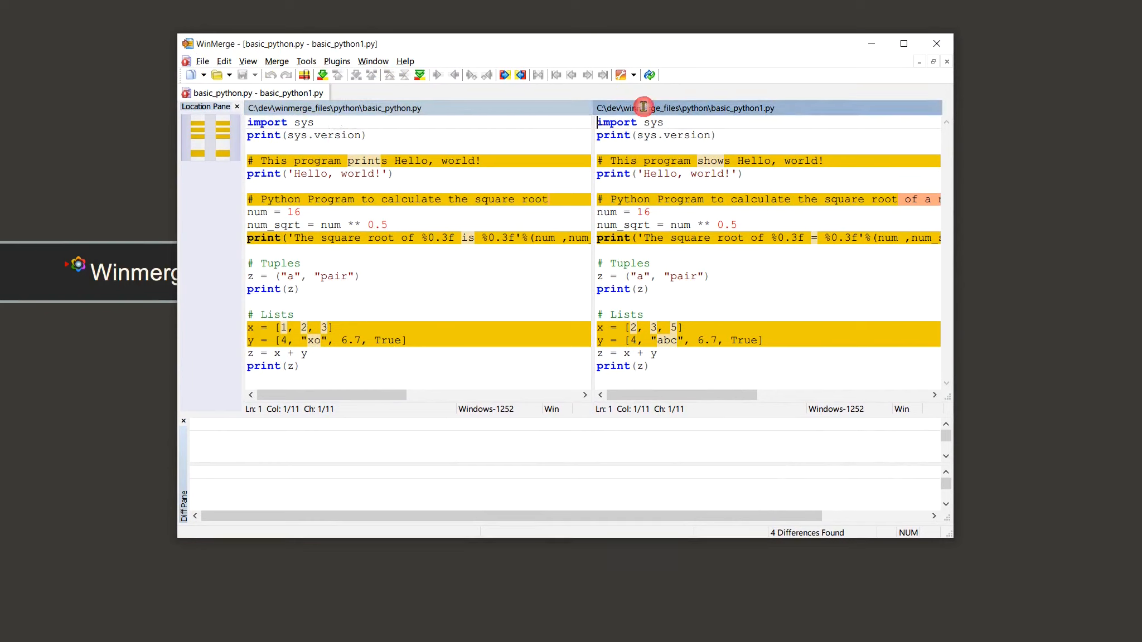
drag(764, 108, 603, 108)
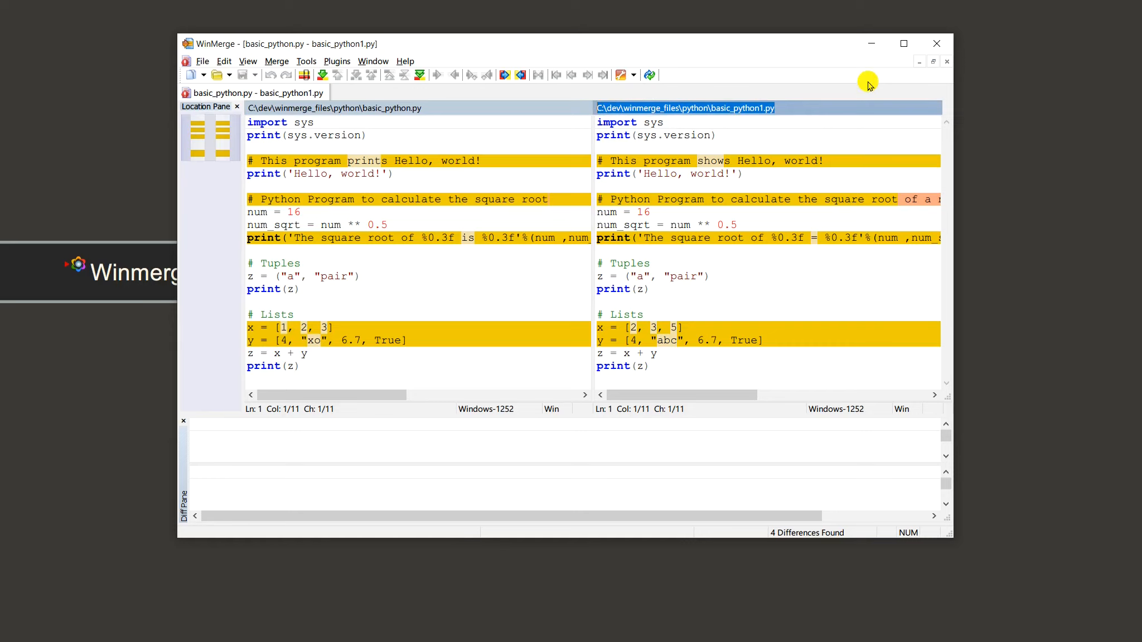
Step: Maximize the comparison window with a taller Diff Pane, and highlight the differing x list values in both files
click(904, 43)
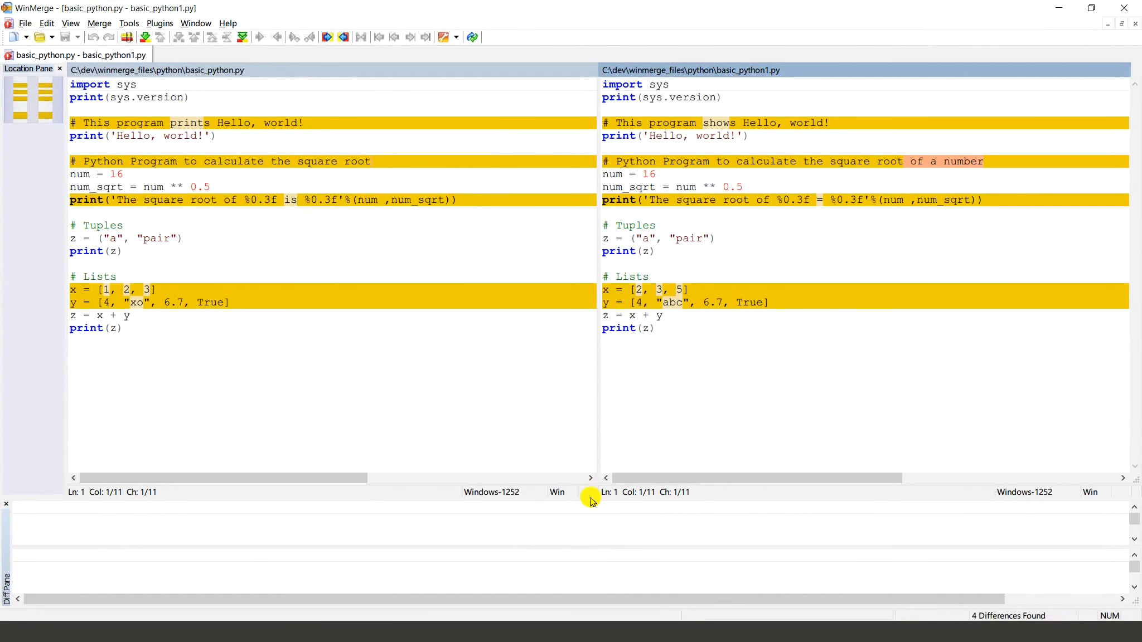
drag(590, 498, 578, 426)
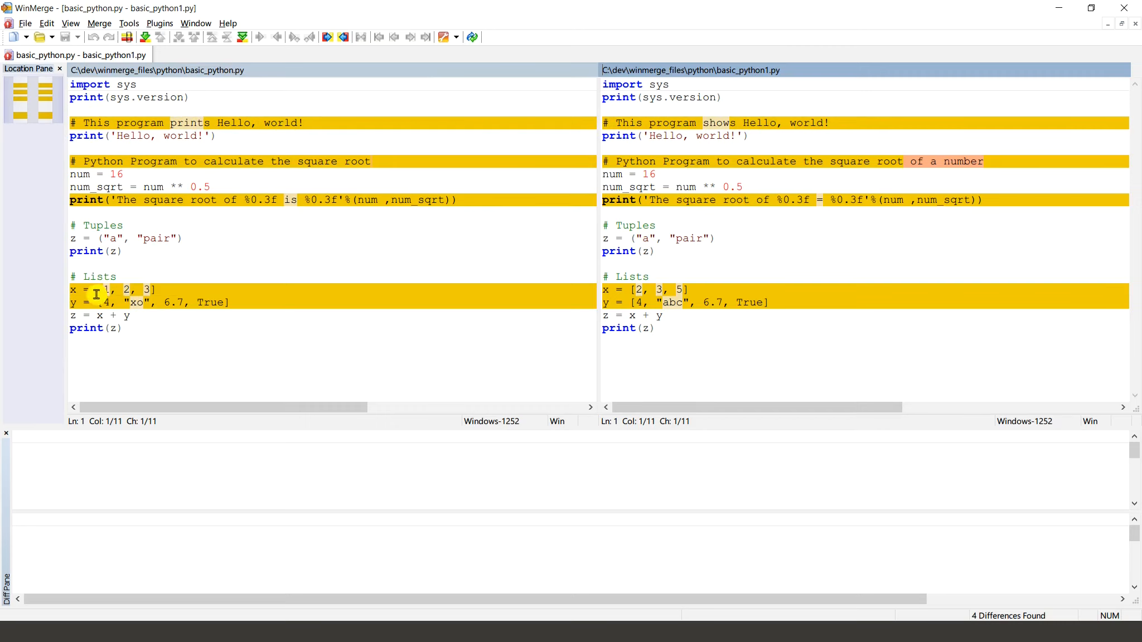
drag(98, 290, 140, 289)
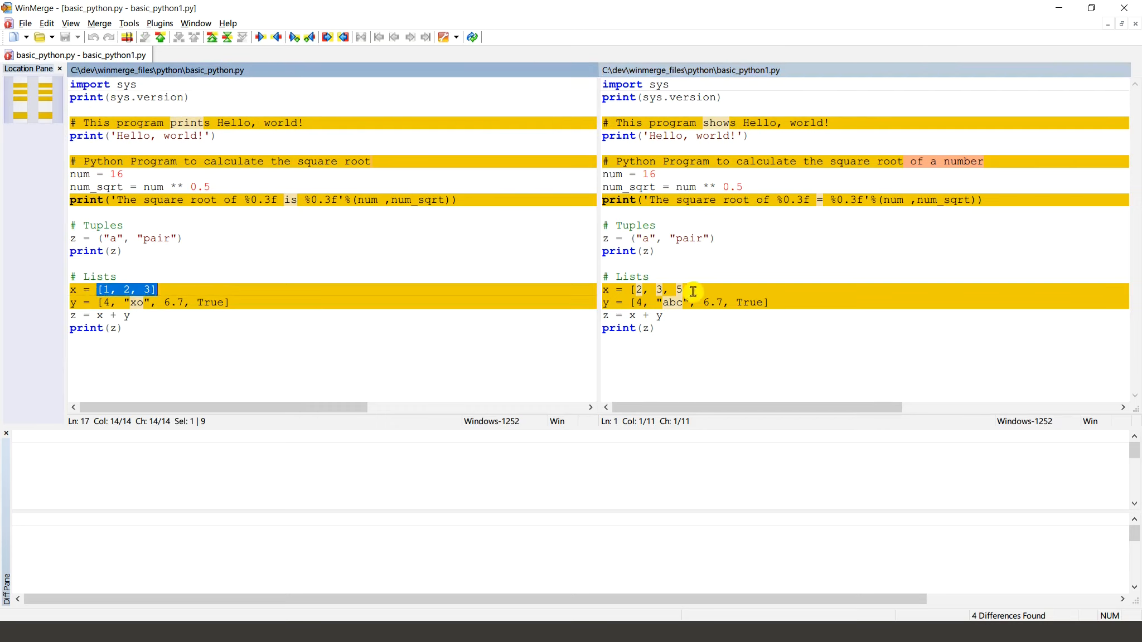
drag(693, 292, 643, 288)
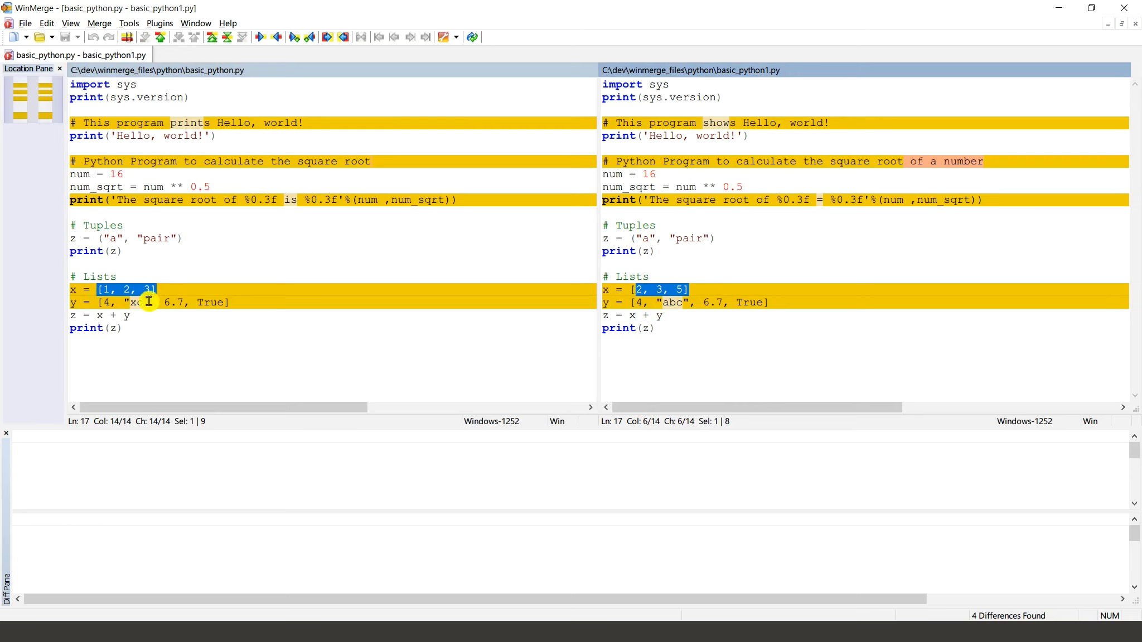
click(340, 82)
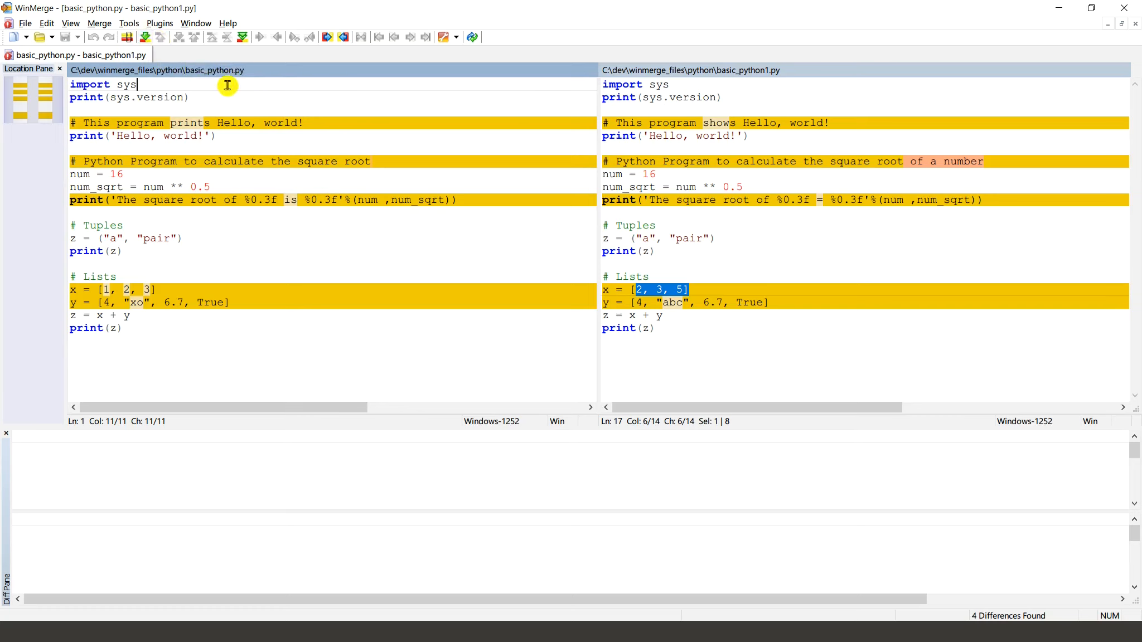
Step: Step forward through the differences from the Hello, world! comment to the list lines, examining each in the Diff Pane
click(146, 38)
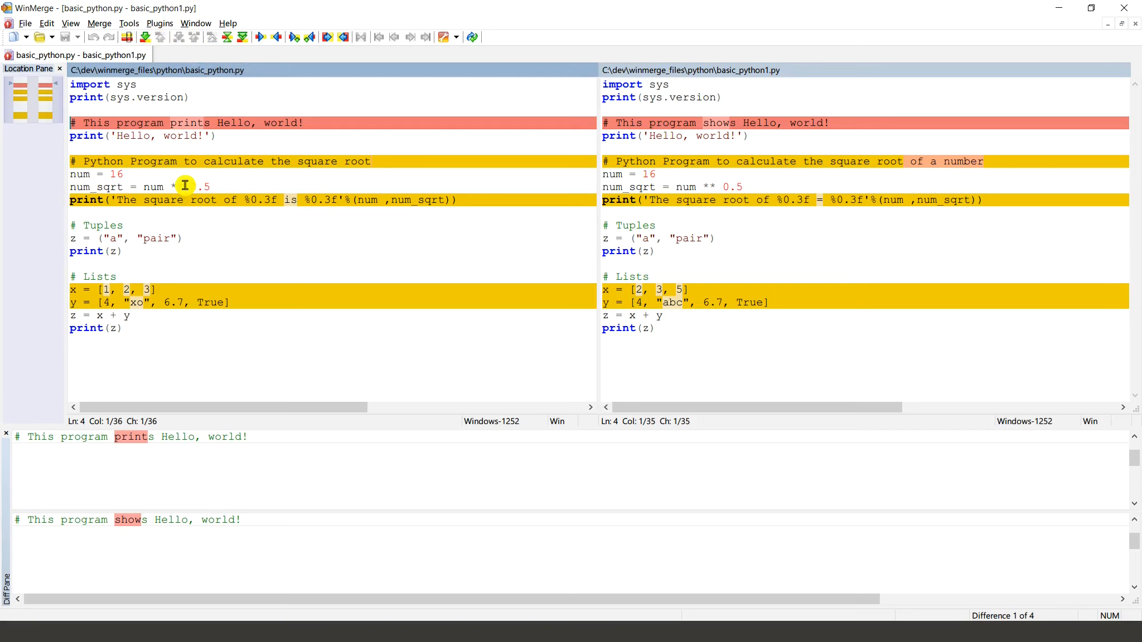
click(145, 38)
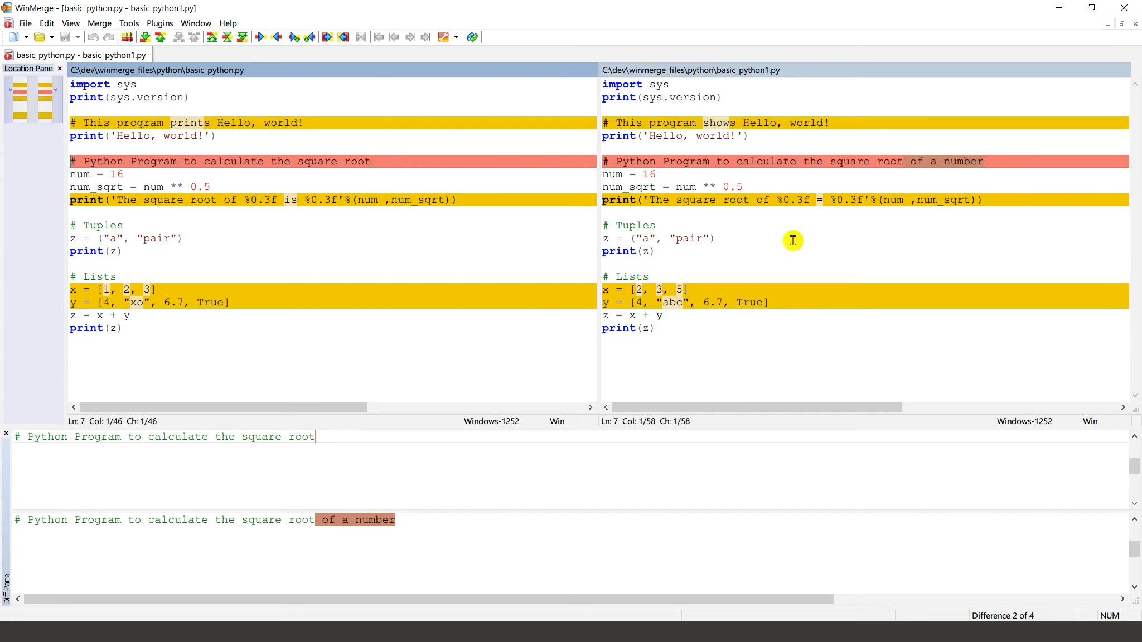
click(150, 39)
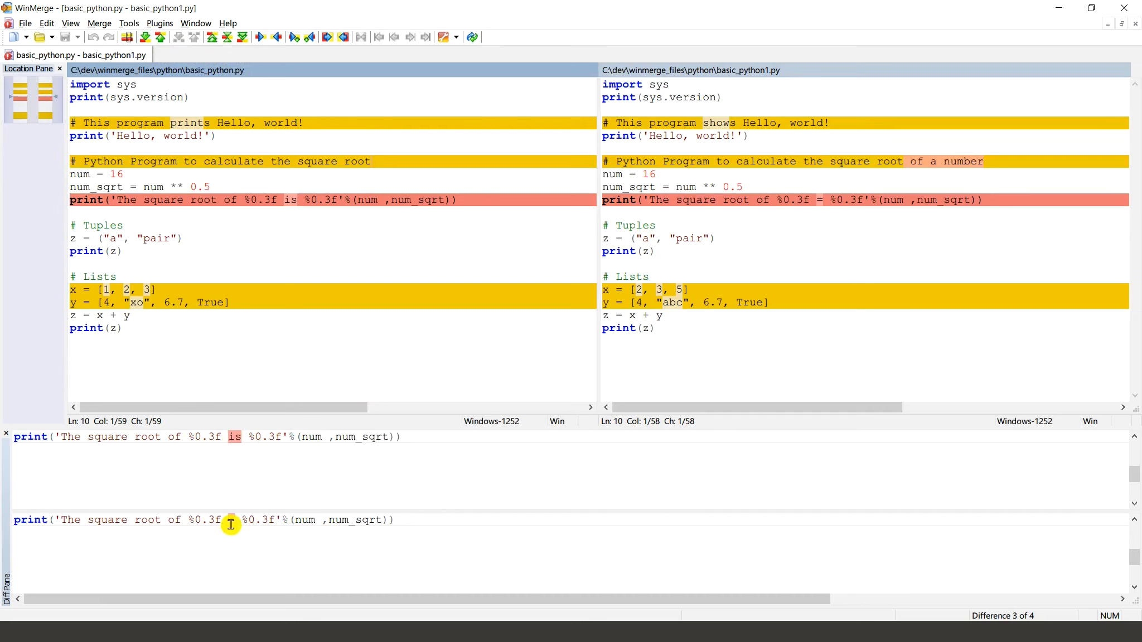
click(146, 38)
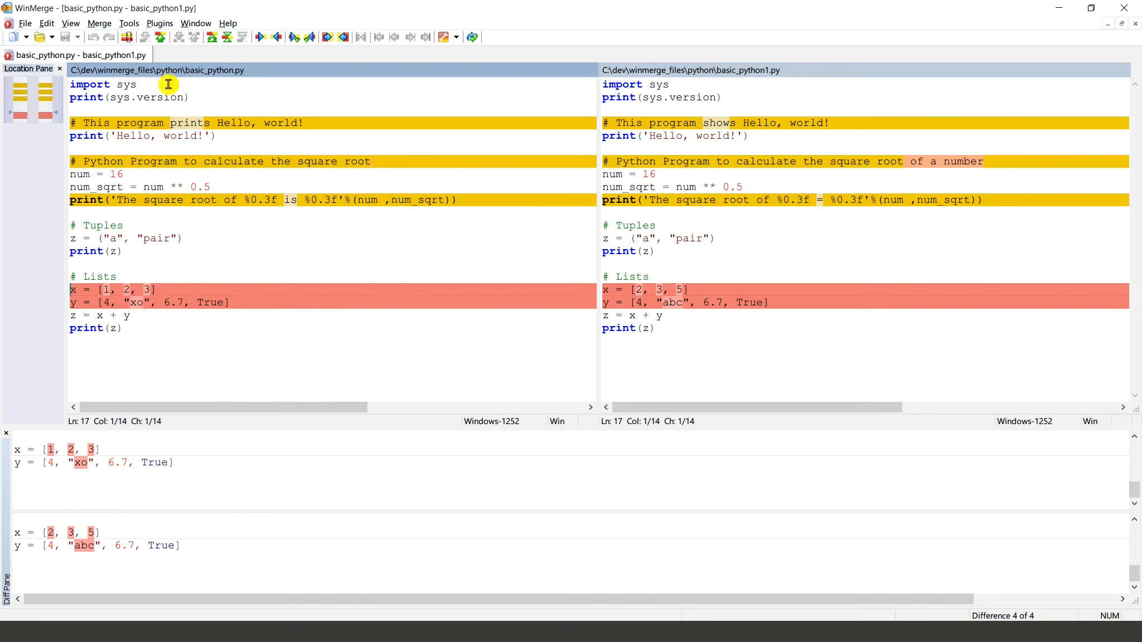
Step: Return to the first difference, replace "shows" with "prints" in the basic_python1.py comment, and save and refresh the comparison
click(160, 37)
click(161, 36)
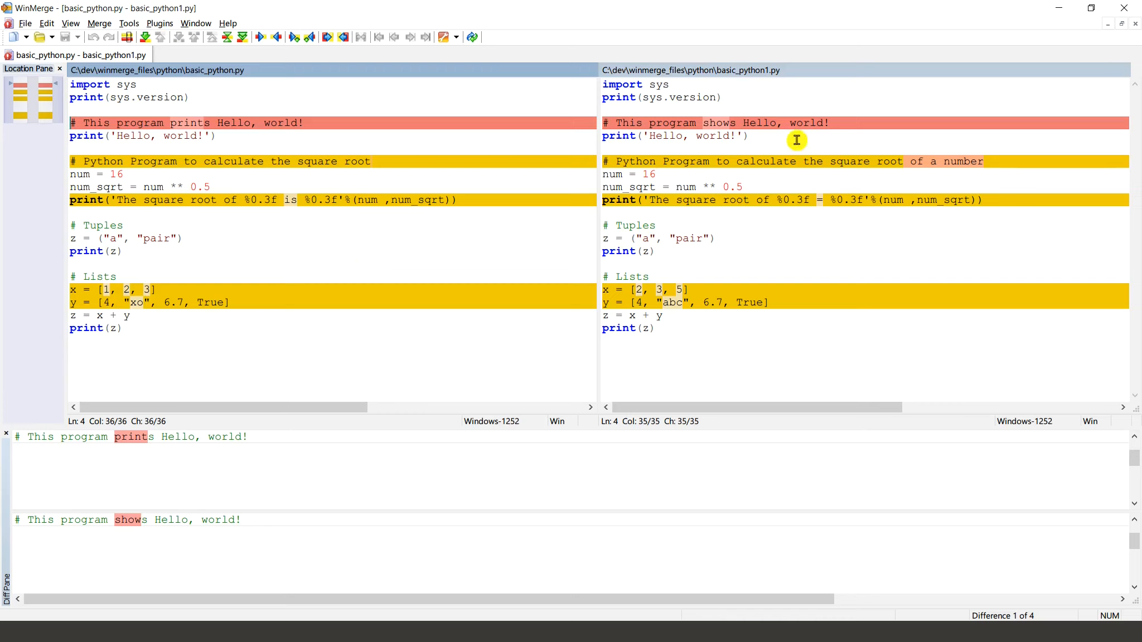
drag(732, 121, 707, 122)
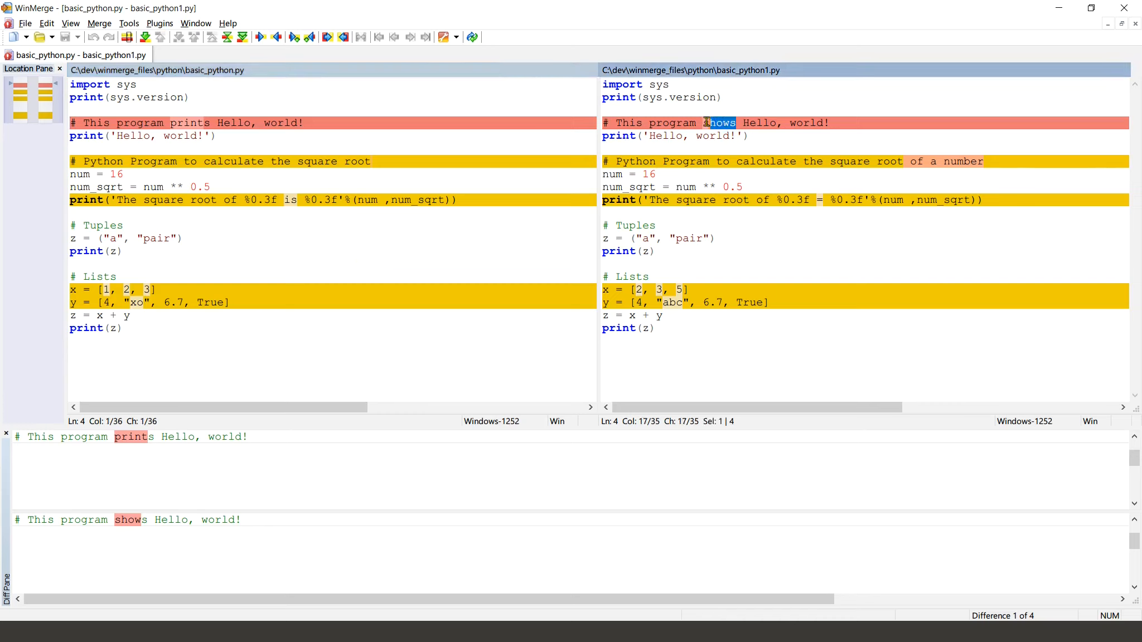
text(prints)
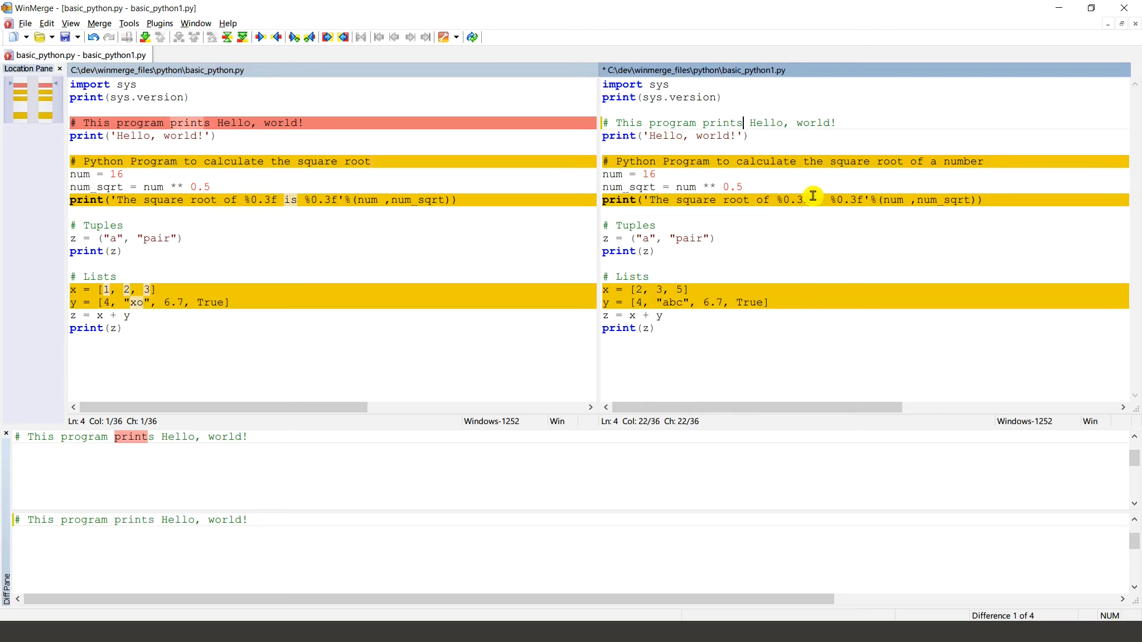
click(829, 266)
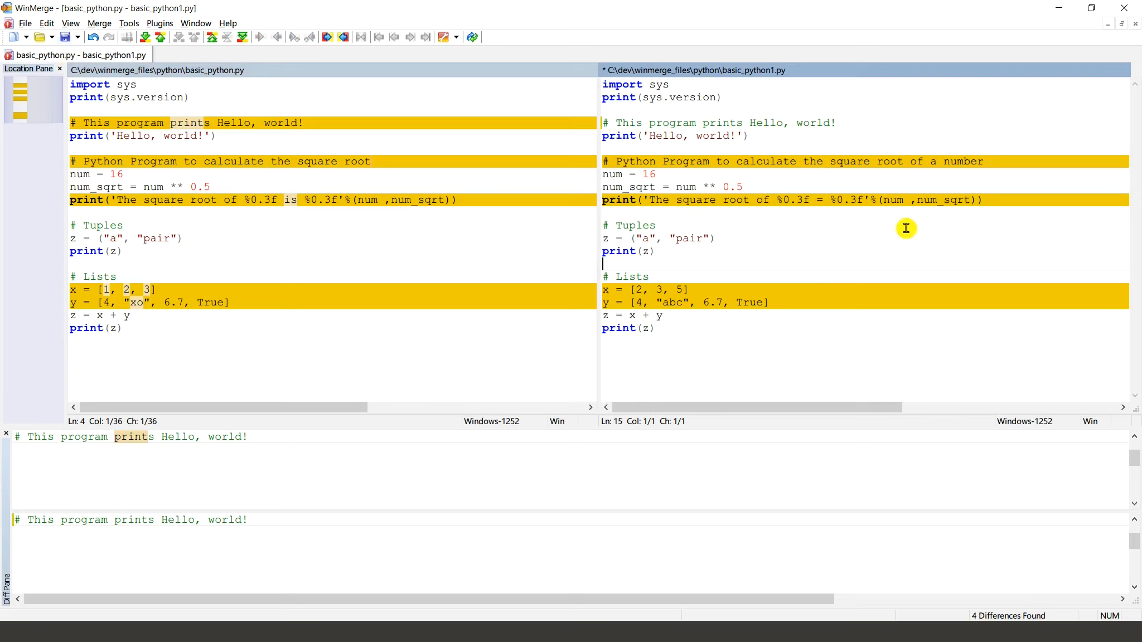
click(65, 37)
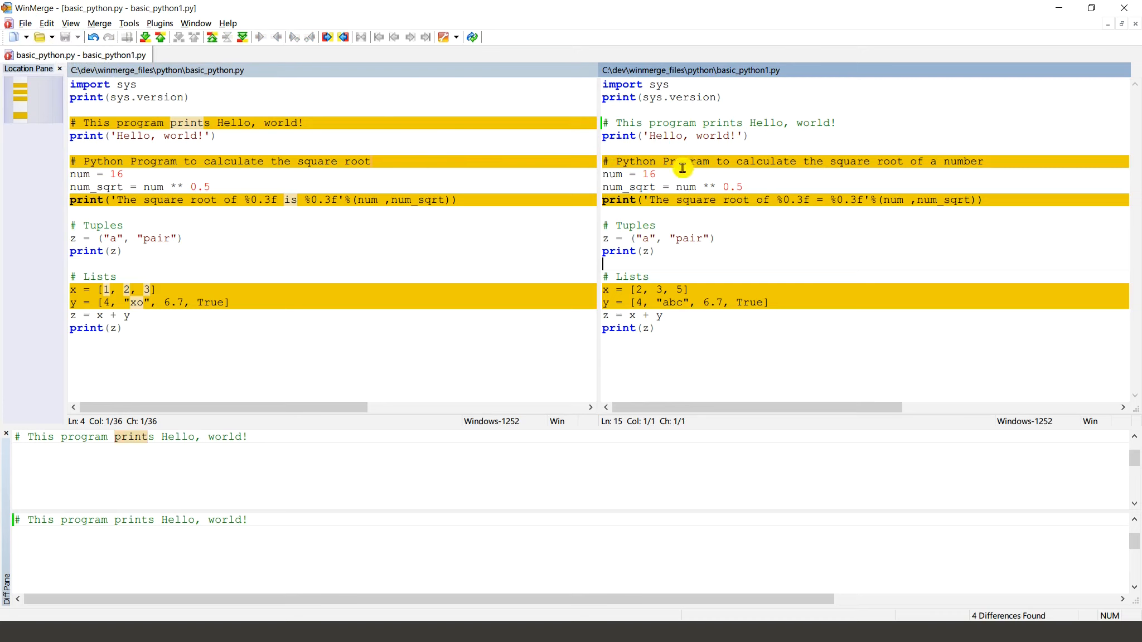
click(476, 39)
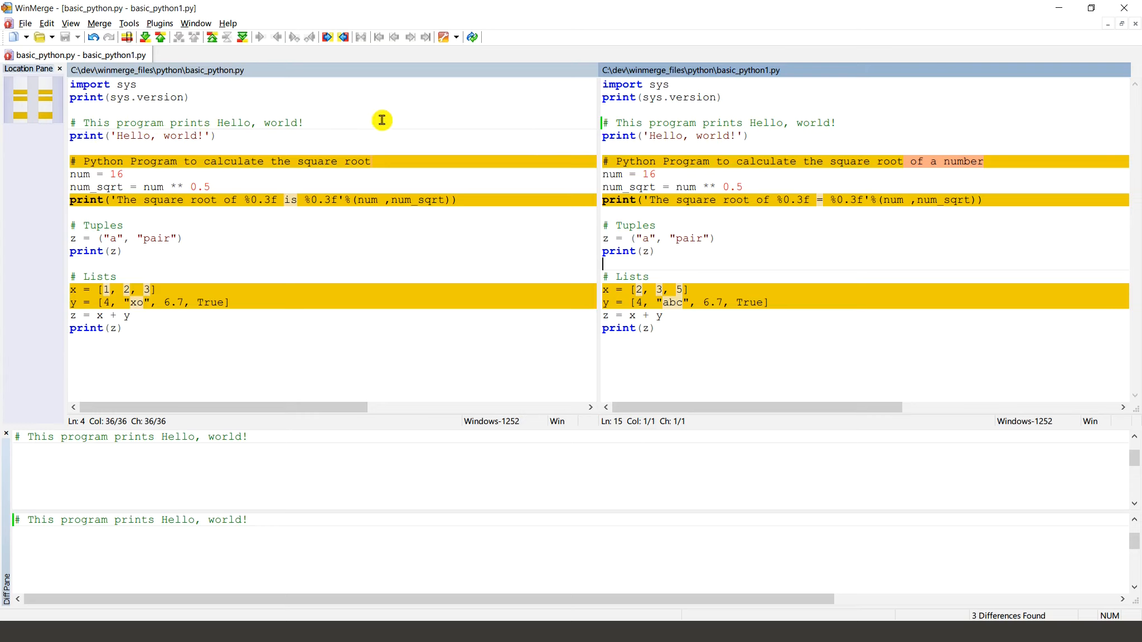
Step: Copy the square root comment from basic_python1.py into basic_python.py, and the square root print line from basic_python.py into basic_python1.py
click(352, 110)
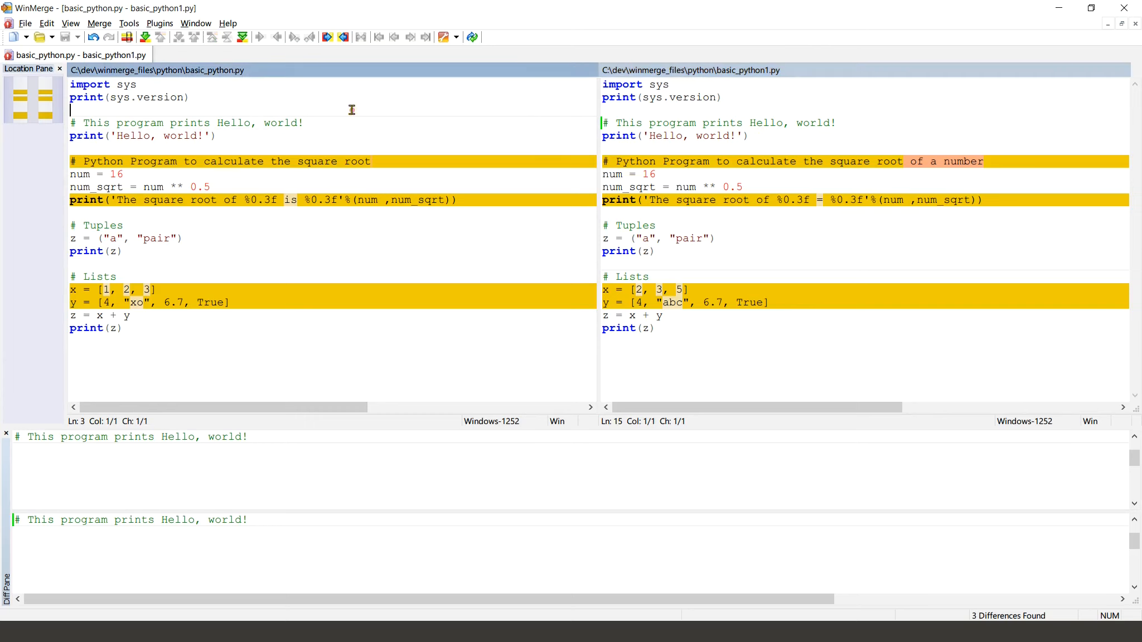
click(146, 40)
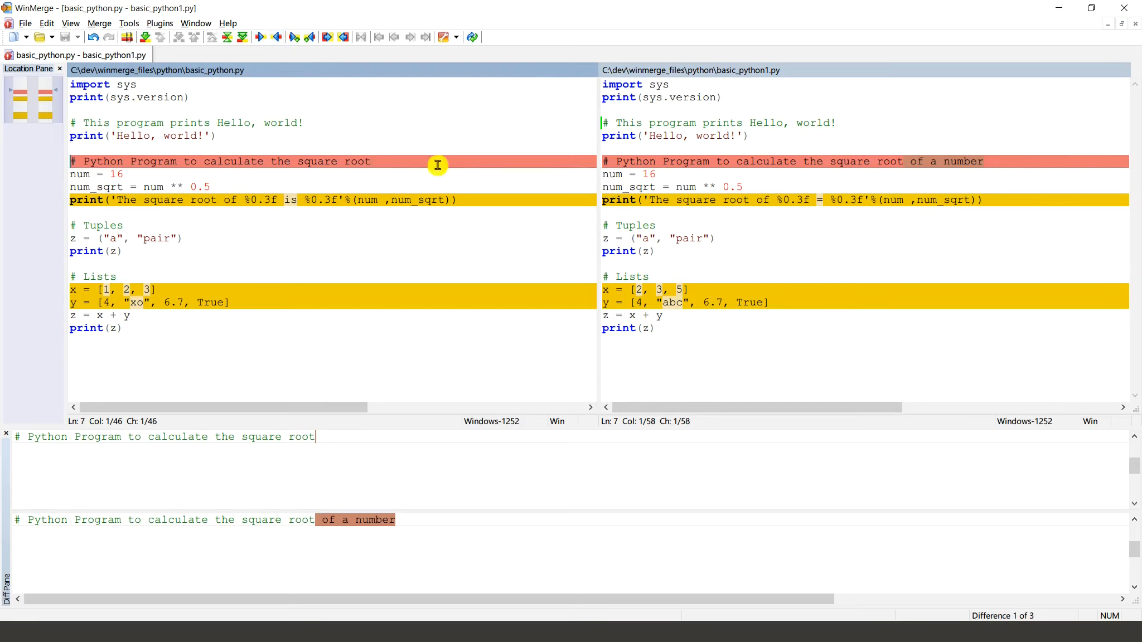
click(277, 38)
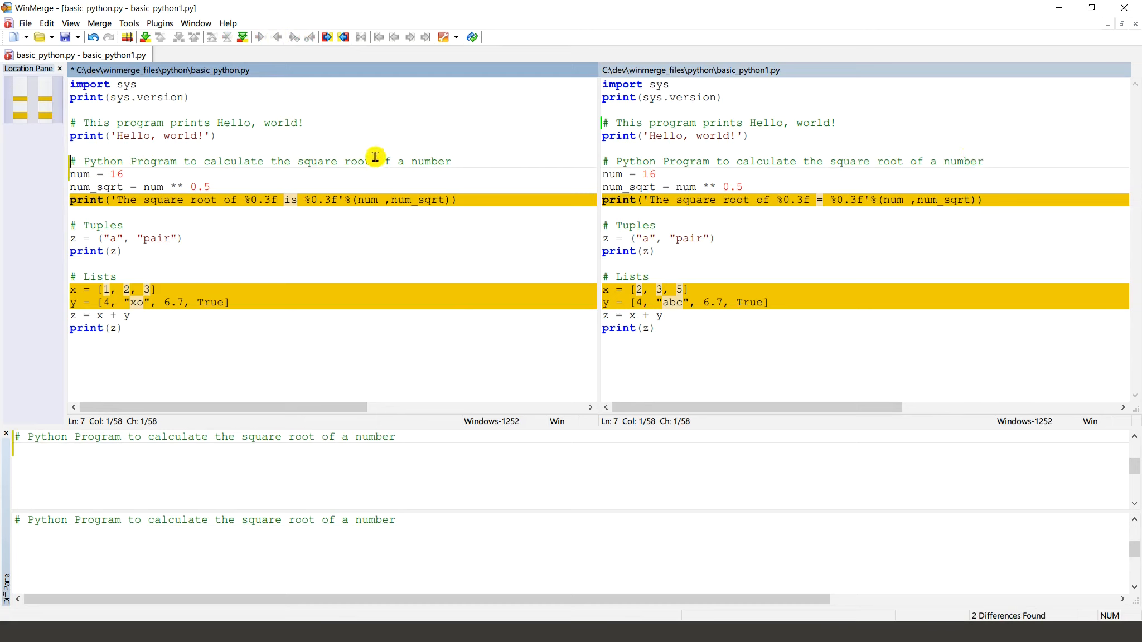
click(145, 38)
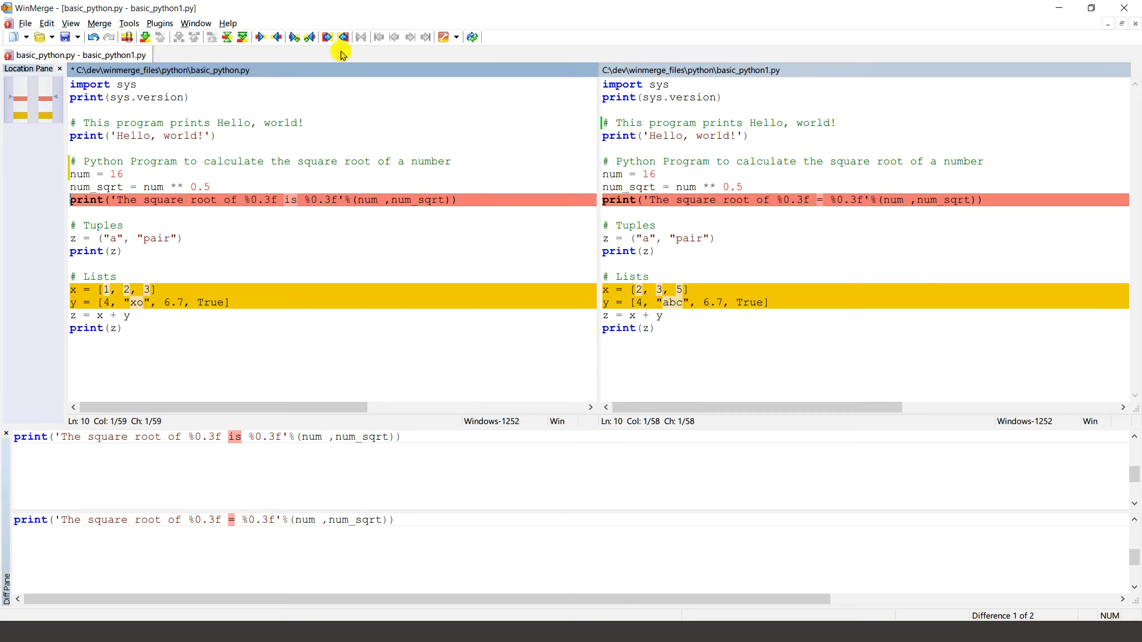
click(260, 39)
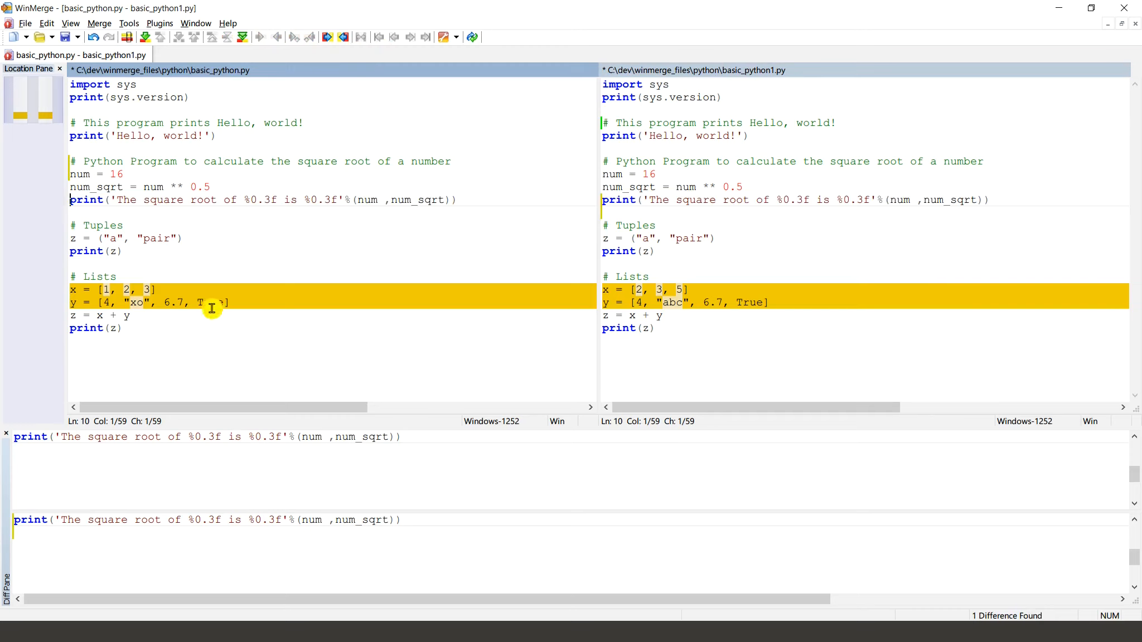
Step: Copy the differing x and y list lines from basic_python.py into basic_python1.py and dismiss the resulting message
click(146, 38)
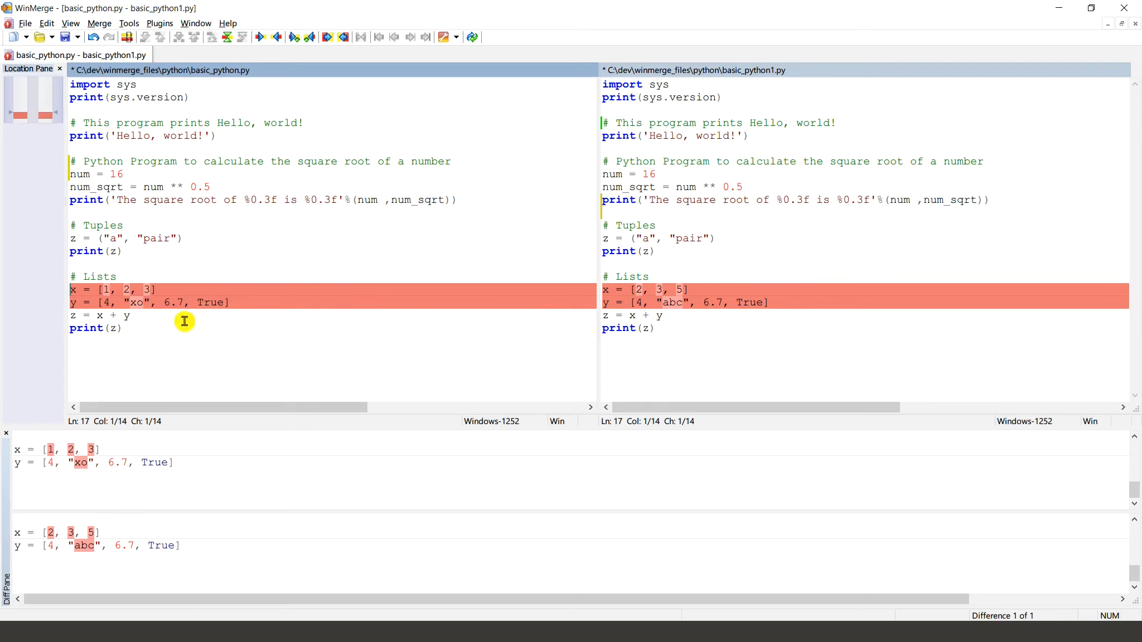
drag(245, 304, 51, 287)
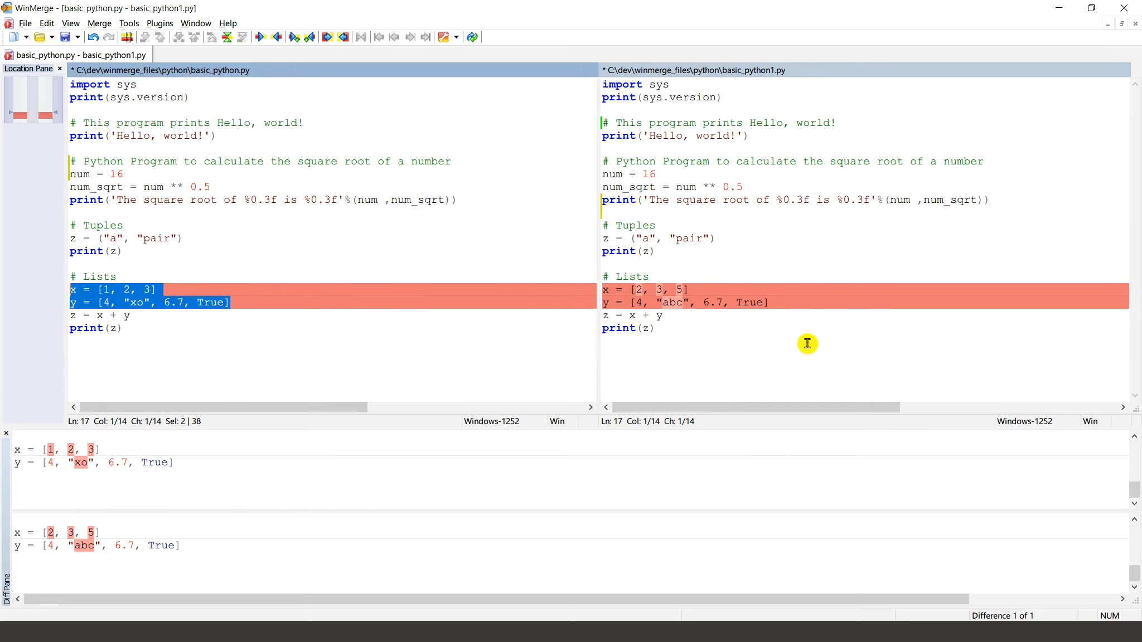
click(261, 39)
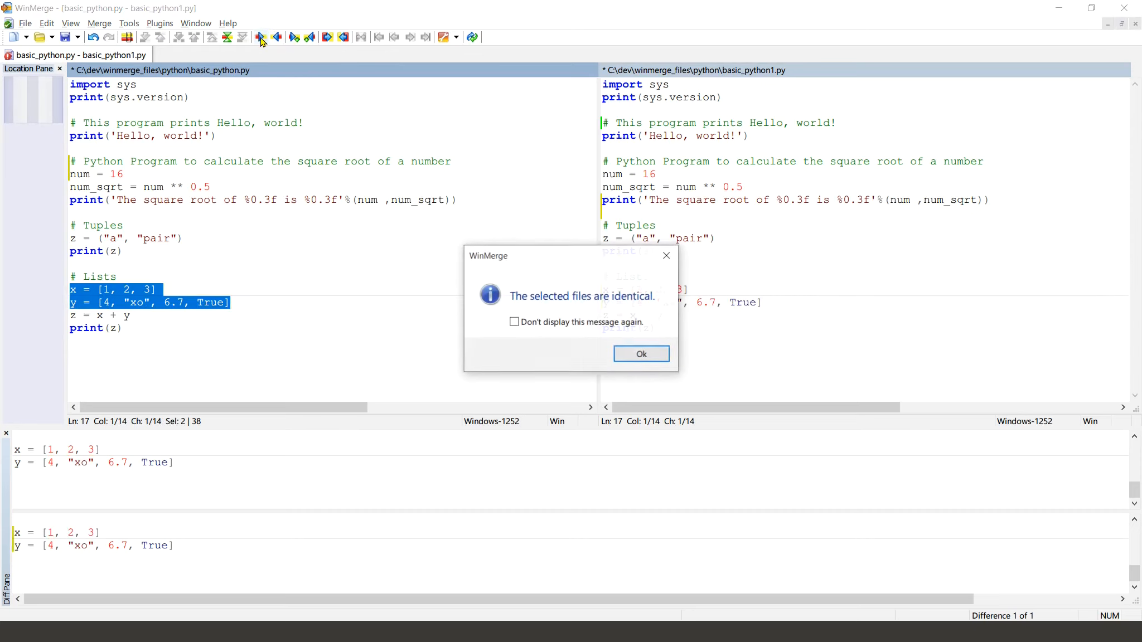
drag(555, 266, 656, 233)
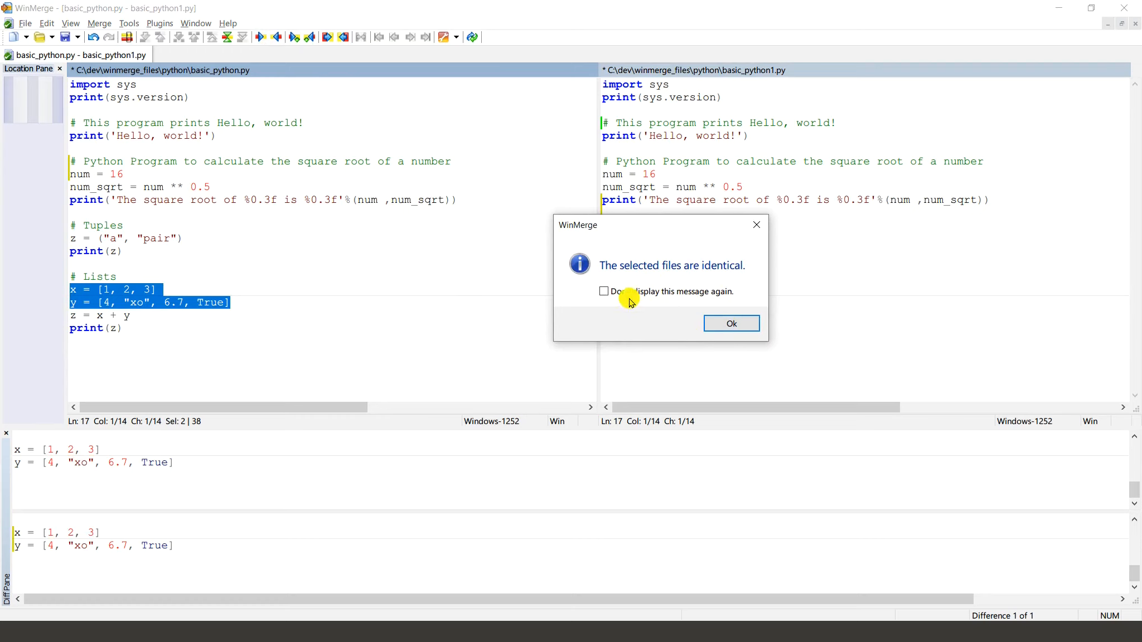
drag(647, 238, 578, 240)
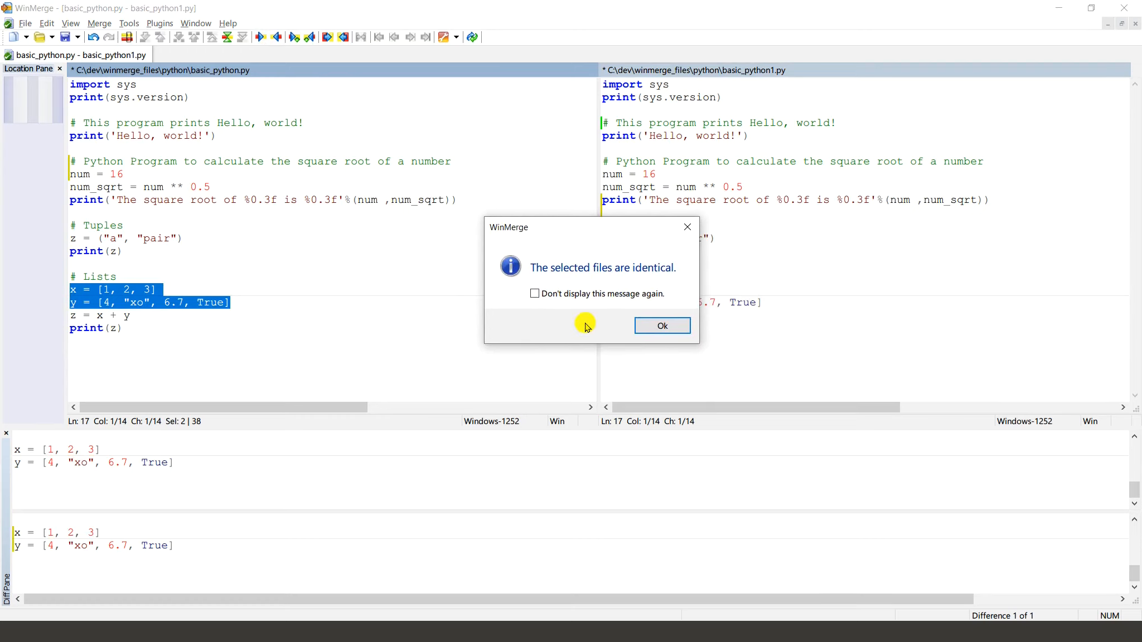
click(655, 328)
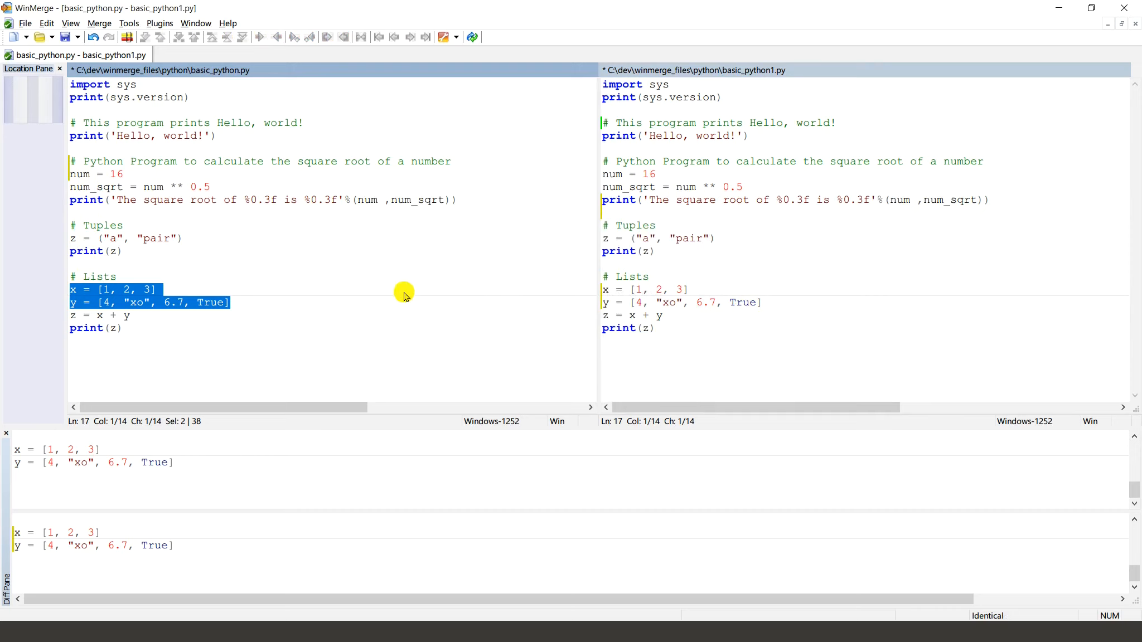
Step: Save both merged files and close their comparison, and switch to the python folder in File Explorer
click(65, 38)
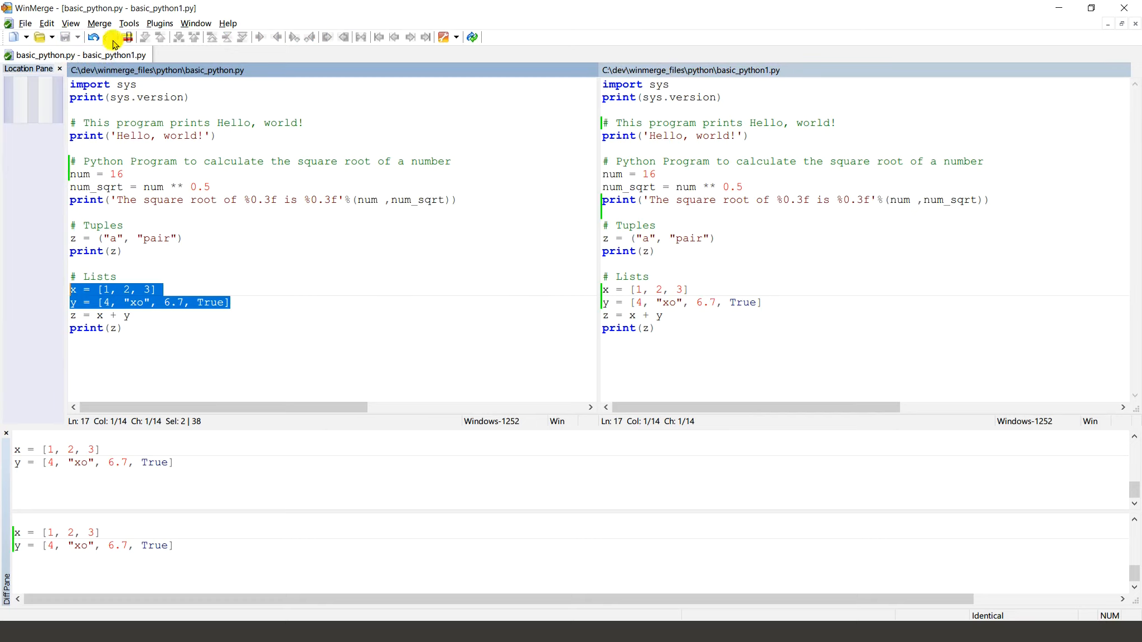
click(143, 57)
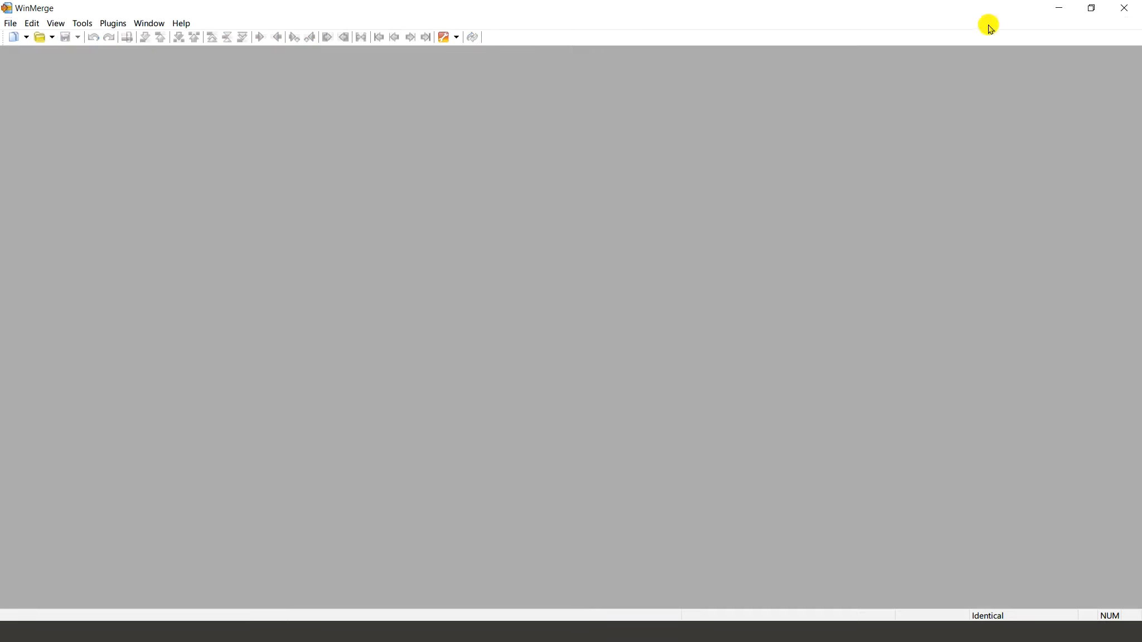
click(1062, 8)
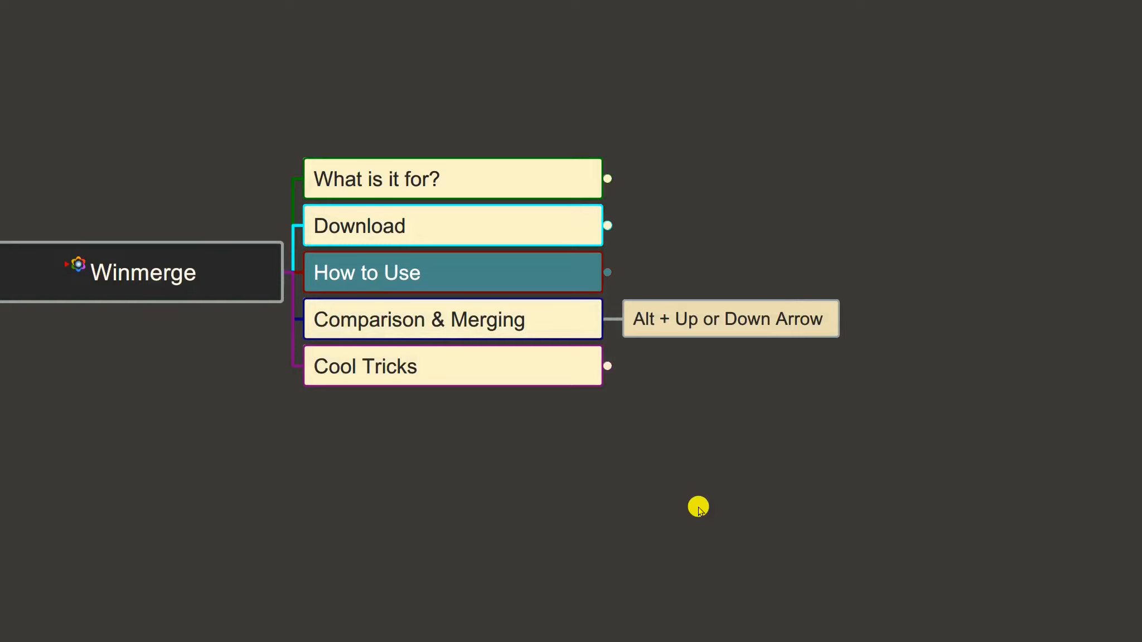
key(alt+Tab)
key(alt+Tab)
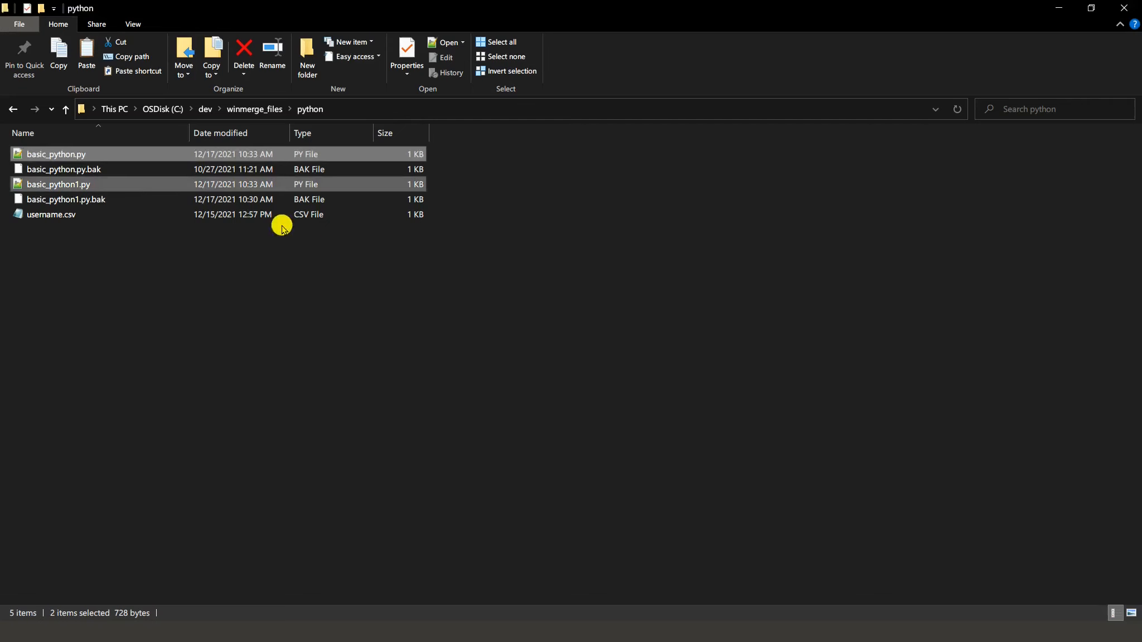
Step: Compare the selected basic_python.py and basic_python1.py in WinMerge from File Explorer and dismiss the resulting message
right_click(100, 158)
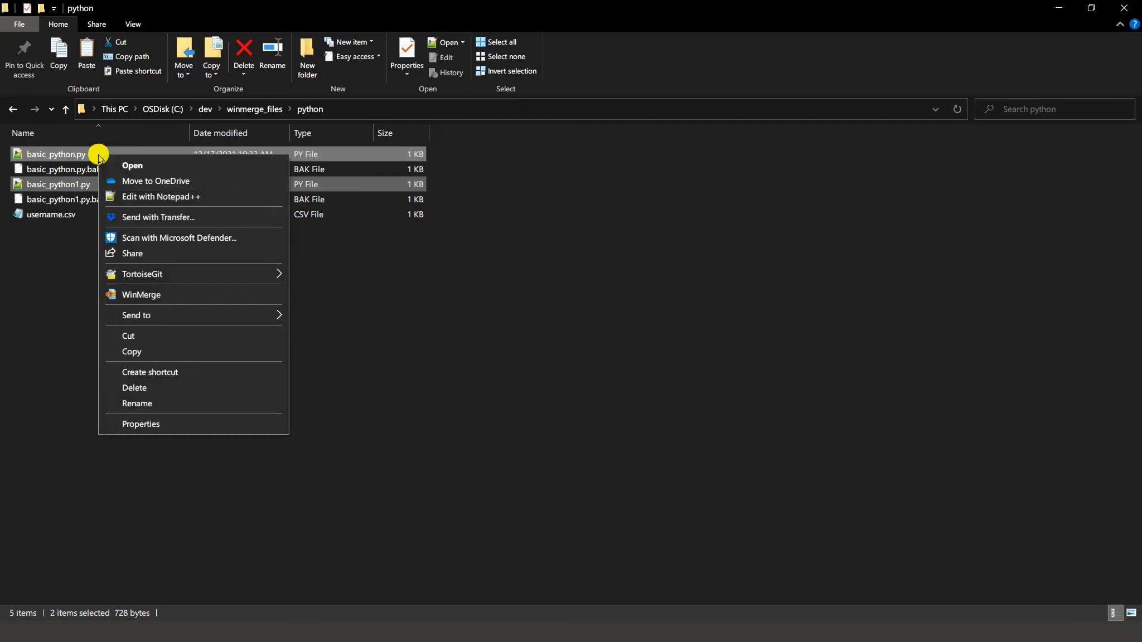
click(223, 295)
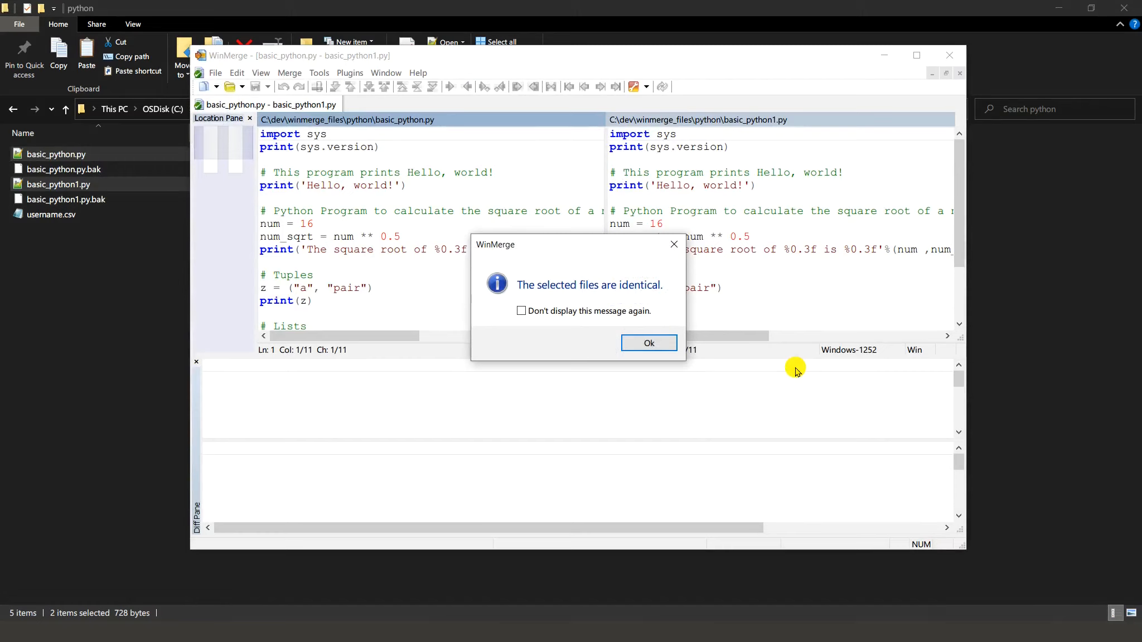
drag(588, 249, 609, 234)
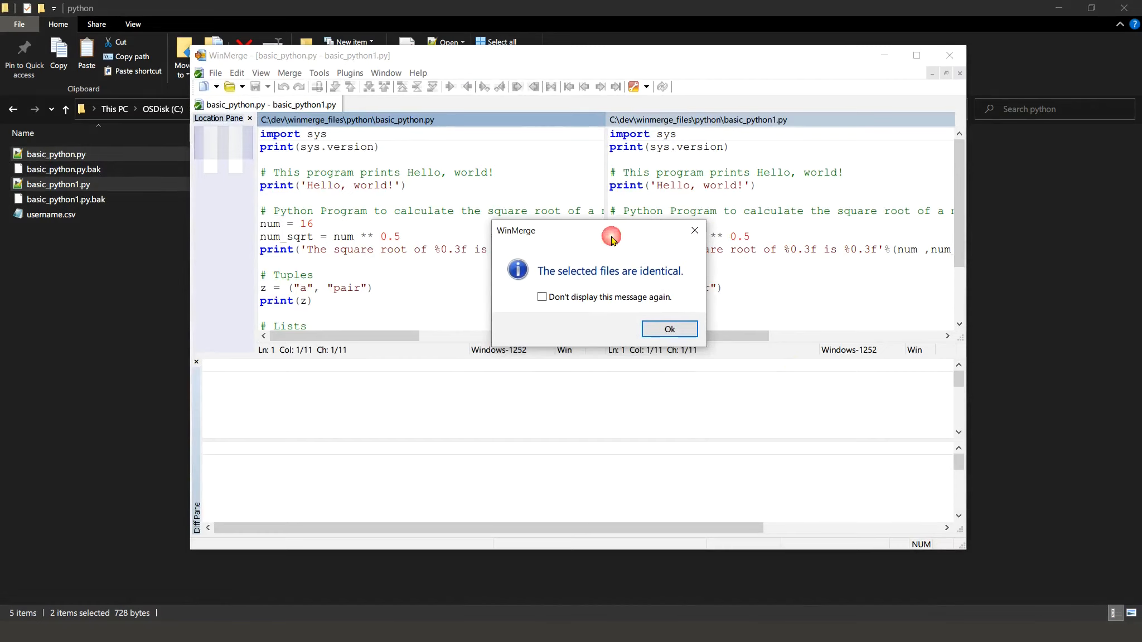
click(682, 332)
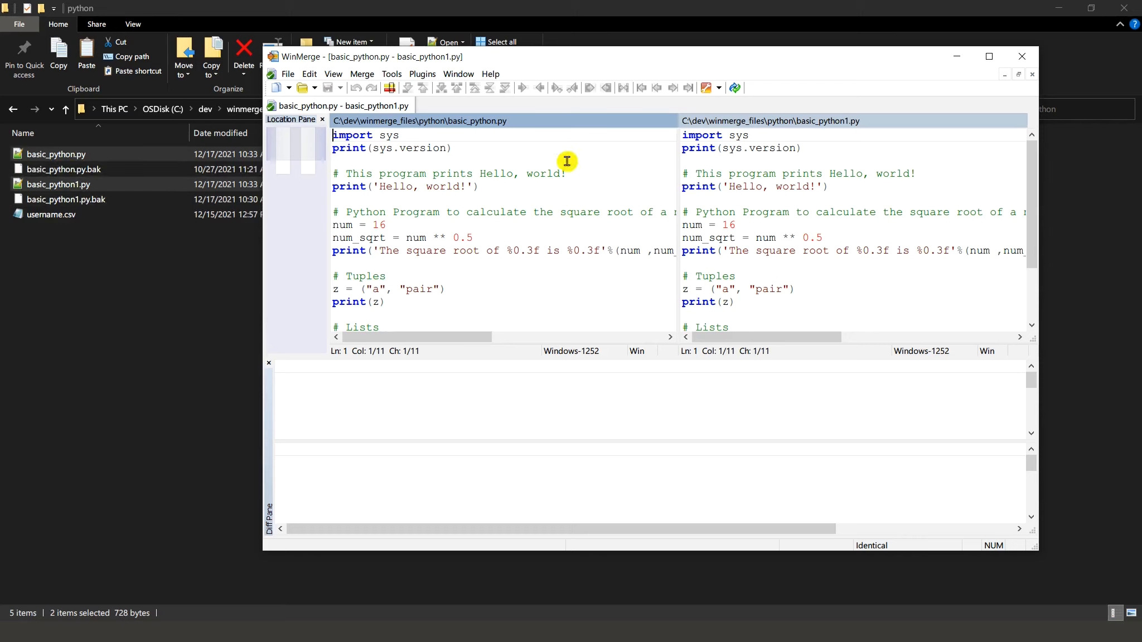
Step: Turn on appending a timestamp to backup filenames in the Backup Files options, apply it, and dismiss the message
click(309, 73)
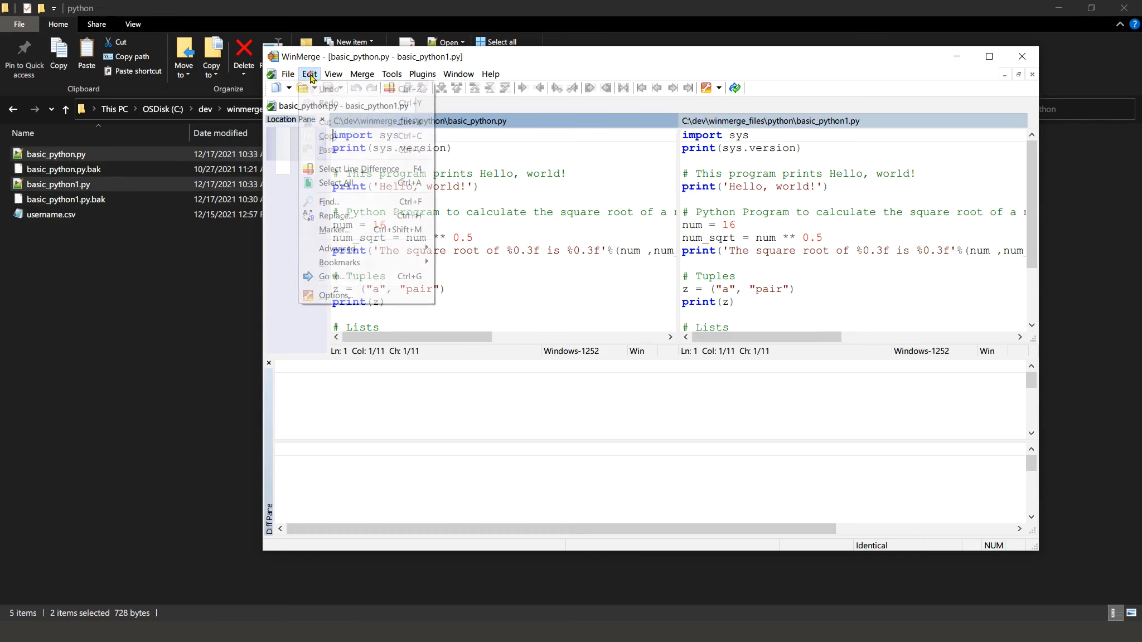
click(344, 301)
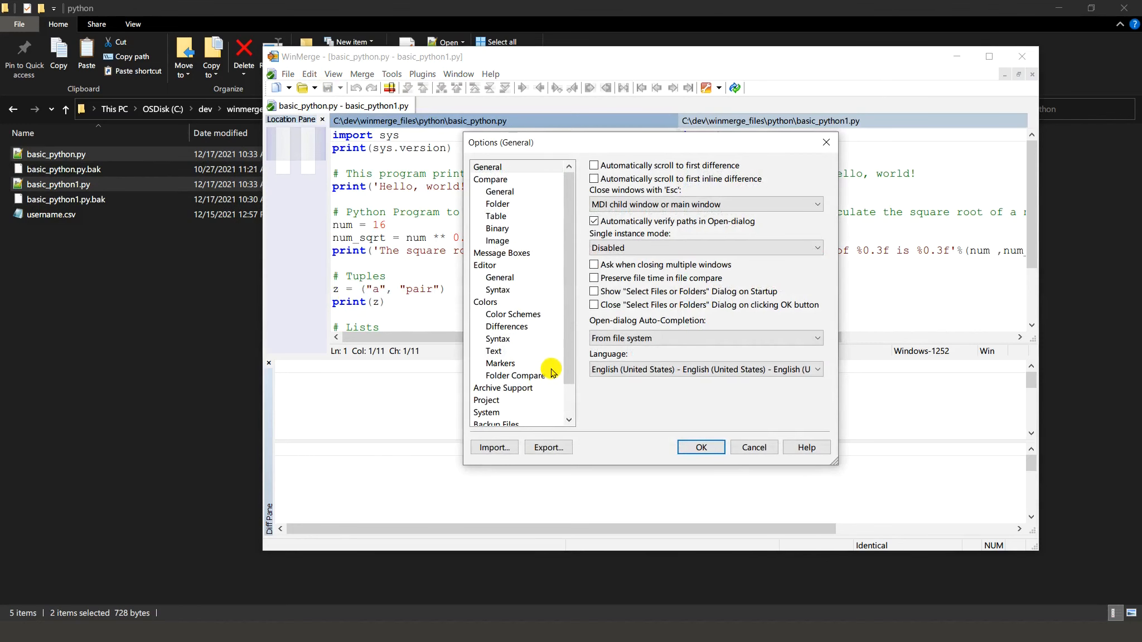
scroll(552, 374, down, 1)
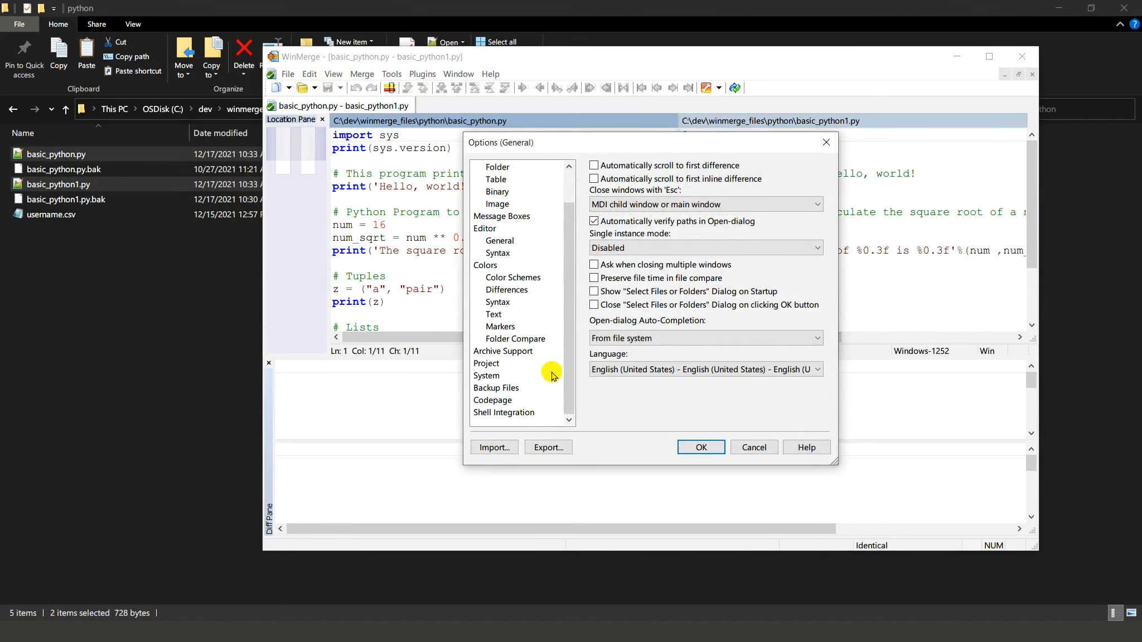
click(491, 389)
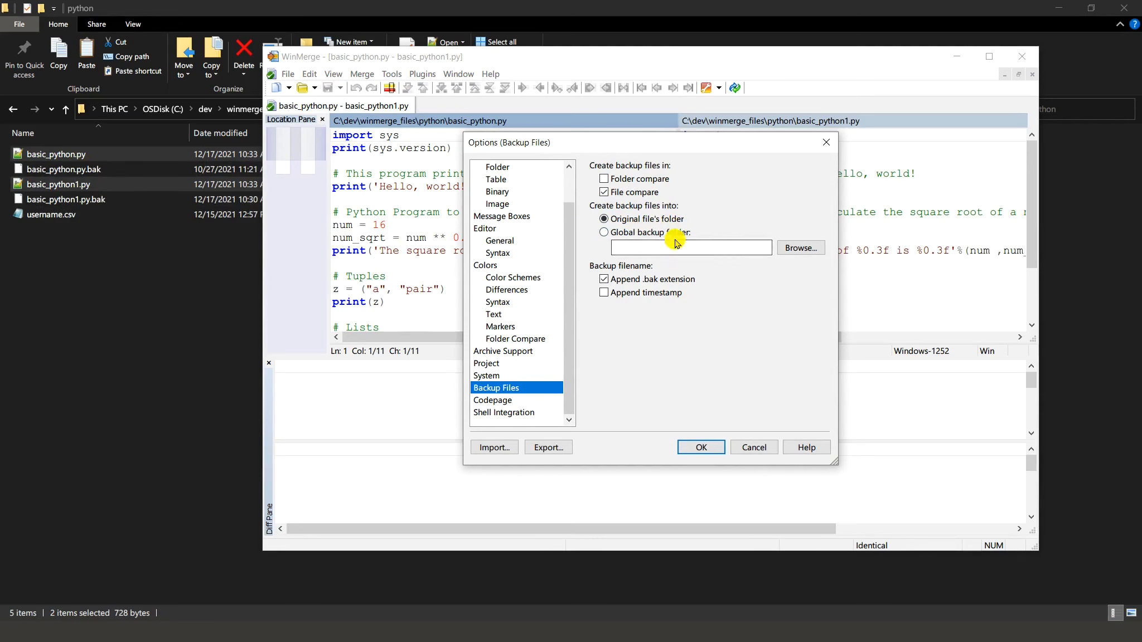
click(604, 232)
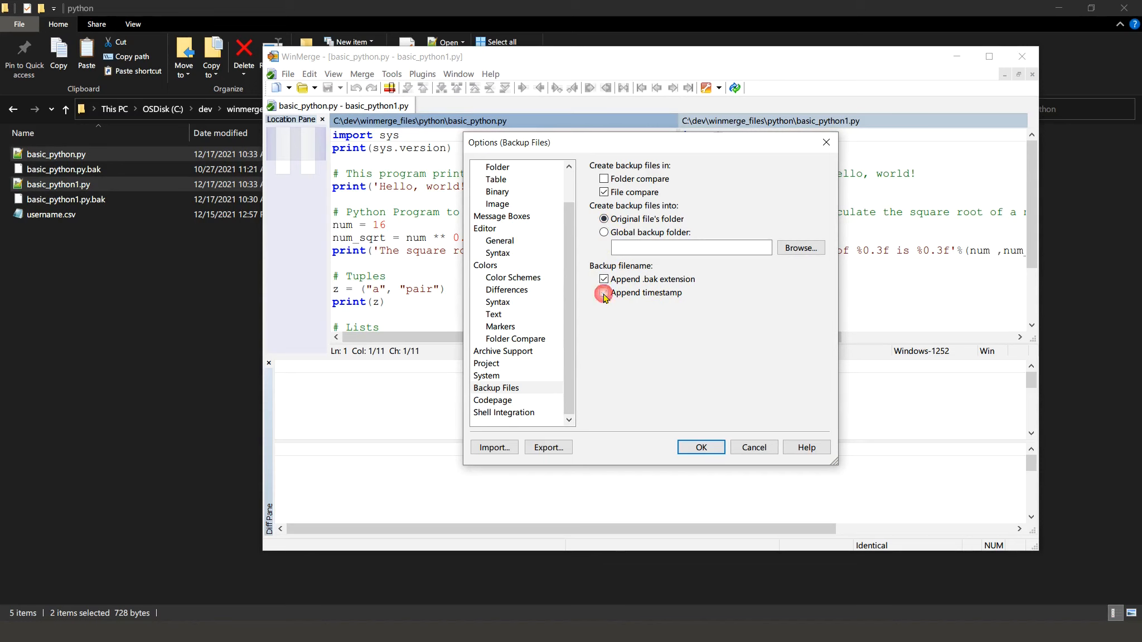
click(692, 447)
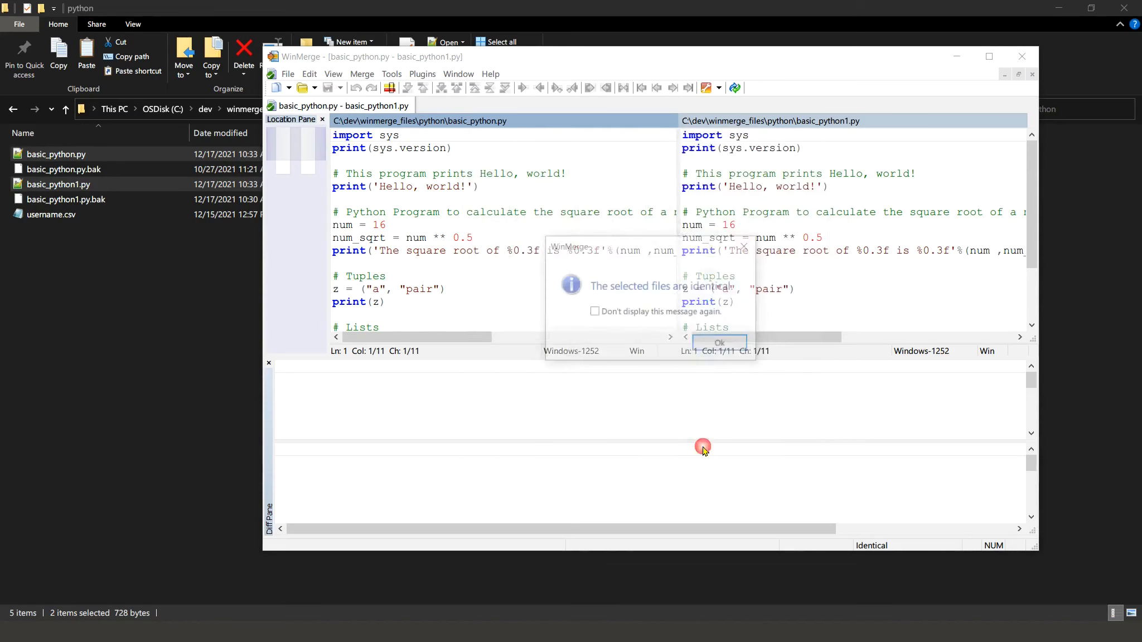
click(718, 342)
Step: Replace "world" with "Youtubers" in the Hello print line of basic_python.py, then save the file and refresh the comparison
click(492, 188)
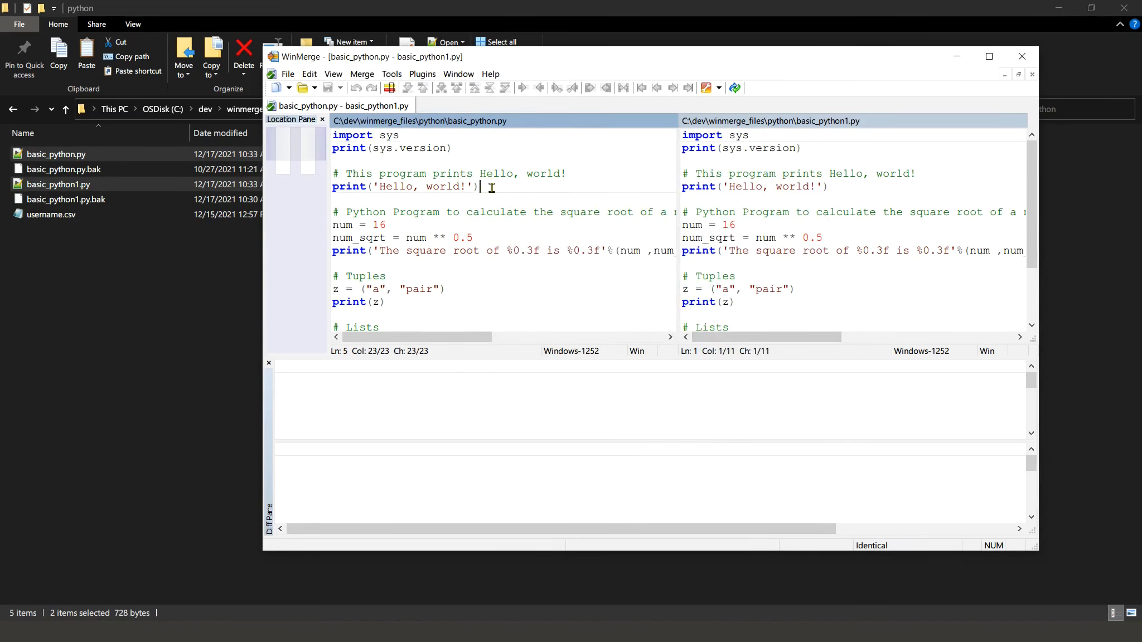
key(Left)
key(ctrl+shift+Left)
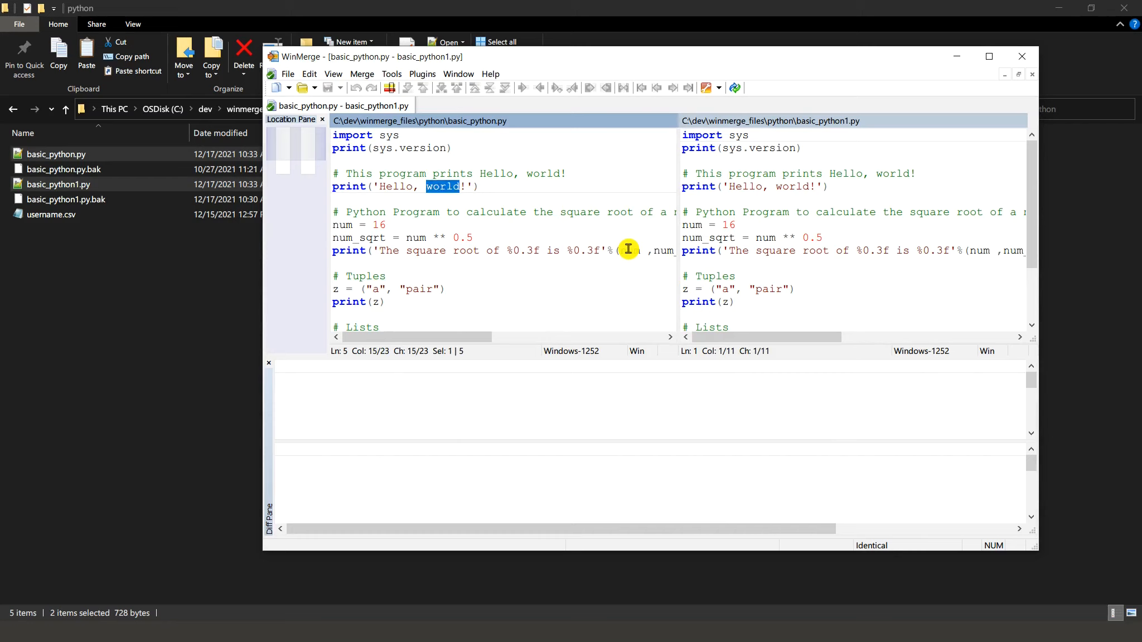
text(Youtubers)
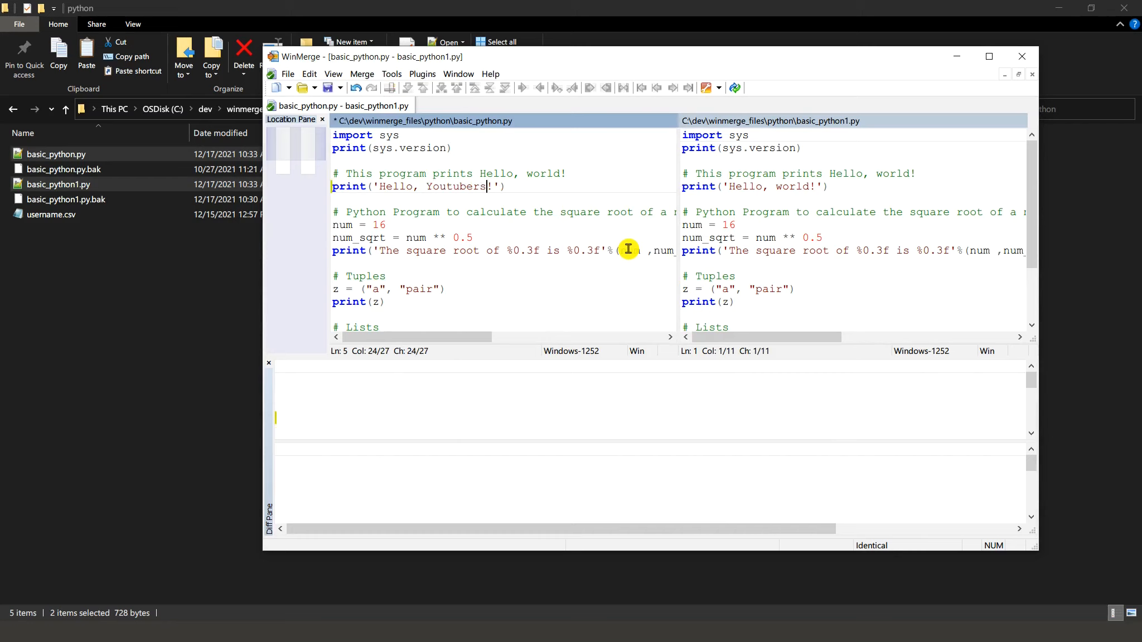
click(329, 89)
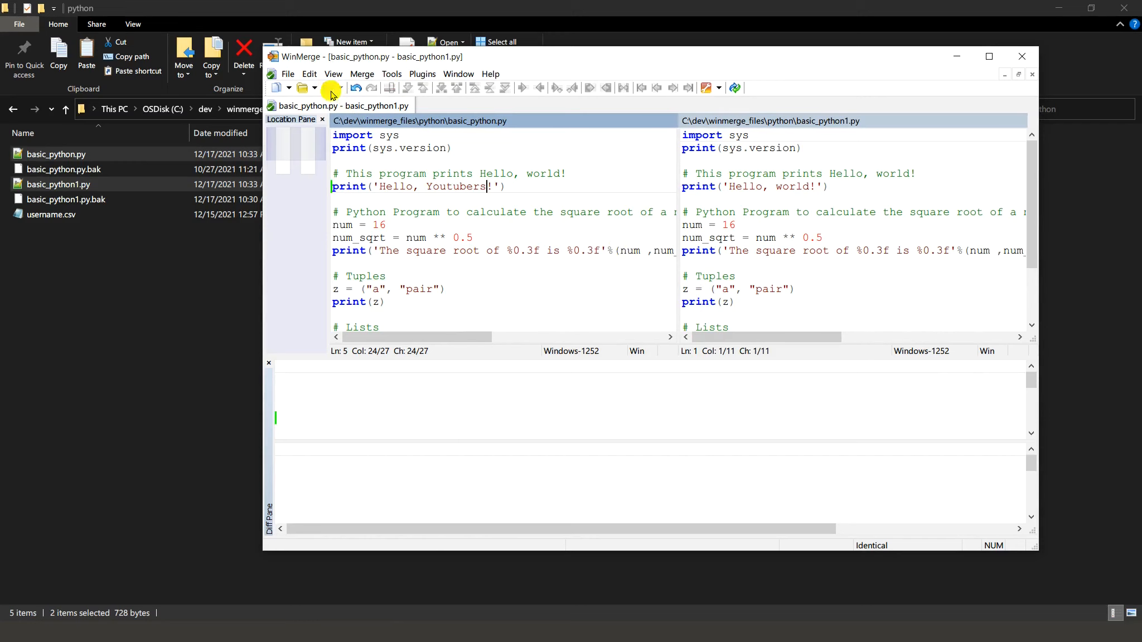
click(738, 91)
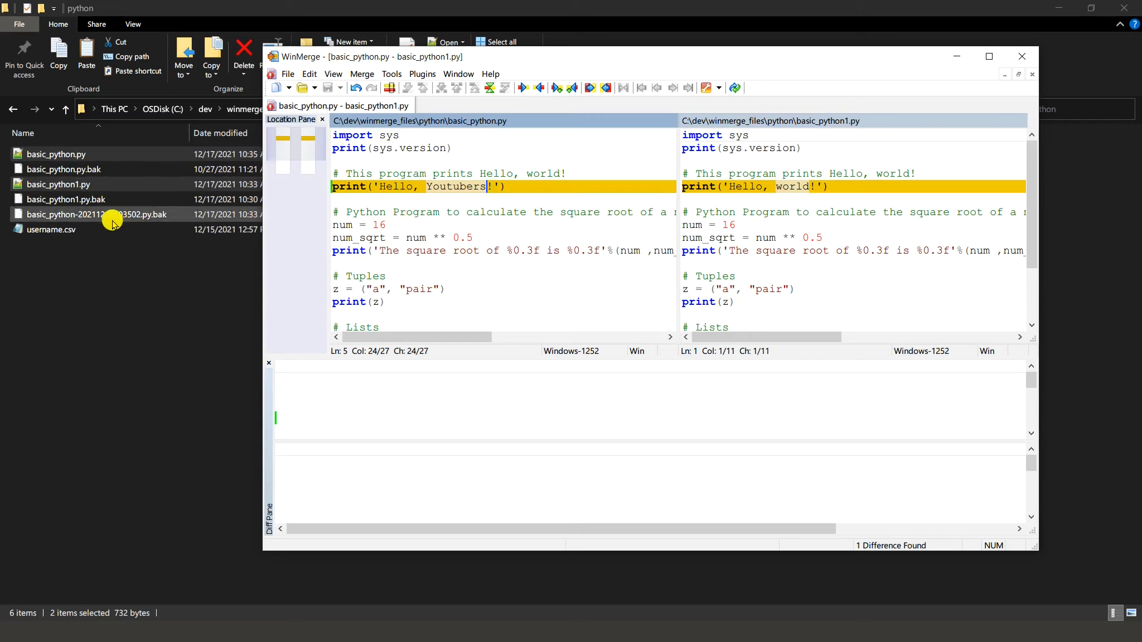
Step: Review the Backup Files options again and leave them without making changes
click(309, 74)
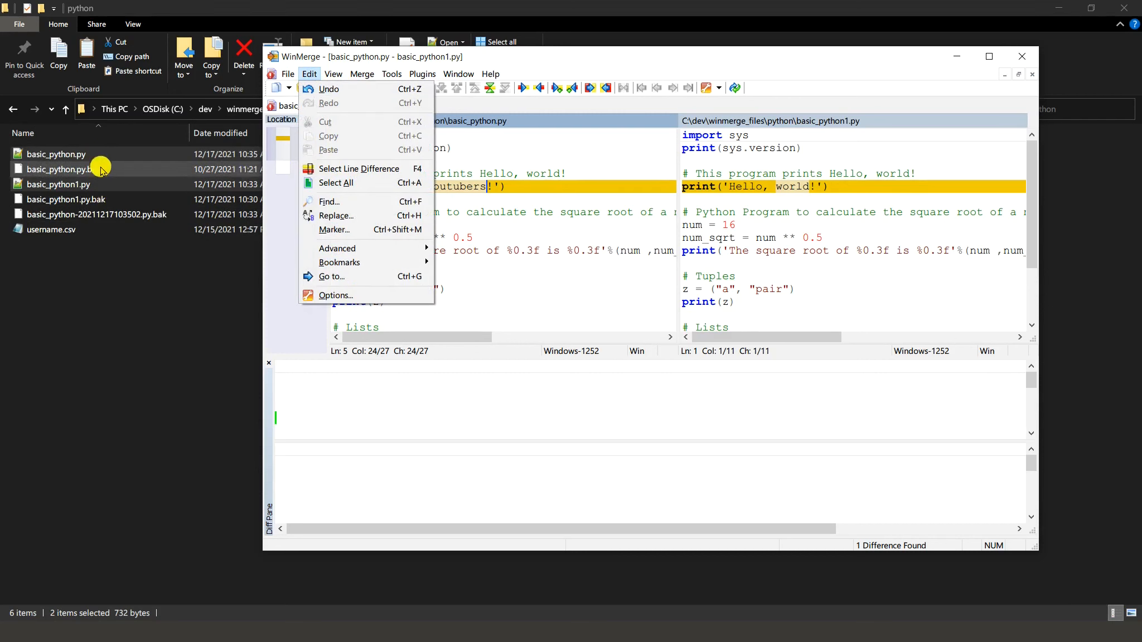
click(350, 297)
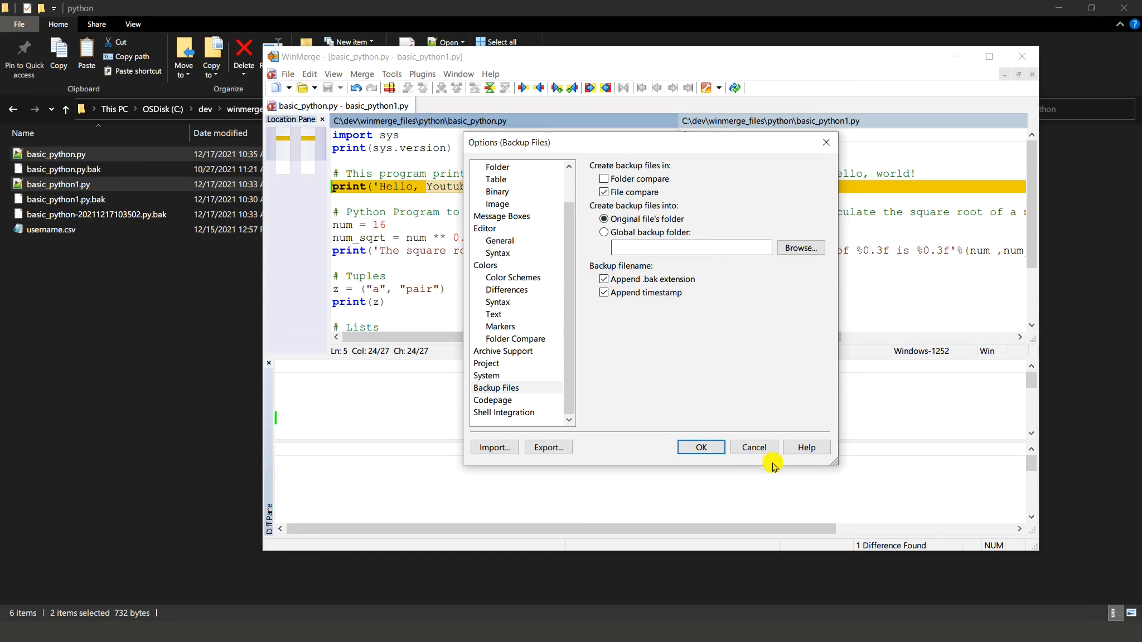
click(759, 449)
Step: Switch to File Explorer and delete basic_python.py.bak, basic_python1.py.bak and basic_python-20211217103502.py.bak from the python folder
click(111, 199)
ctrl+click(108, 173)
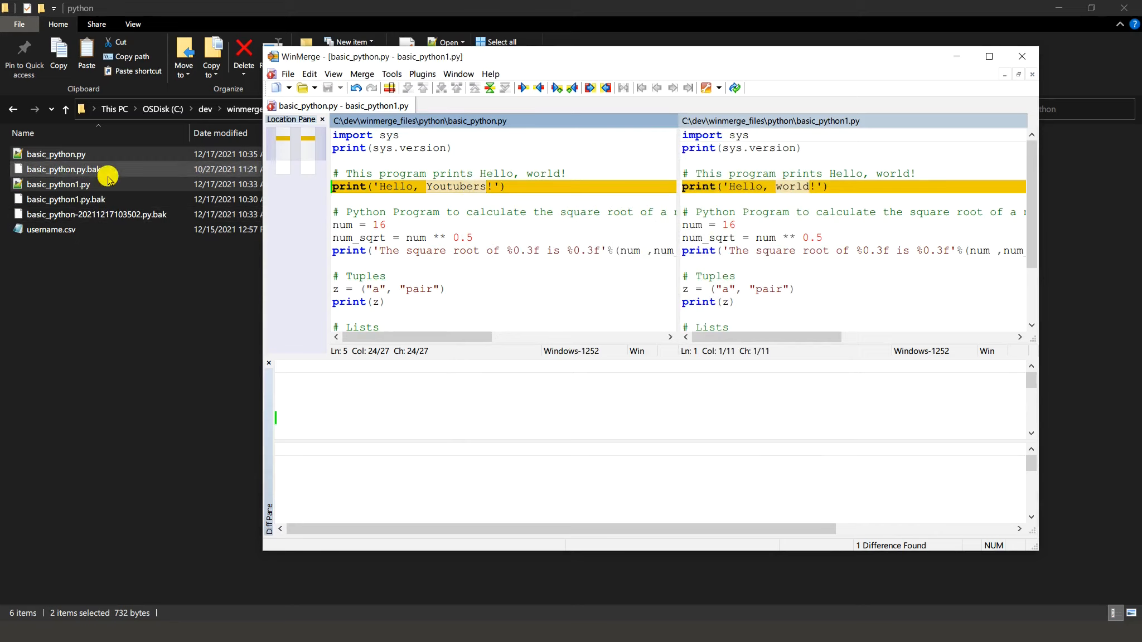
ctrl+click(120, 215)
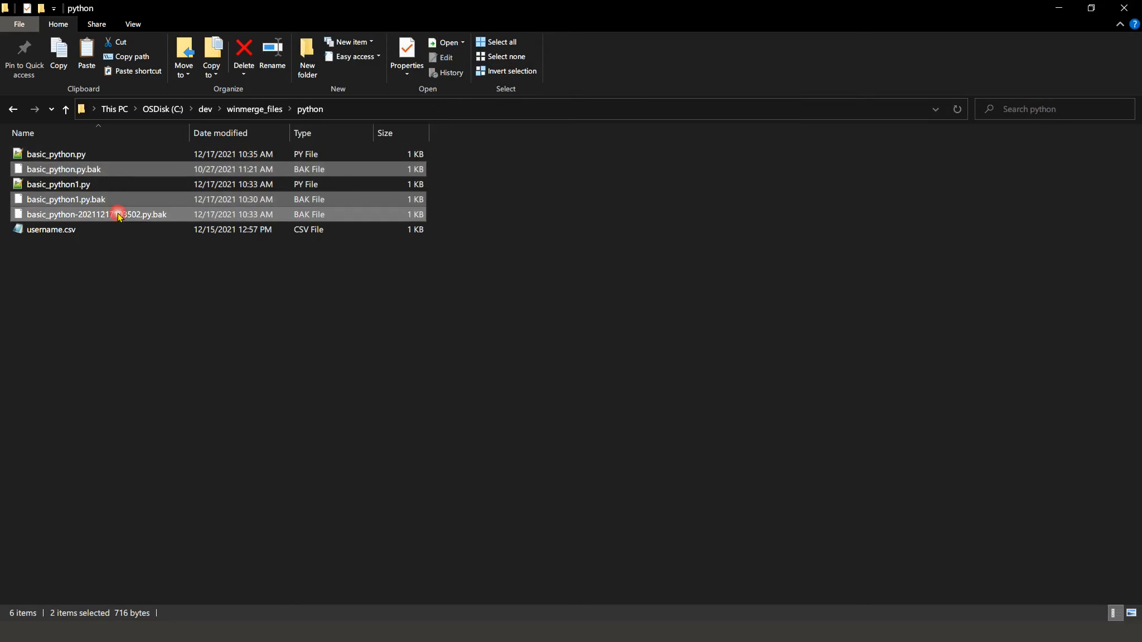
key(Delete)
key(Return)
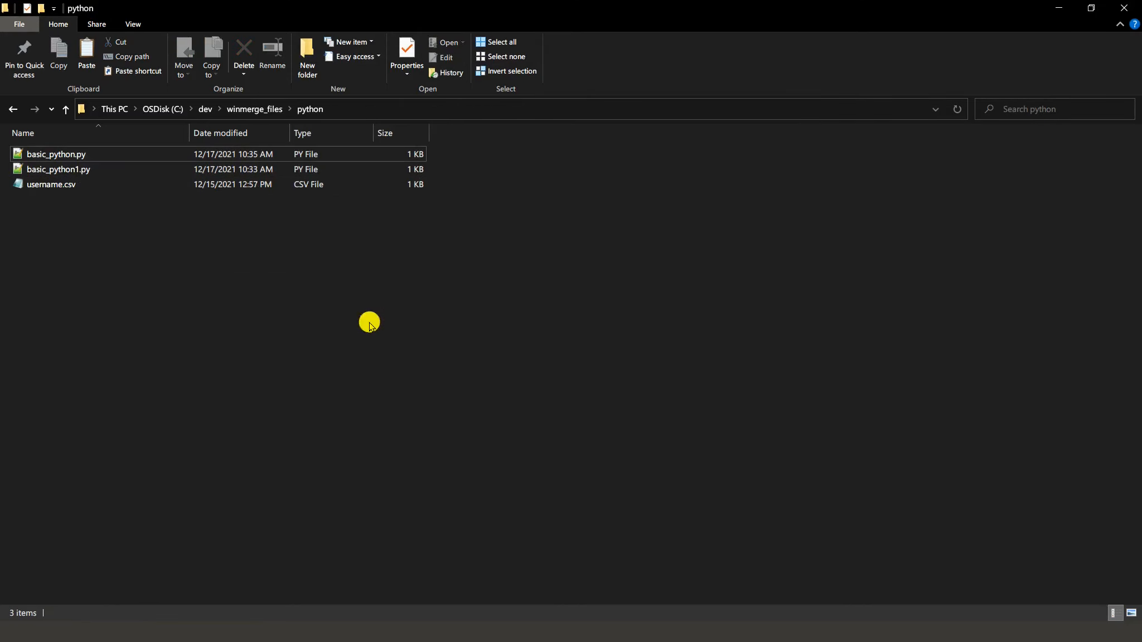
Step: Switch to the Winmerge mind map, look at its Comparison & Merging topic, and return to WinMerge
key(alt+Tab)
key(alt+Tab)
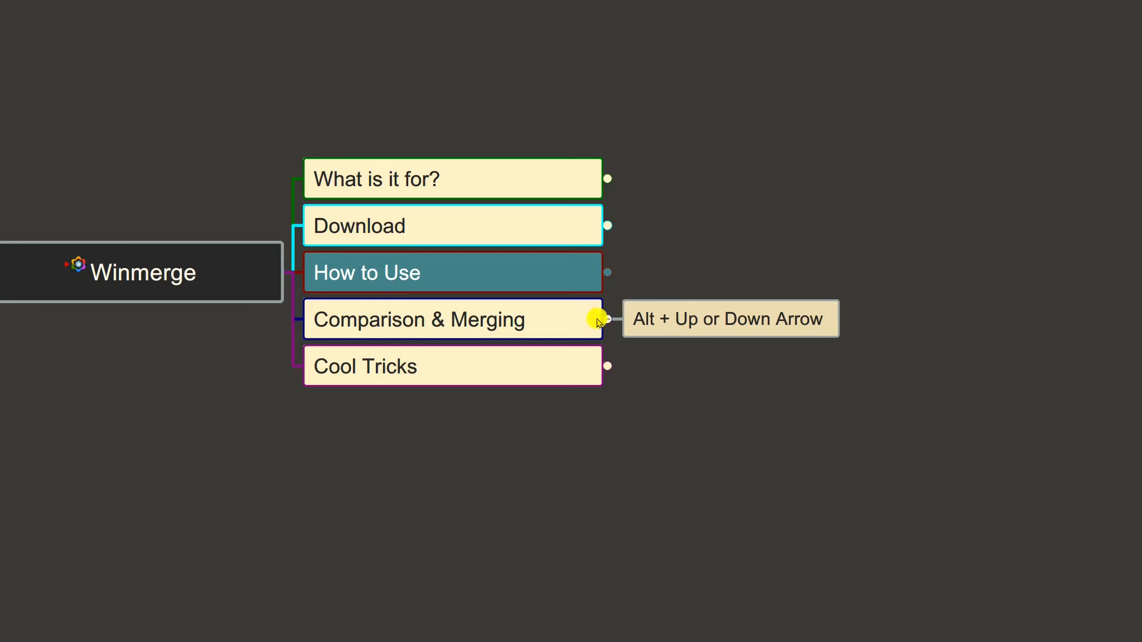
drag(543, 477, 569, 439)
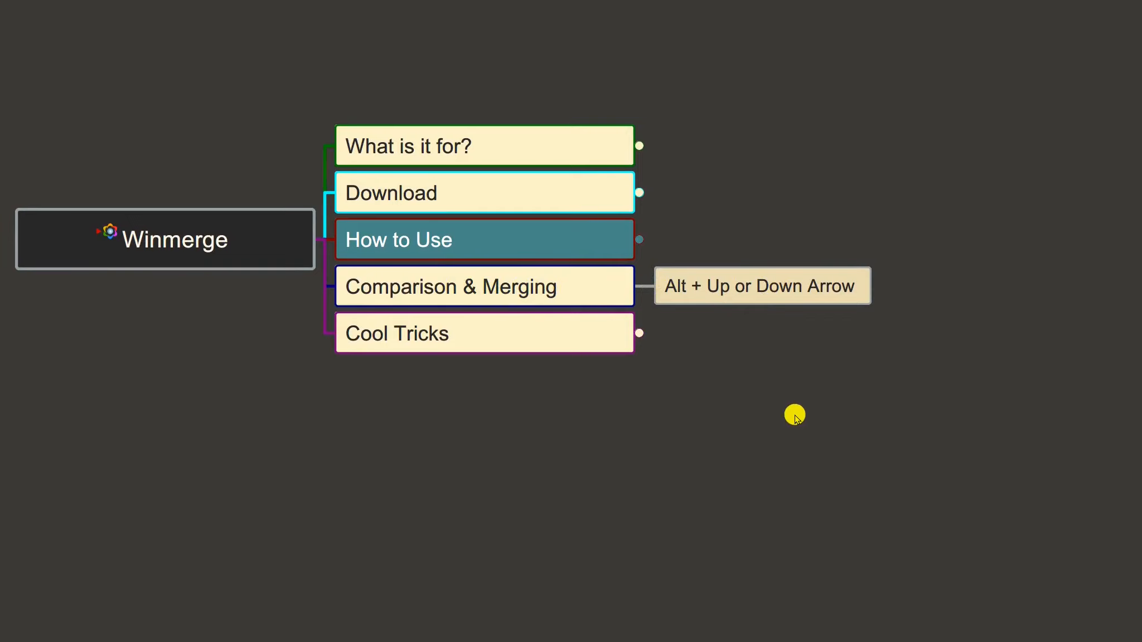
key(alt+Tab)
key(alt+Tab)
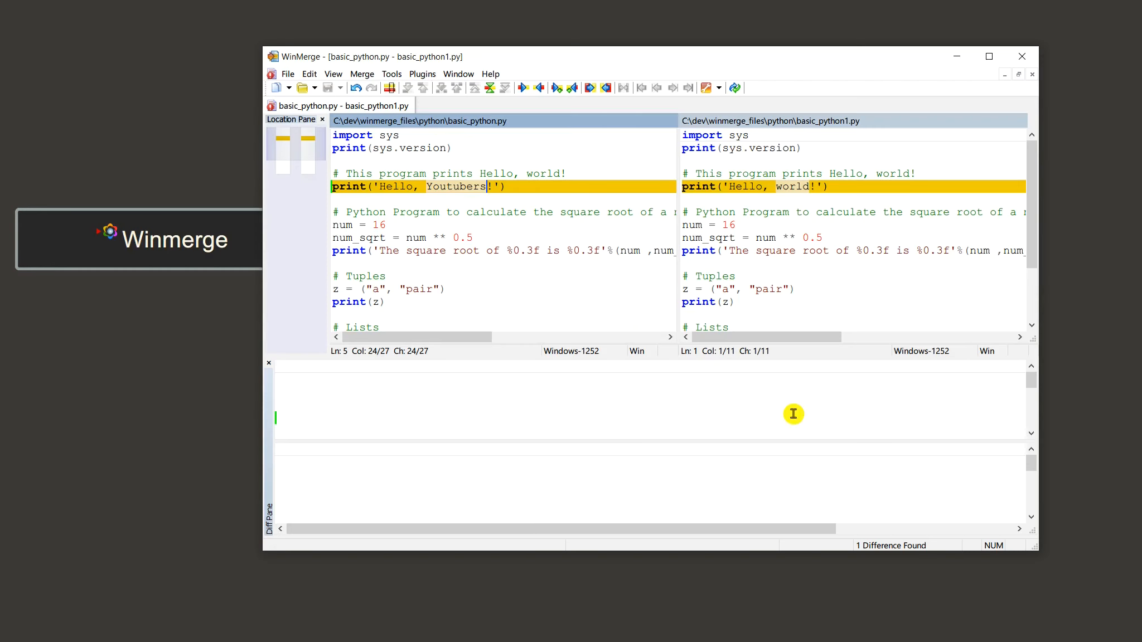
Step: Close the Python comparison and choose Example.java from the winmerge_files java folder as the first file of a new comparison
click(408, 105)
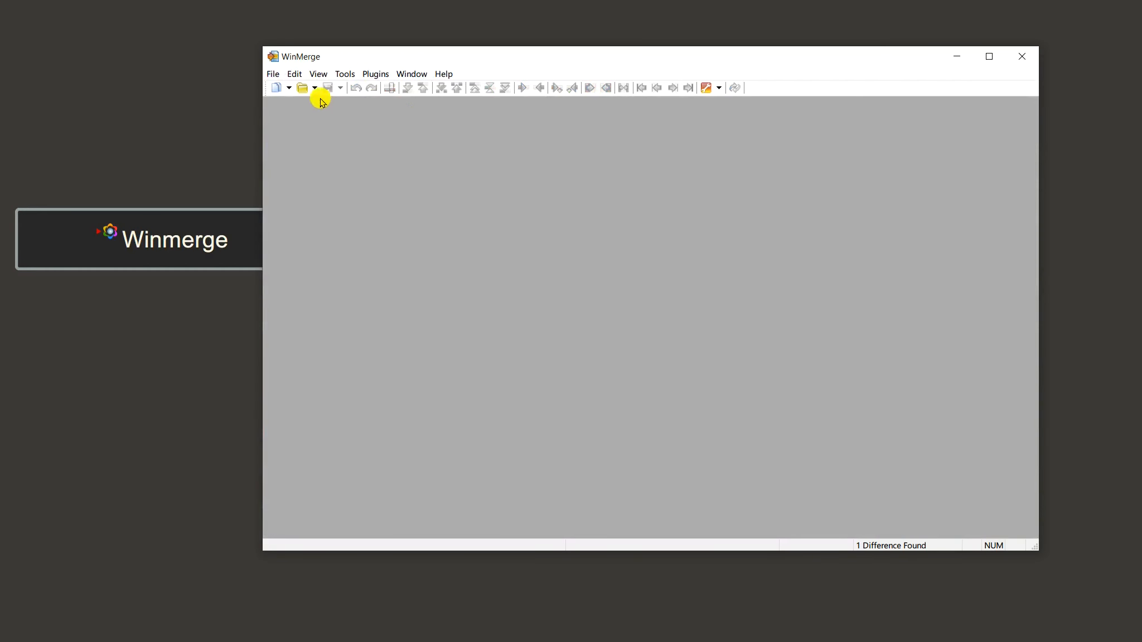
click(302, 88)
click(897, 264)
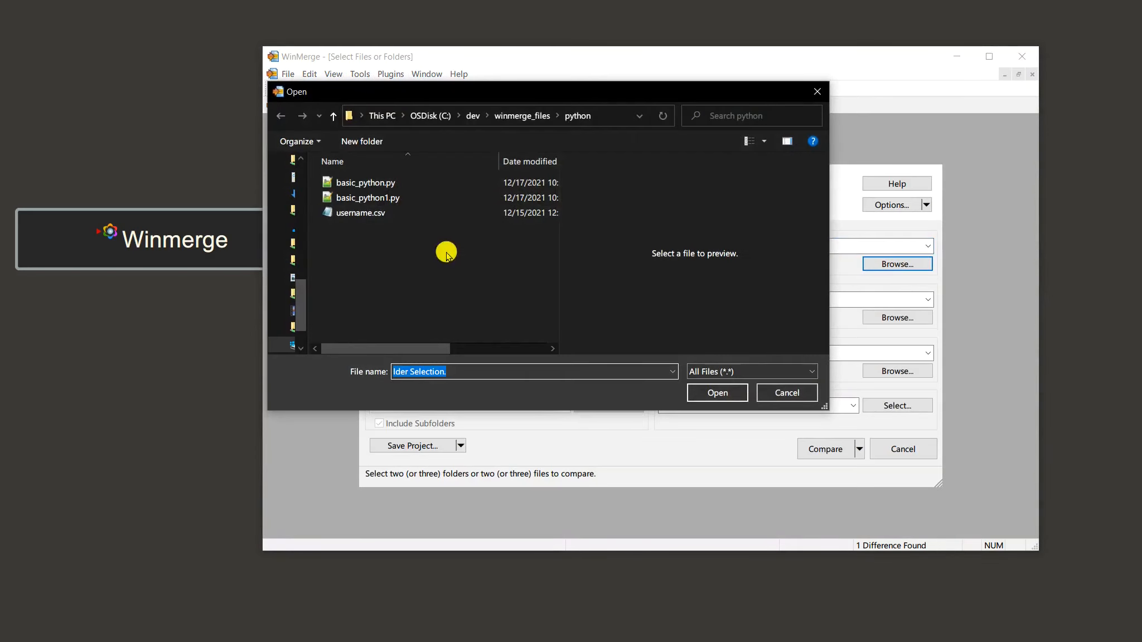
click(522, 116)
double_click(364, 204)
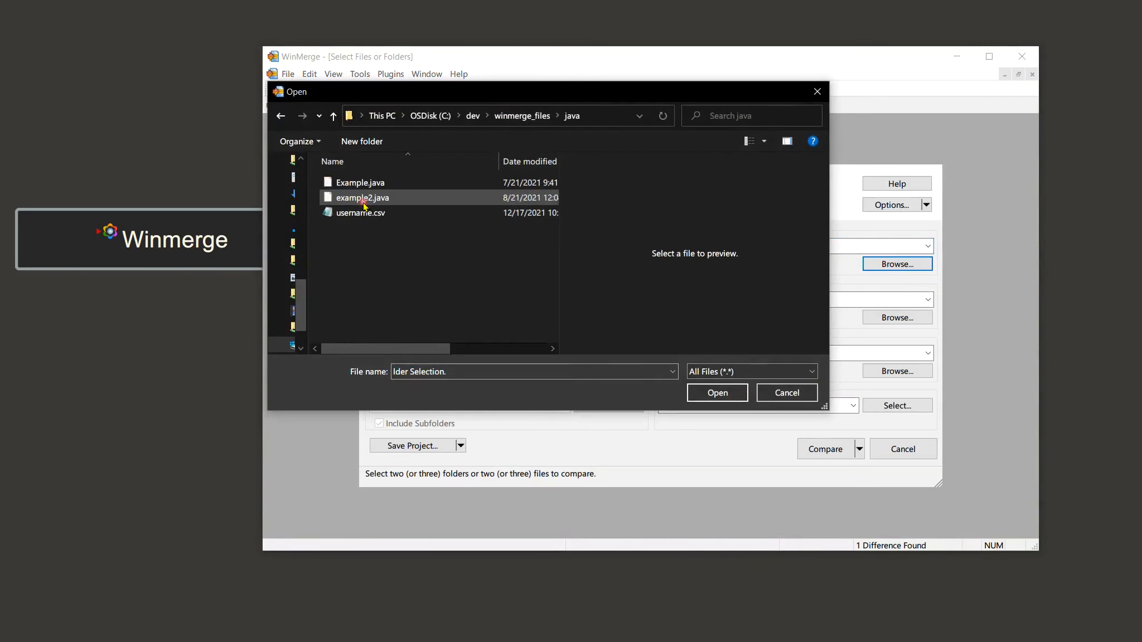
click(369, 184)
click(692, 391)
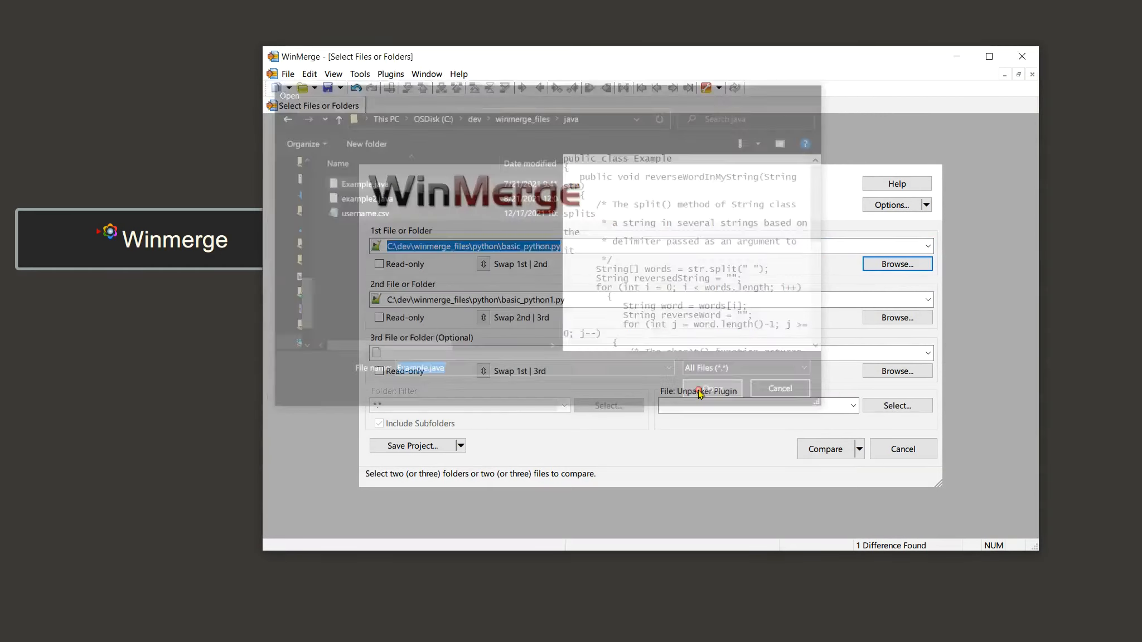
Step: Choose example2.java from the java folder as the second file and run the comparison
click(899, 317)
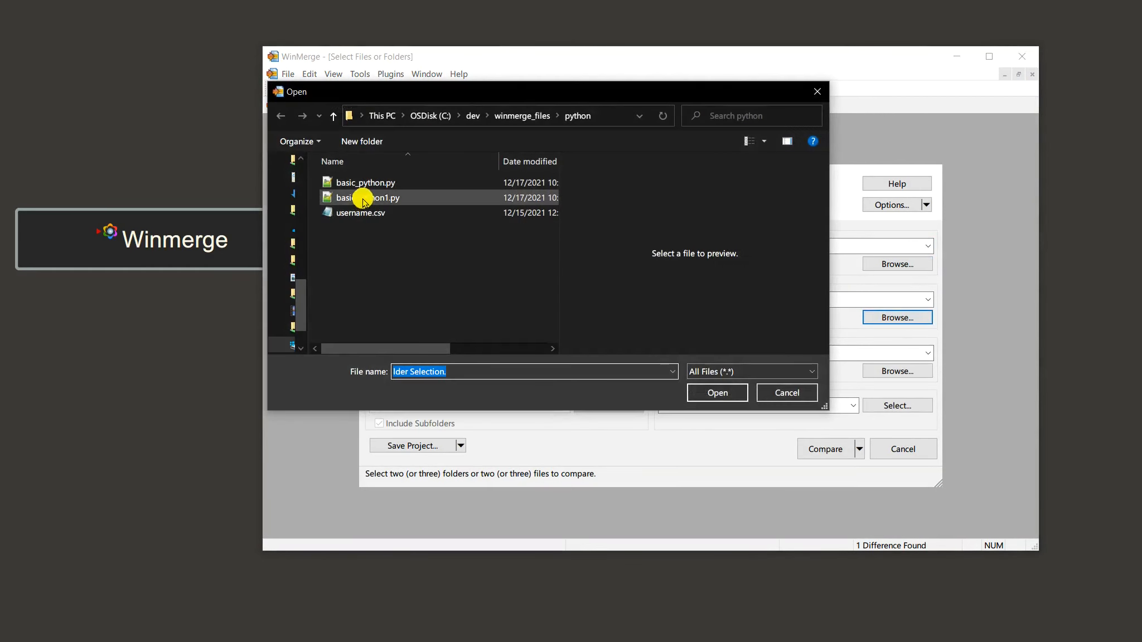
click(519, 115)
double_click(368, 198)
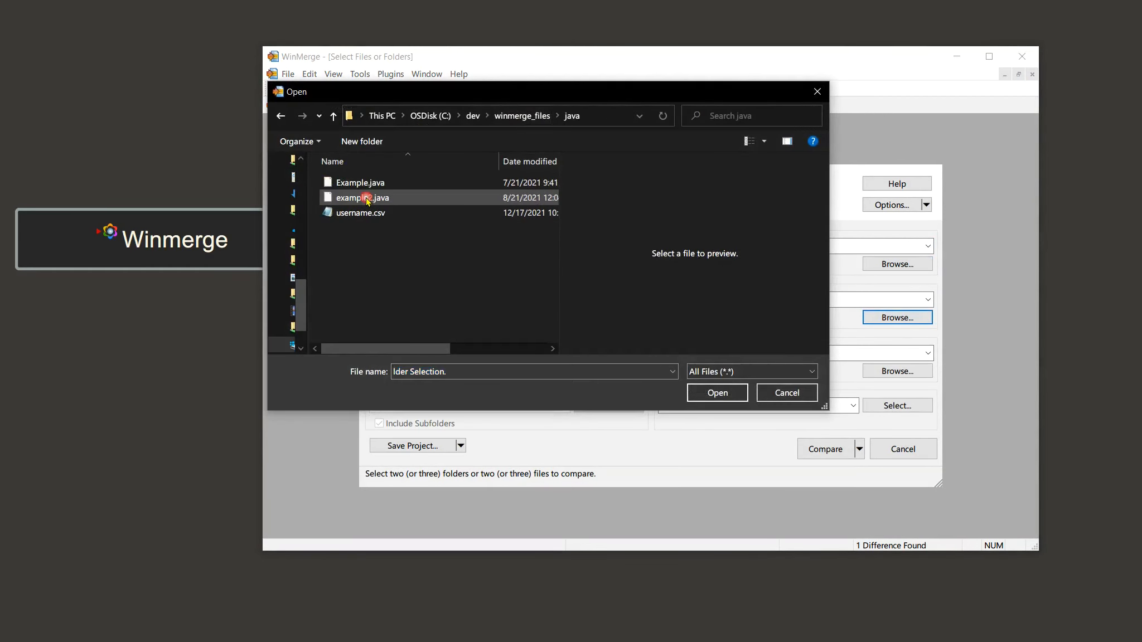
click(368, 197)
click(718, 393)
click(821, 452)
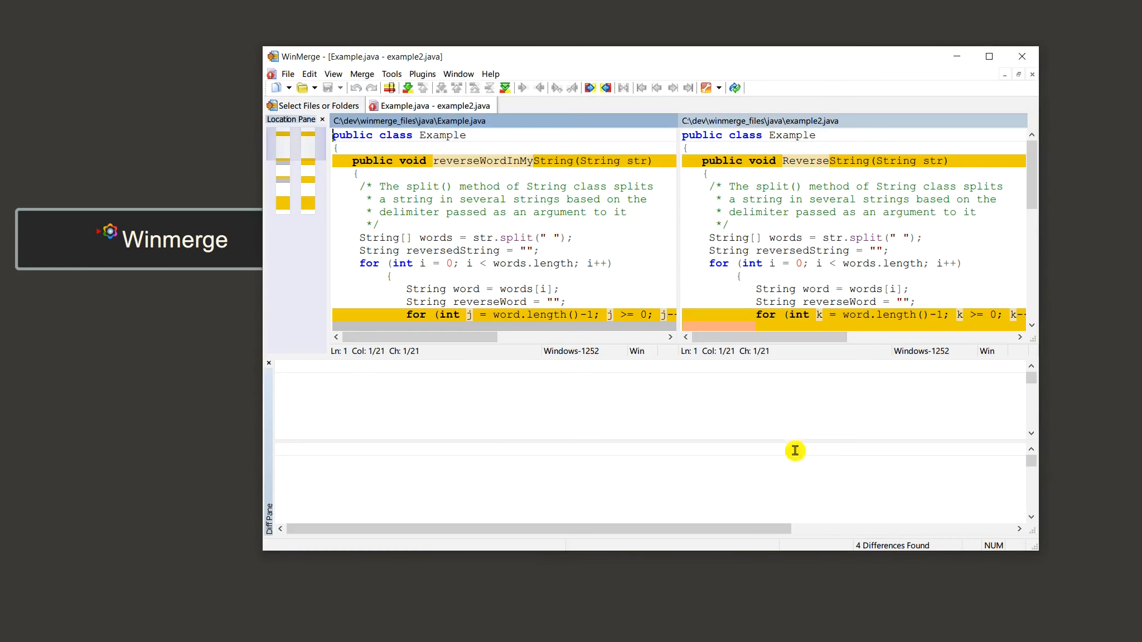
Step: Maximize the WinMerge window and go to the first difference between Example.java and example2.java
double_click(653, 58)
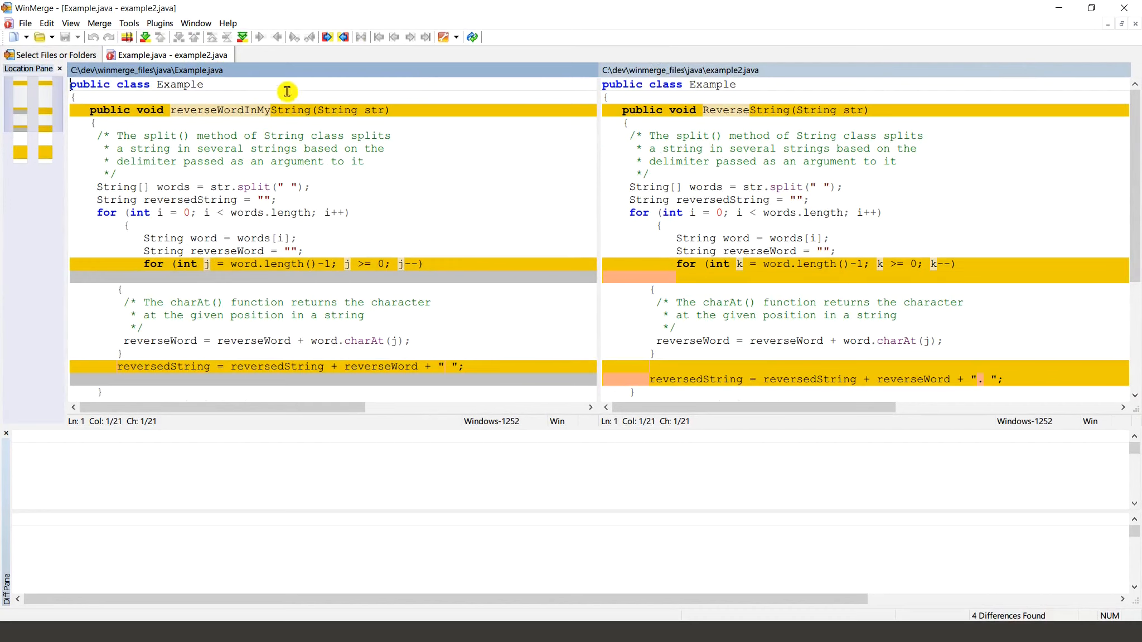
drag(225, 71, 184, 70)
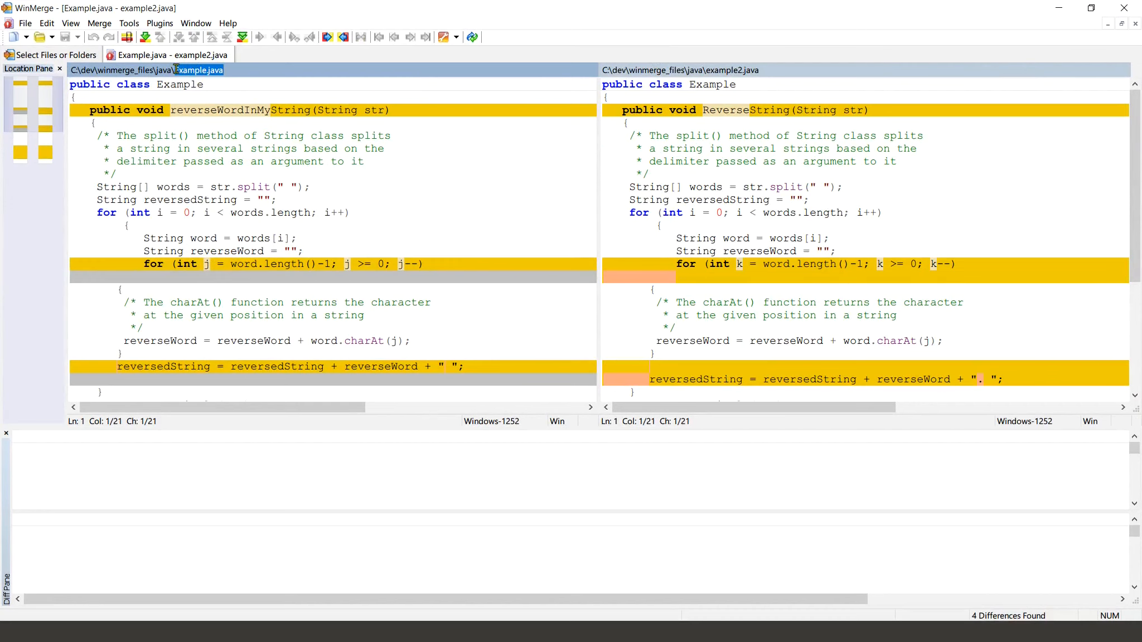
click(760, 70)
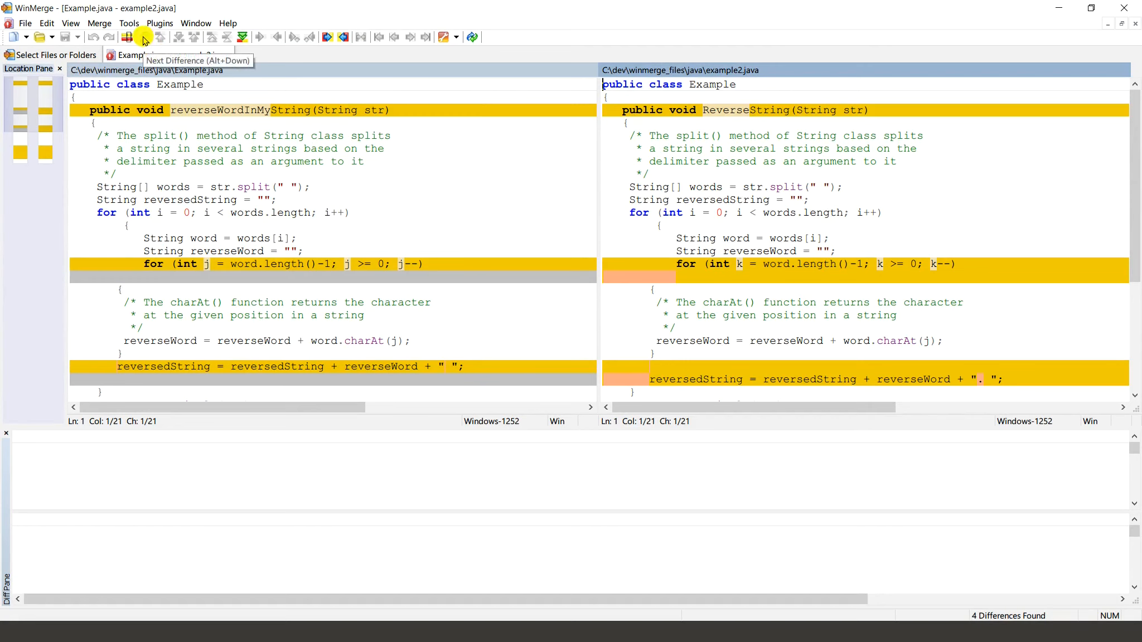
click(455, 87)
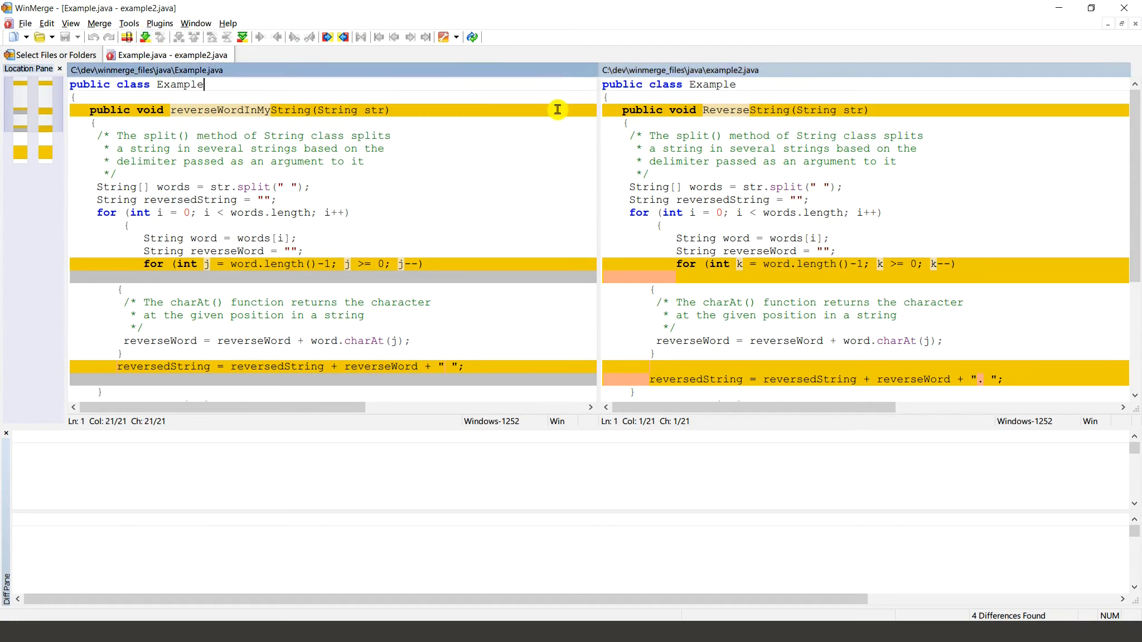
key(alt+Down)
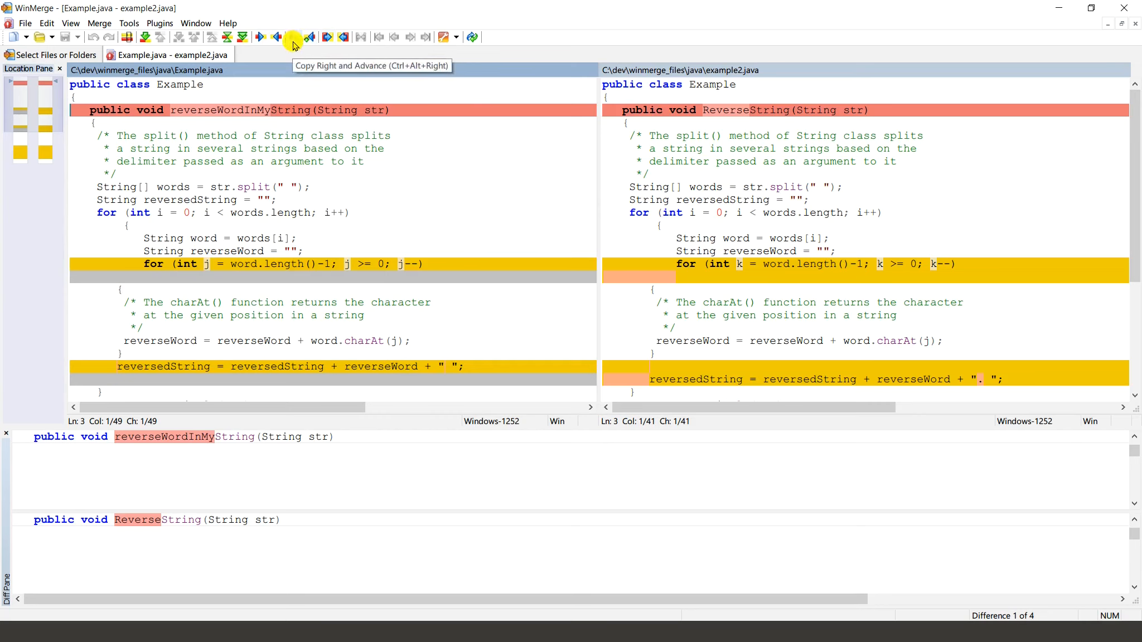
Step: Copy the first three differences from Example.java into example2.java one by one, advancing to the next difference after each copy
click(337, 112)
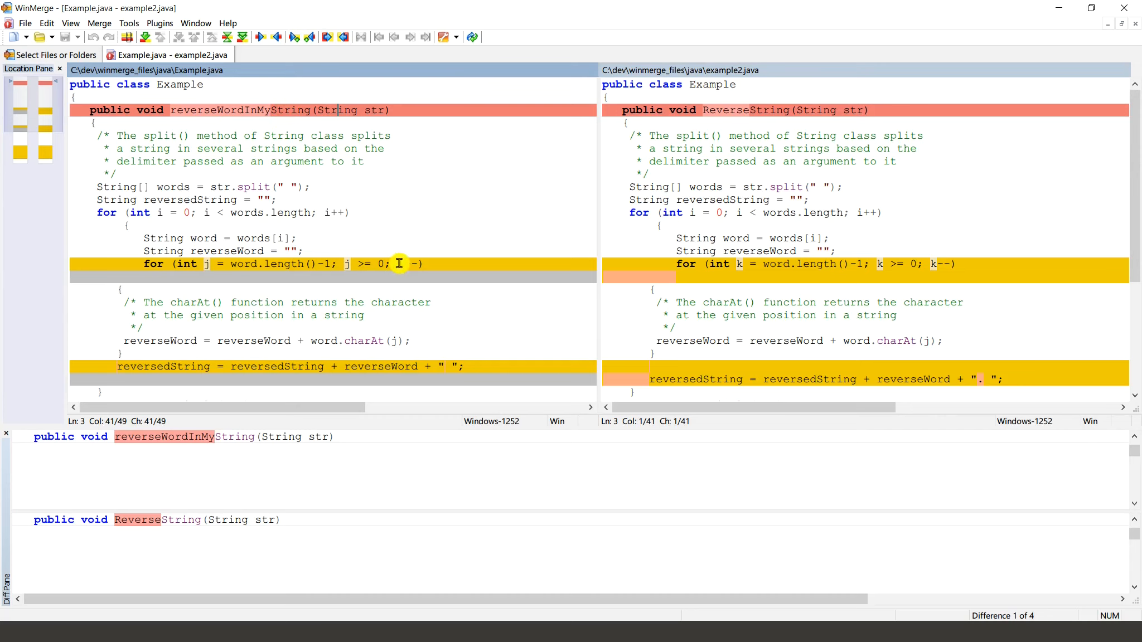
click(293, 37)
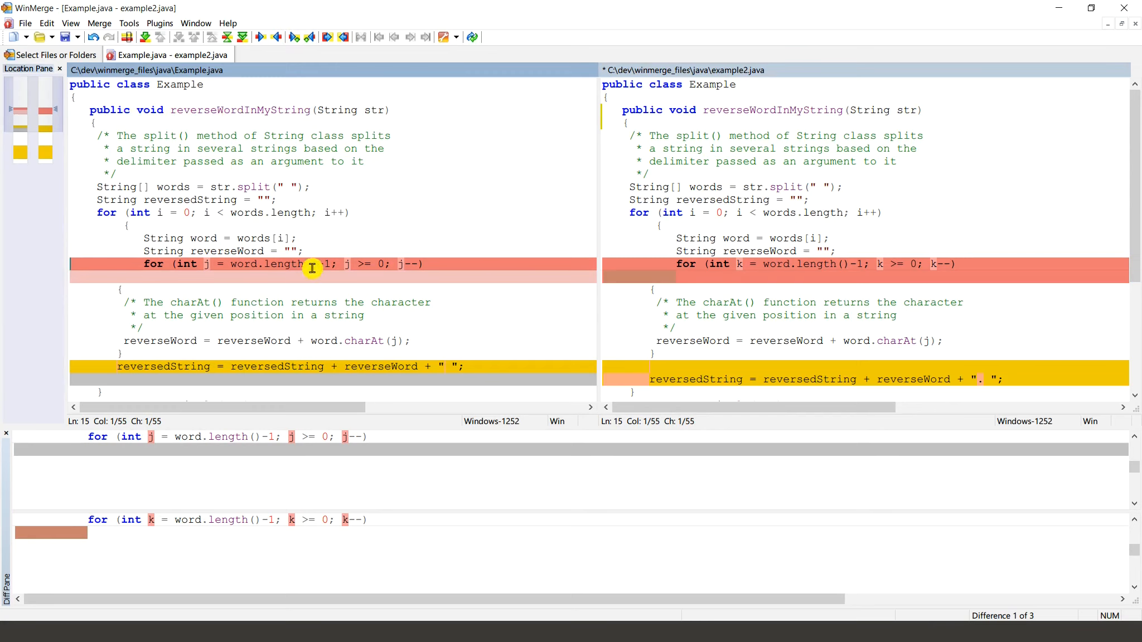
click(294, 38)
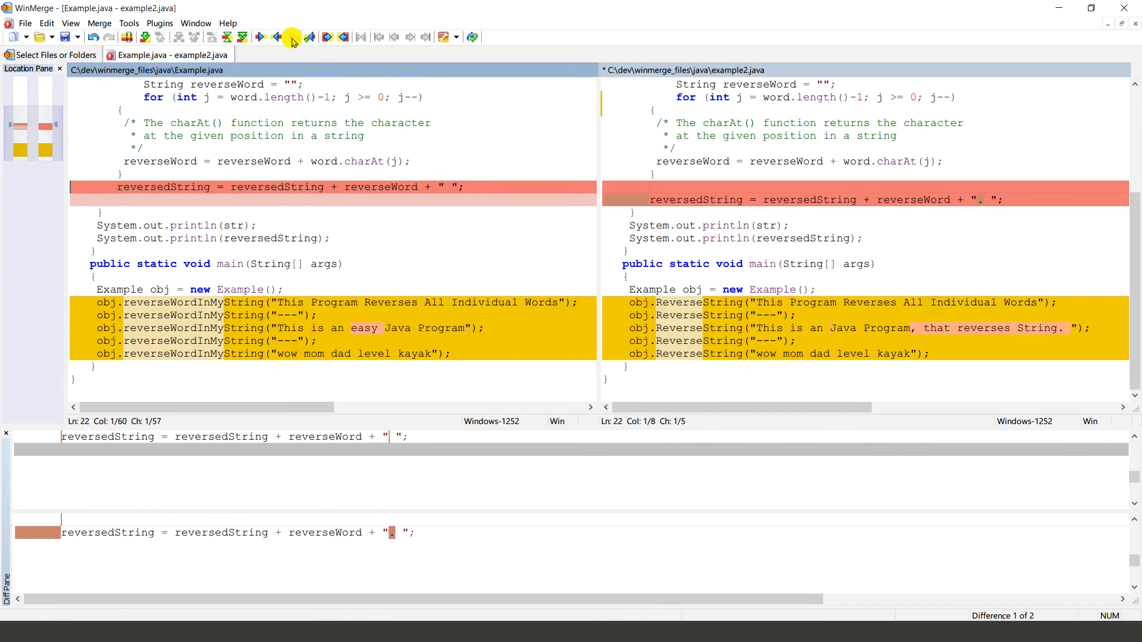
click(294, 39)
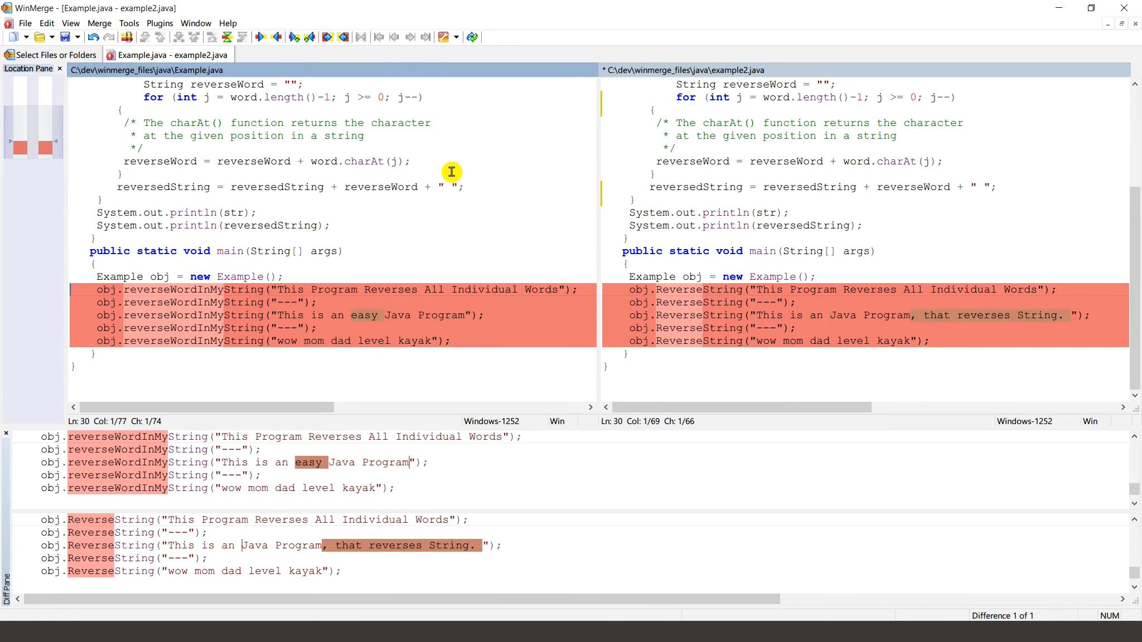
Step: Undo the last two difference copies in example2.java
click(493, 170)
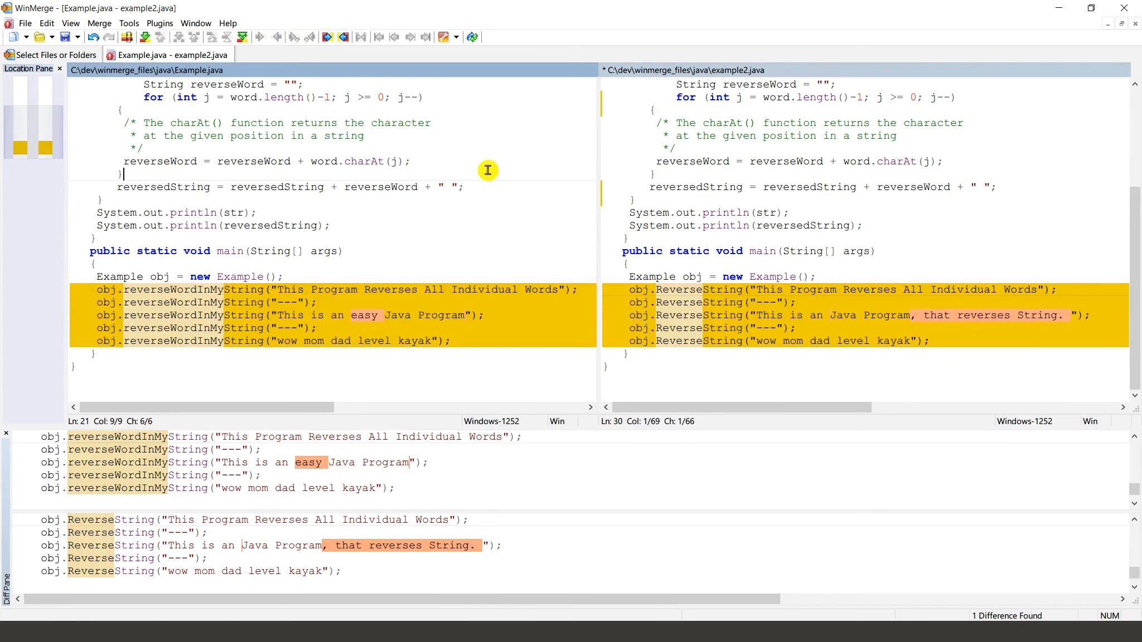
key(ctrl+z)
key(ctrl+z)
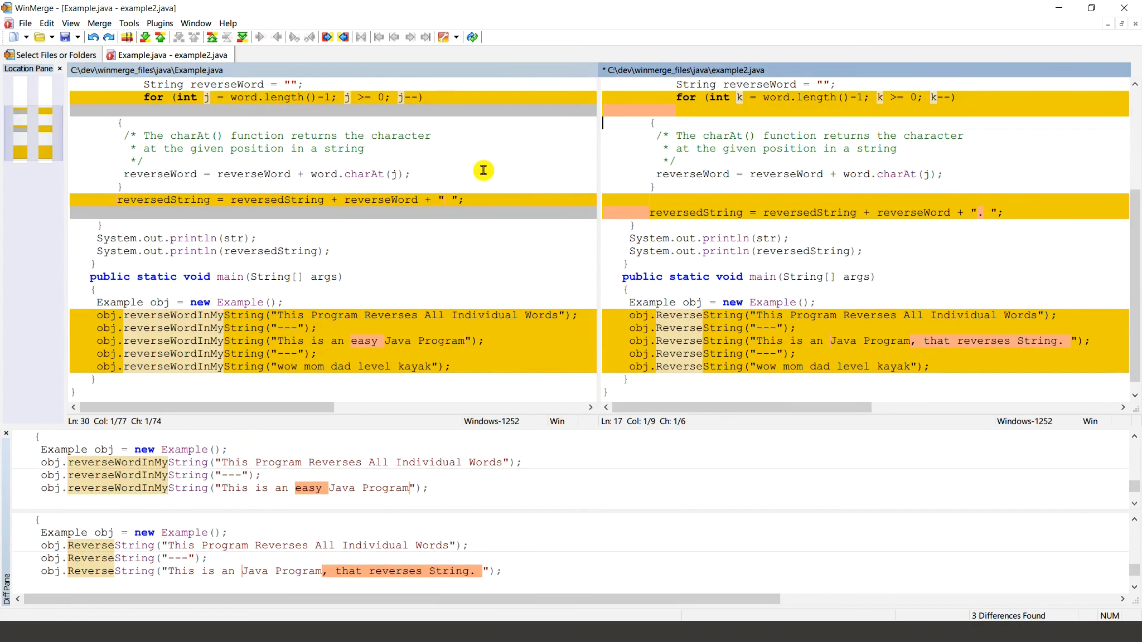
scroll(482, 171, up, 5)
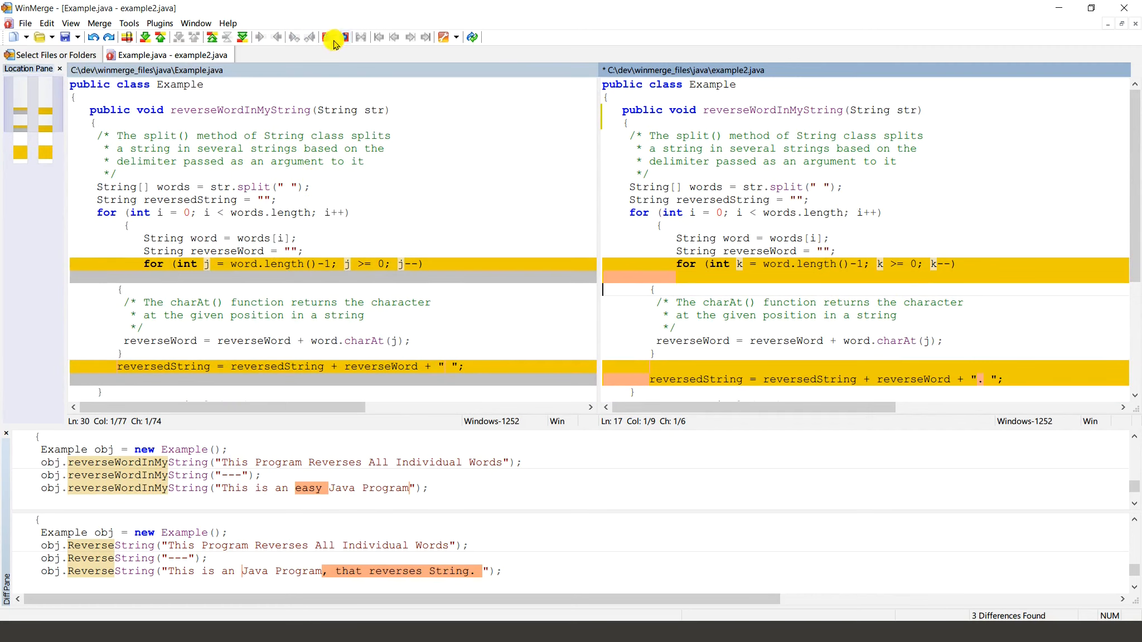
Step: Try to copy all remaining differences at once from Example.java into example2.java and dismiss the resulting message
scroll(340, 223, down, 3)
scroll(346, 222, down, 2)
scroll(312, 224, up, 5)
click(328, 37)
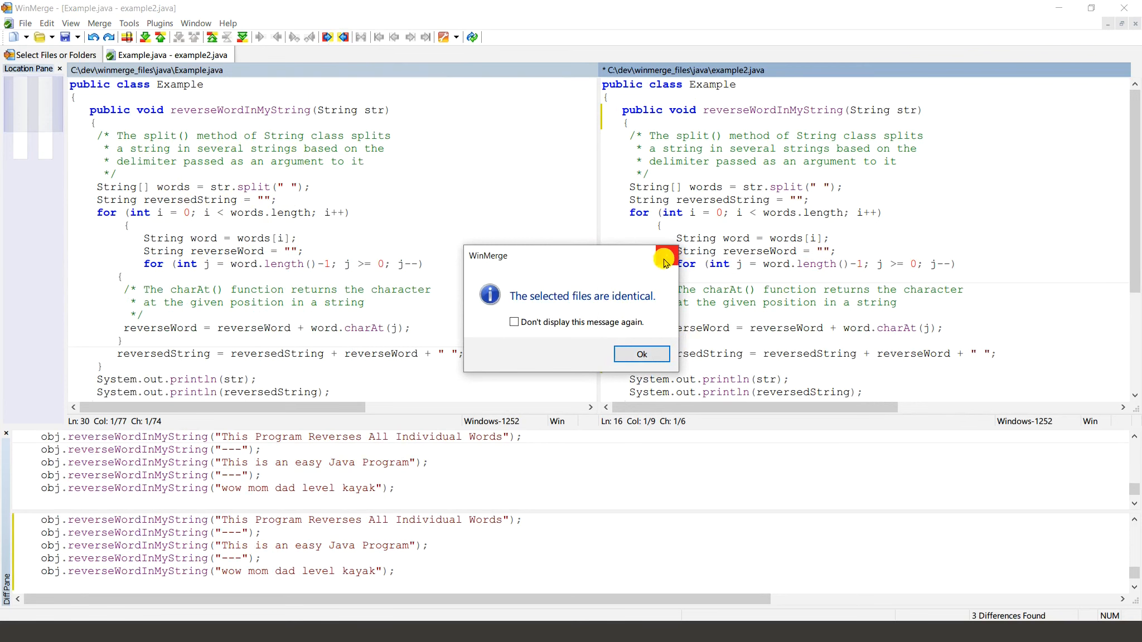
click(660, 355)
click(485, 203)
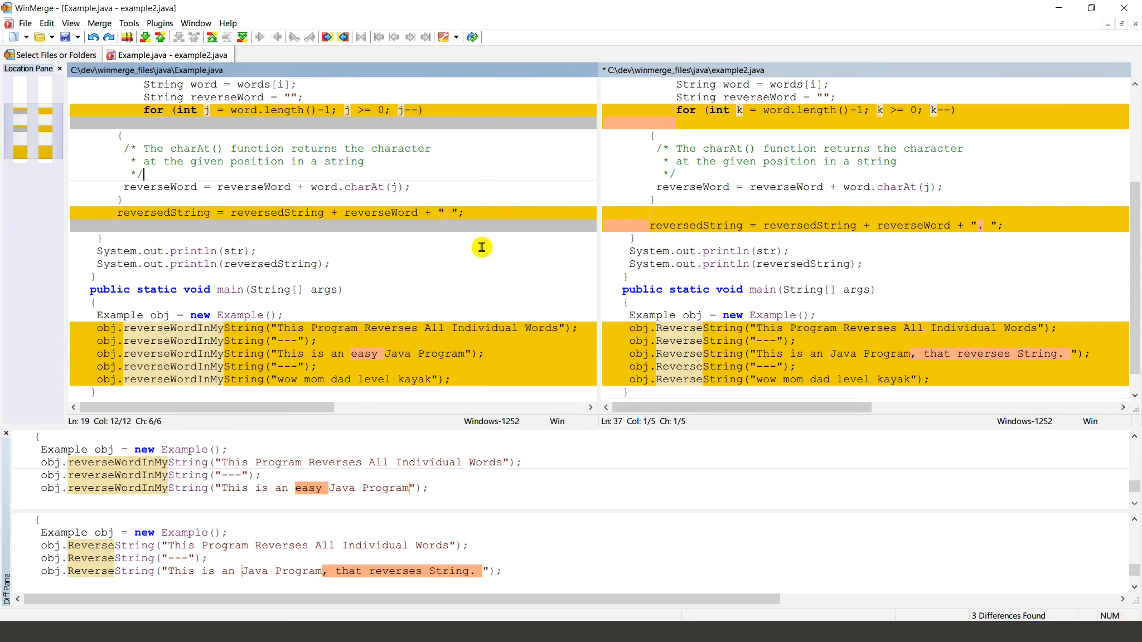
Step: Close the Java comparison and discard all changes to the modified file
click(1134, 10)
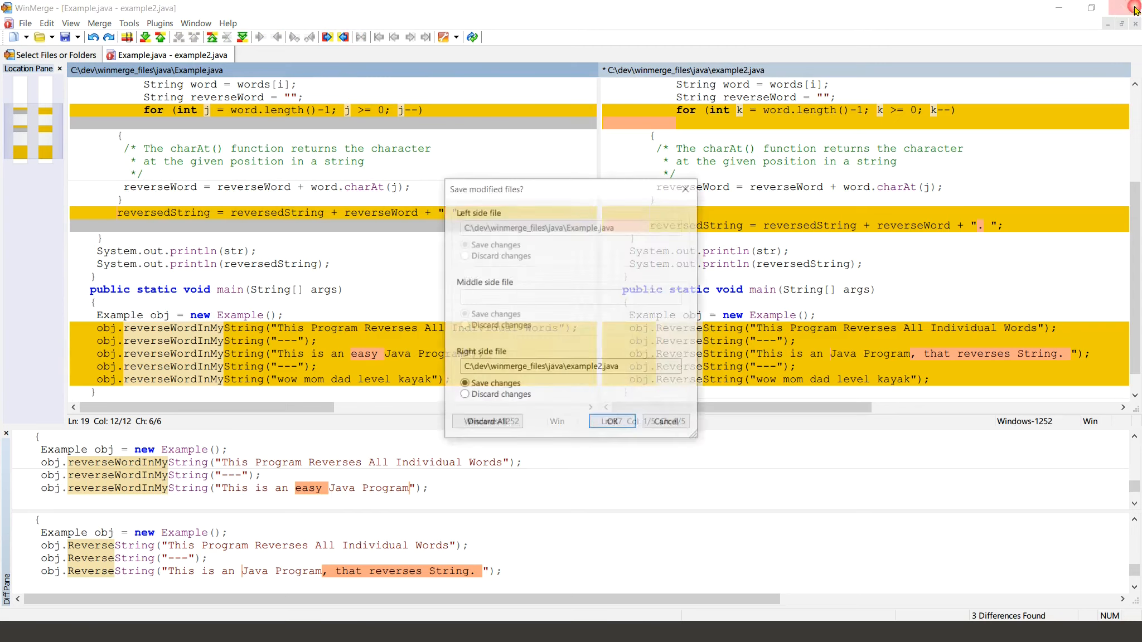
drag(488, 187, 446, 175)
click(459, 411)
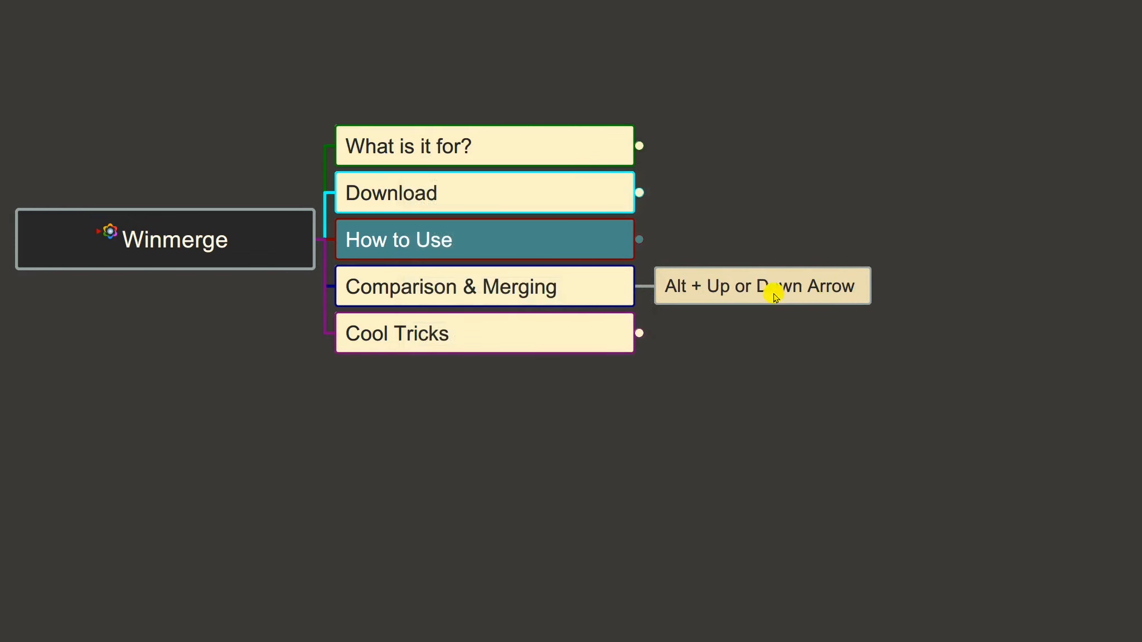
Step: Look at the Cool Tricks topic in the Winmerge mind map and switch back to WinMerge
click(641, 334)
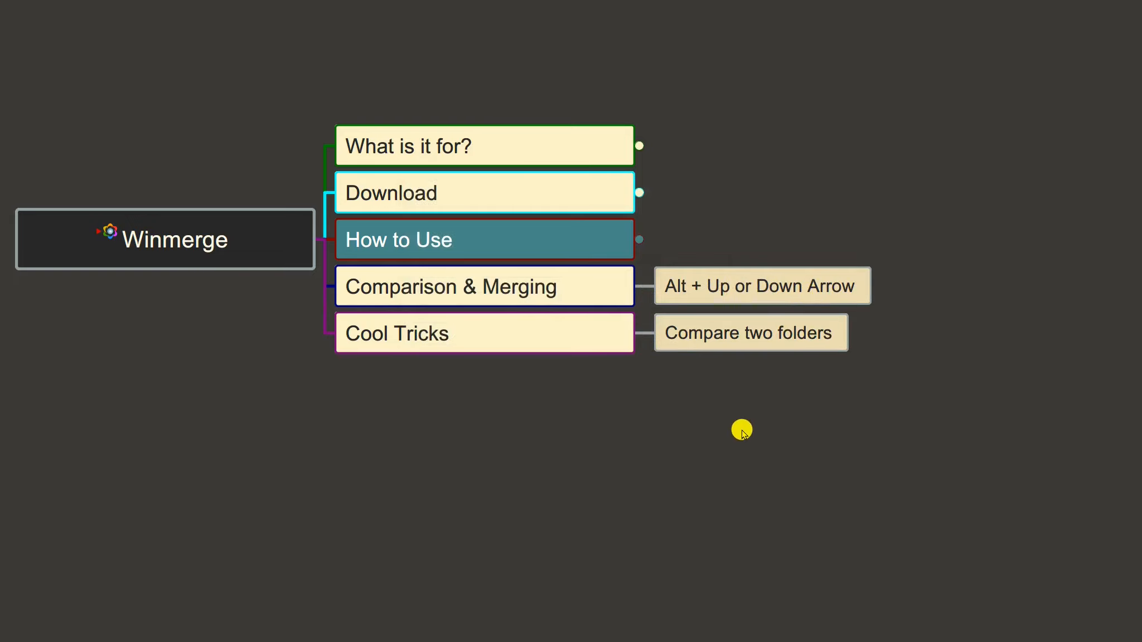
key(alt+Tab)
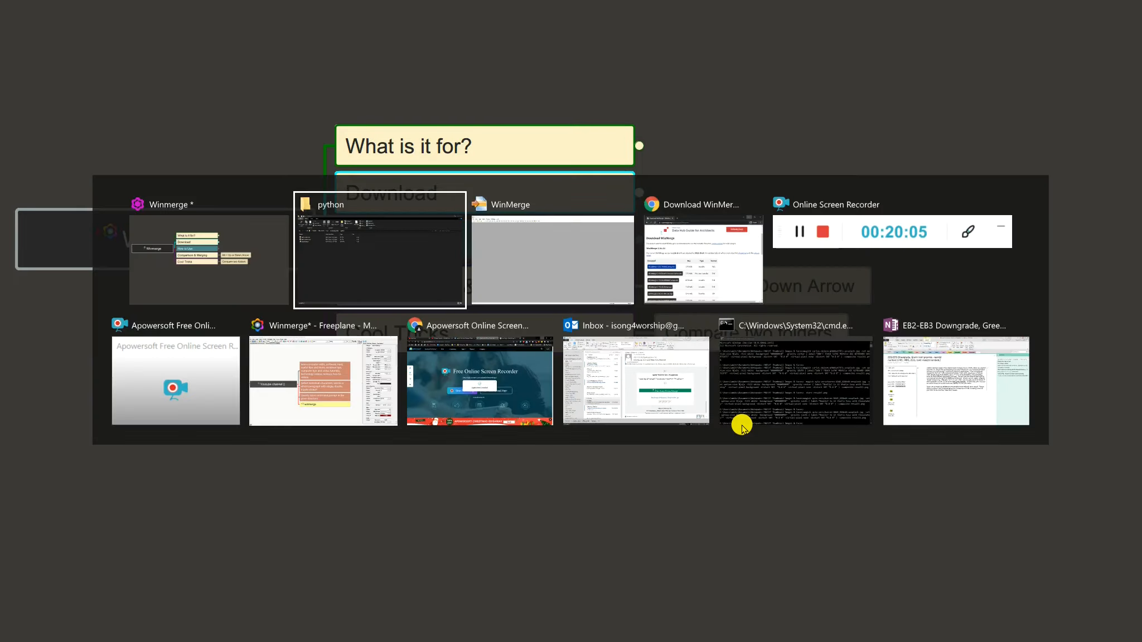
key(alt+Tab)
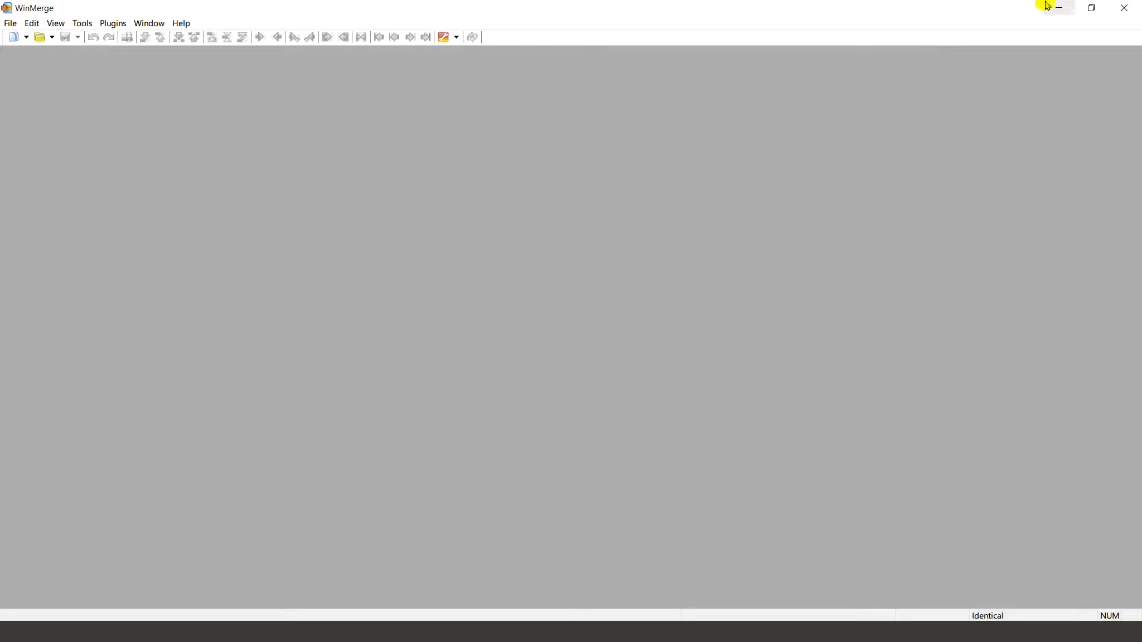
Step: Close WinMerge and switch to the python folder in File Explorer
click(1114, 6)
key(alt+Tab)
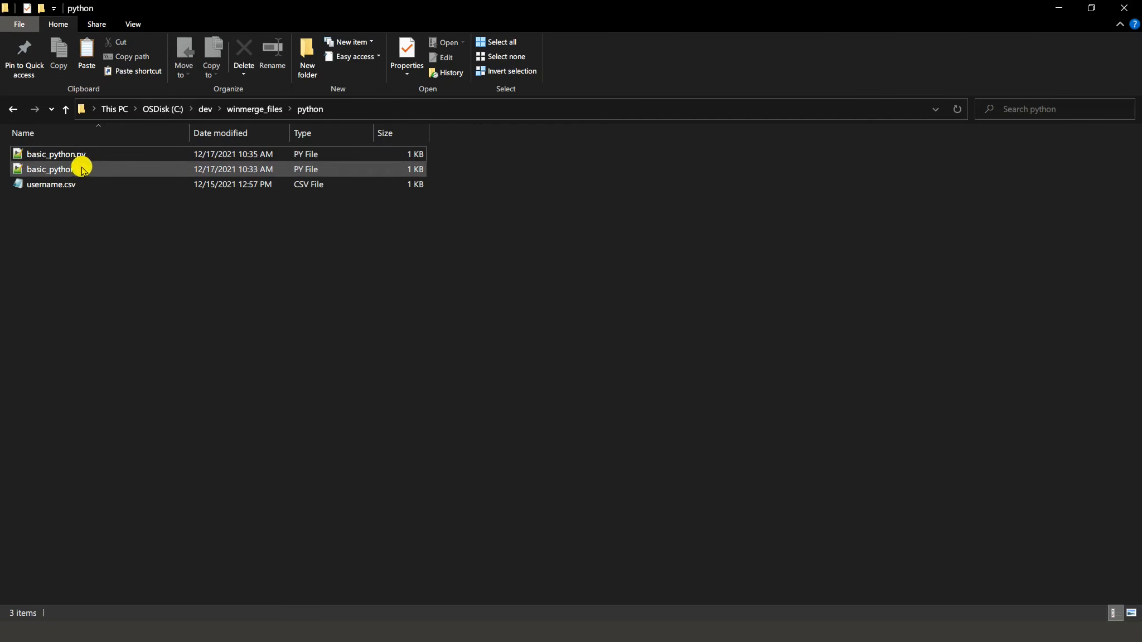
Step: Select basic_python.py and basic_python1.py together and look at the actions offered for them
click(65, 170)
ctrl+click(62, 156)
right_click(62, 157)
click(143, 294)
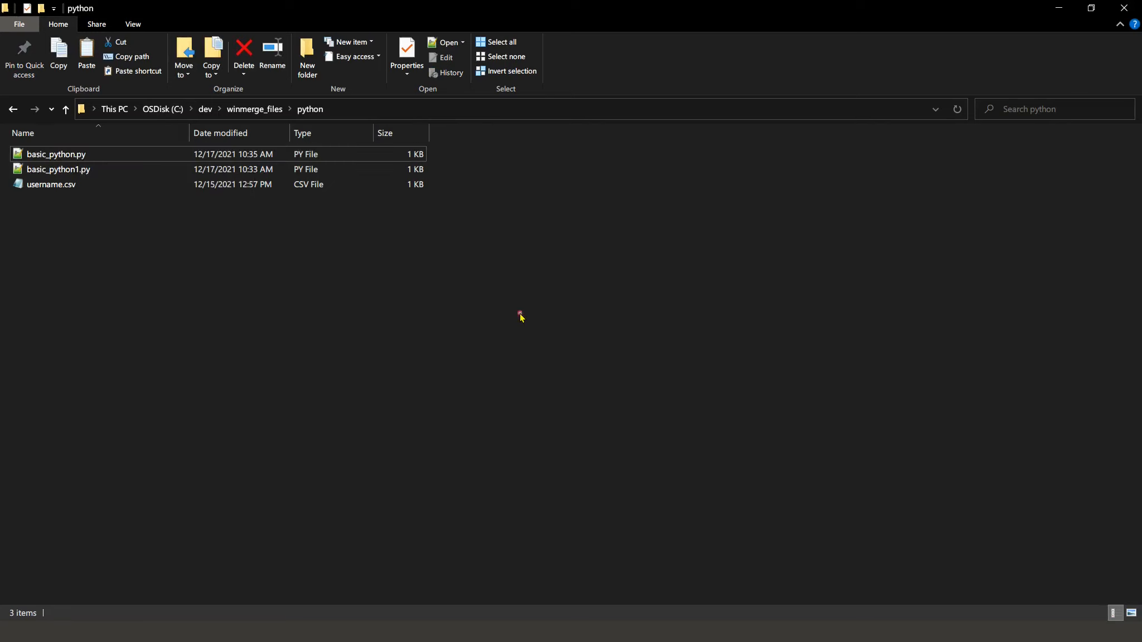
Step: Look through the contents of the java and python folders and return to the winmerge_files folder
click(254, 112)
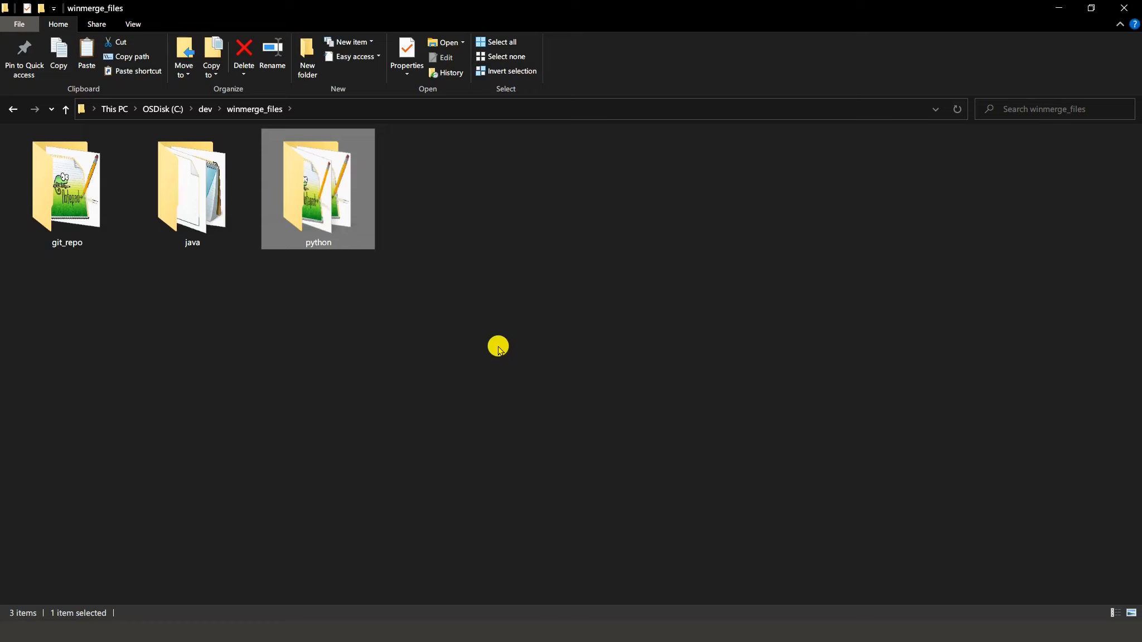
click(493, 347)
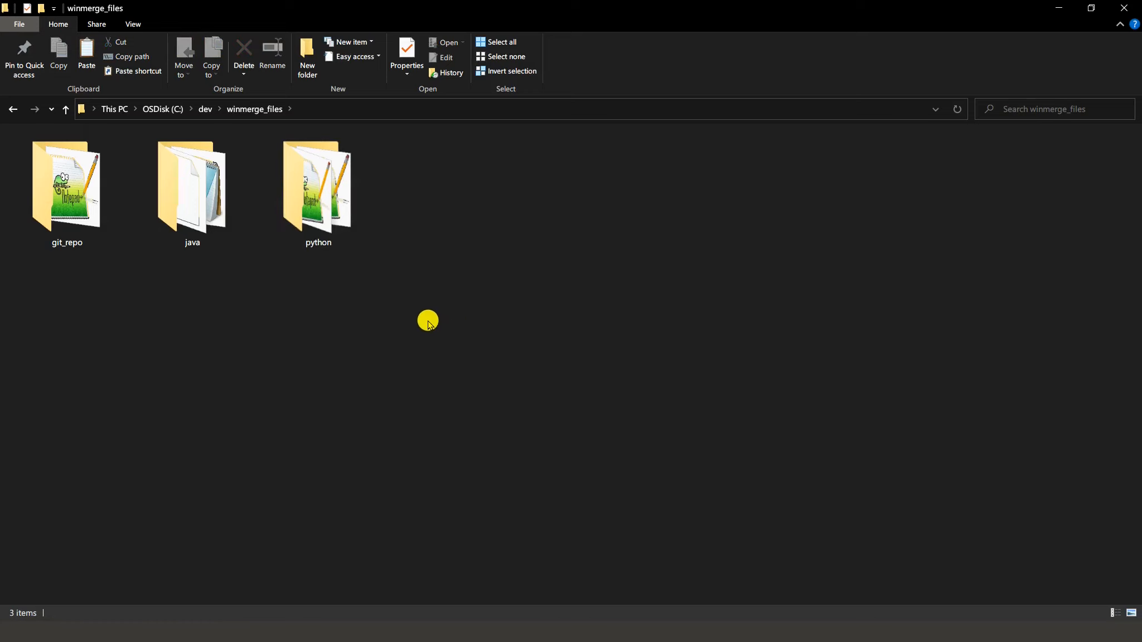
double_click(196, 204)
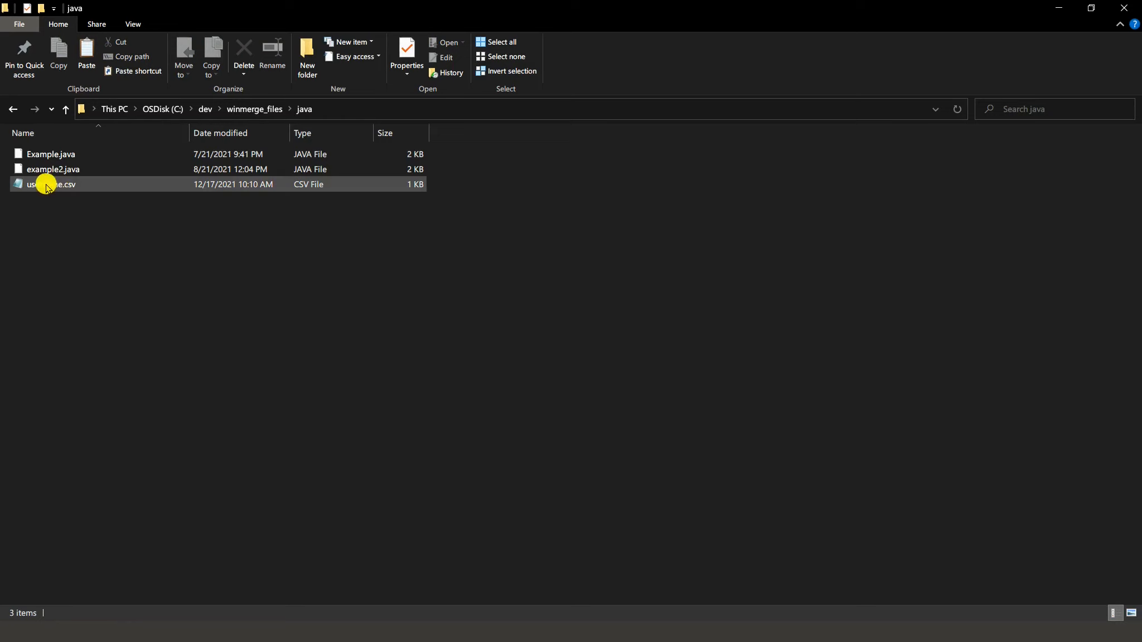
click(255, 111)
double_click(322, 221)
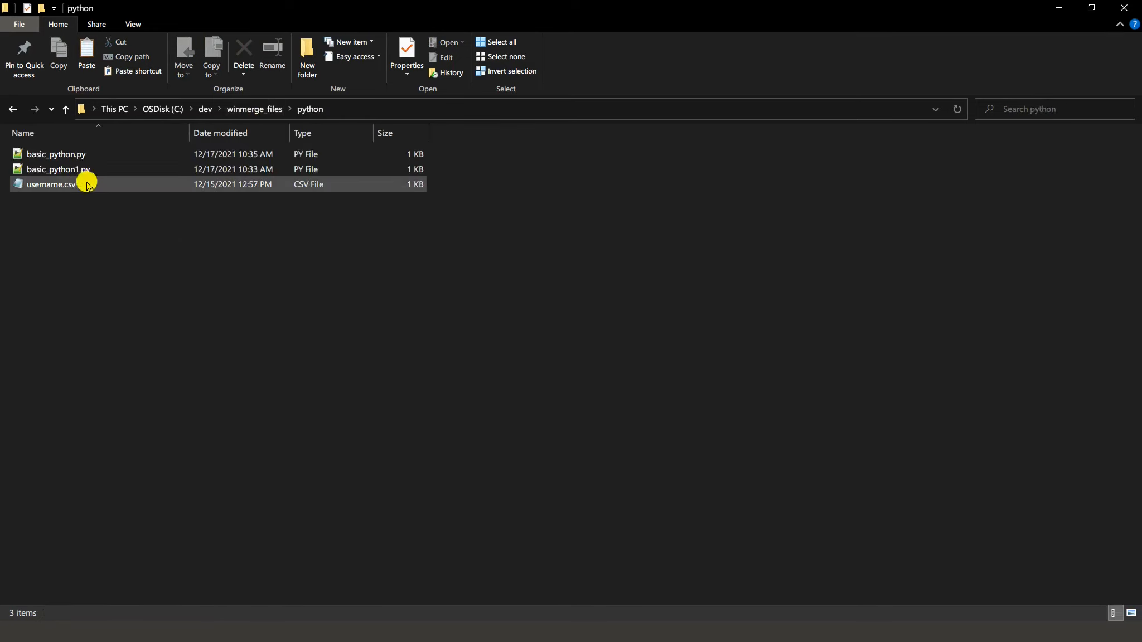
click(257, 110)
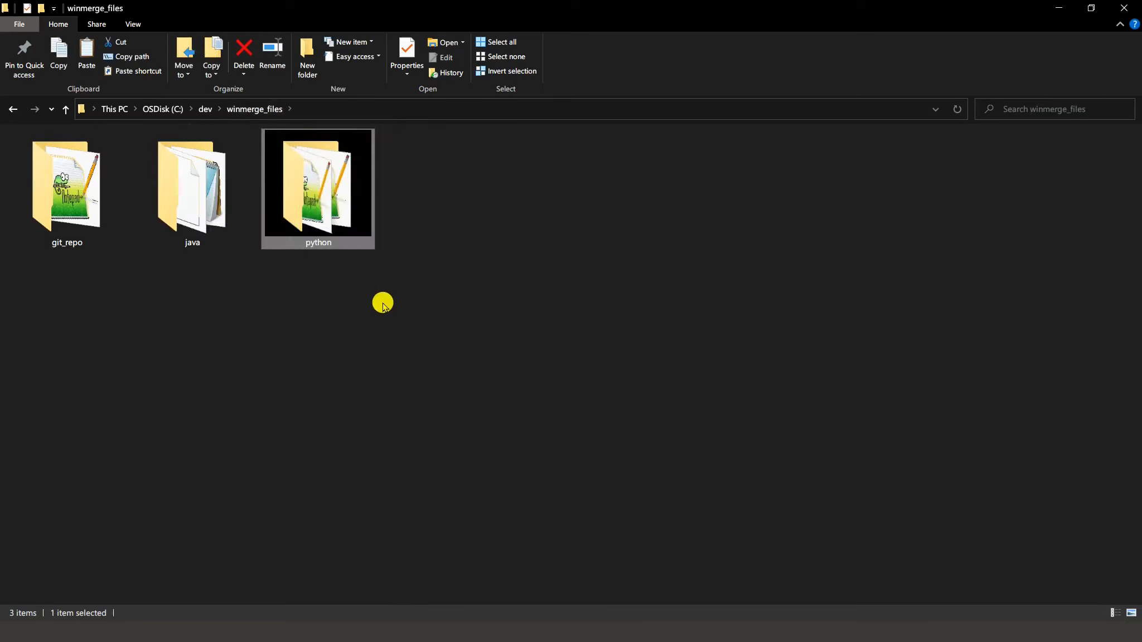
Step: Select the java and python folders together and compare them with WinMerge
drag(381, 307, 205, 182)
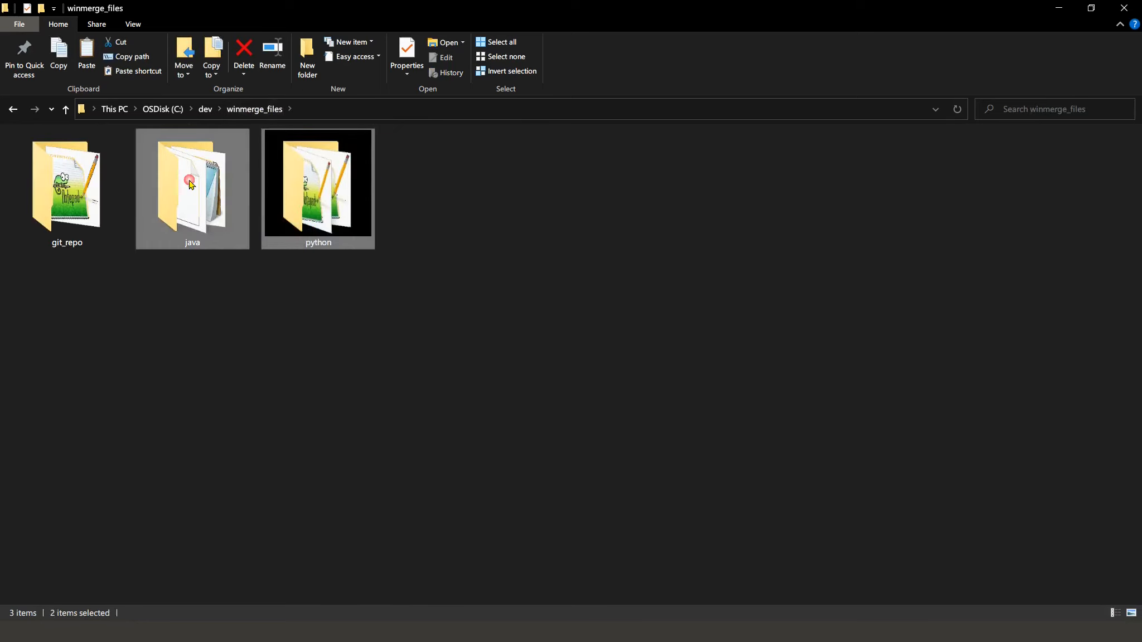
right_click(298, 201)
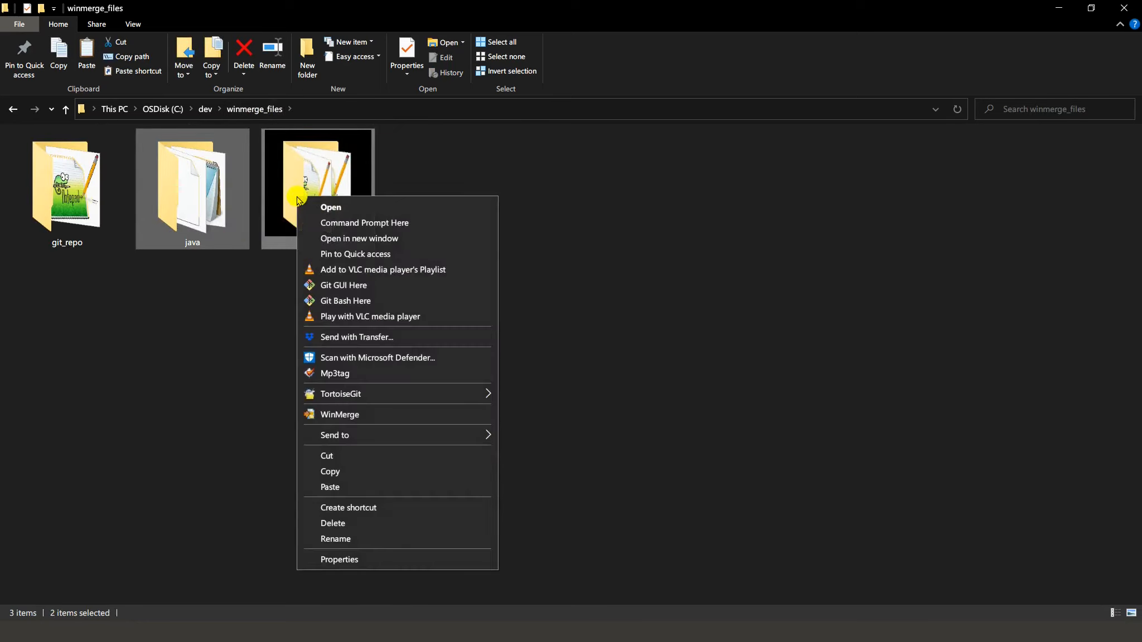
click(392, 415)
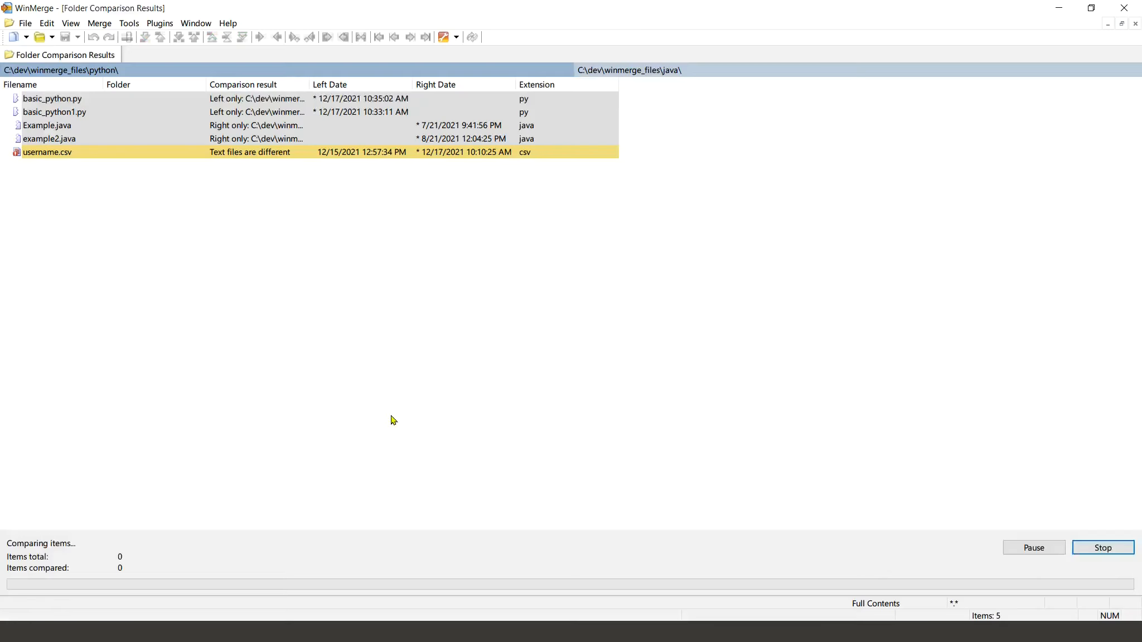
Step: Widen the Comparison result column and fit the Left Date and Right Date columns to their contents
mouse_move(315, 84)
mouse_down()
mouse_move(408, 84)
mouse_move(370, 84)
mouse_up()
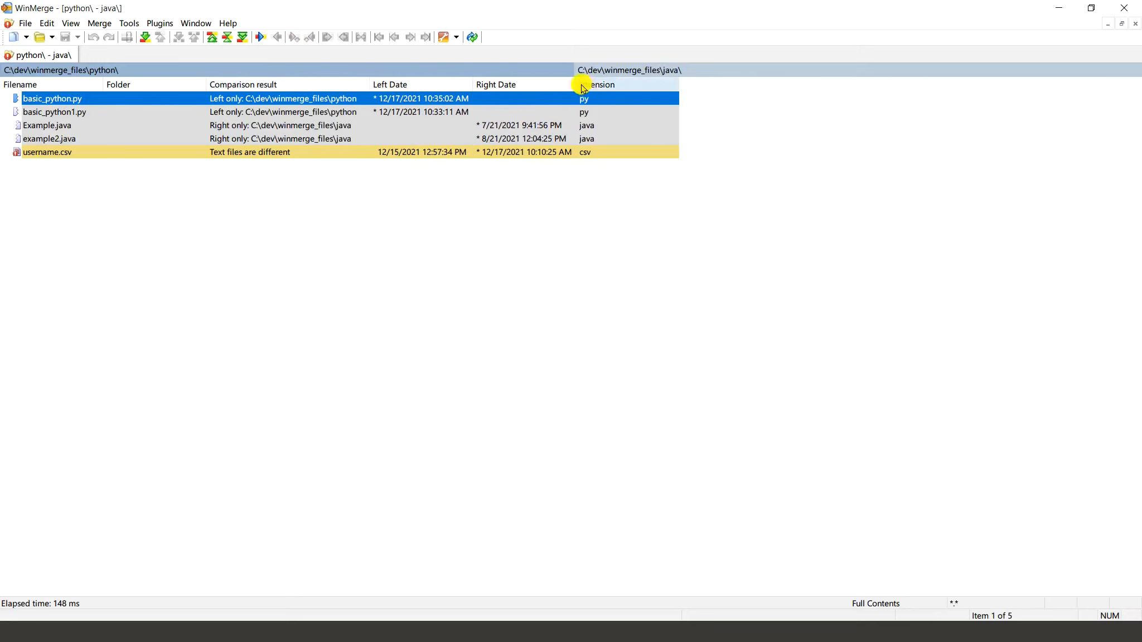
double_click(576, 85)
double_click(474, 85)
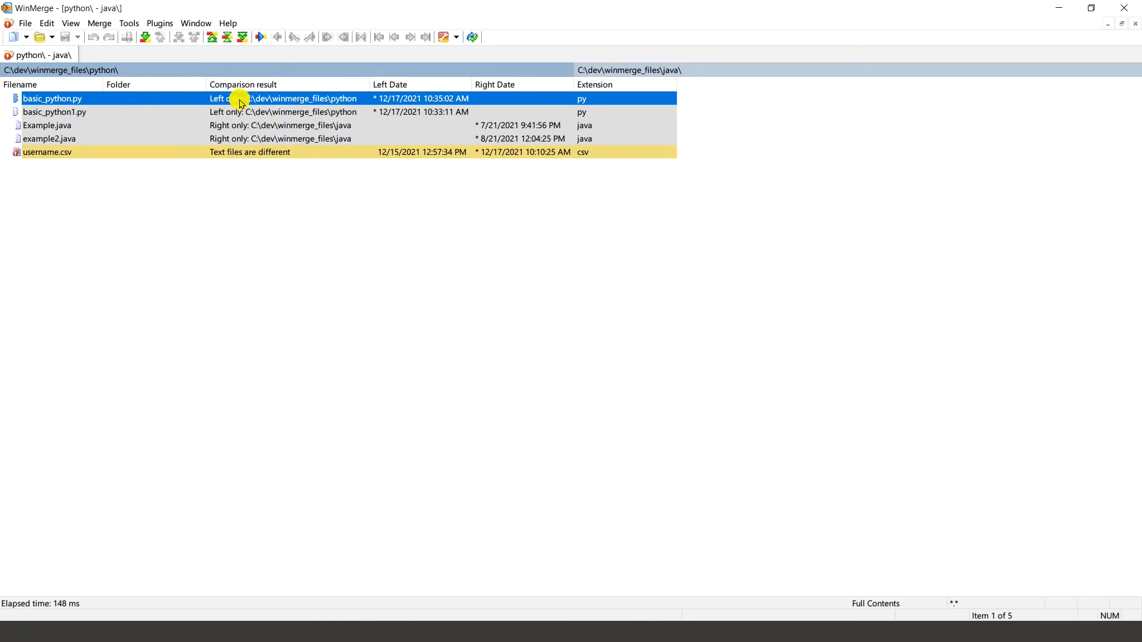
Step: Examine the comparison results of basic_python1.py, Example.java and example2.java in the folder comparison
click(64, 112)
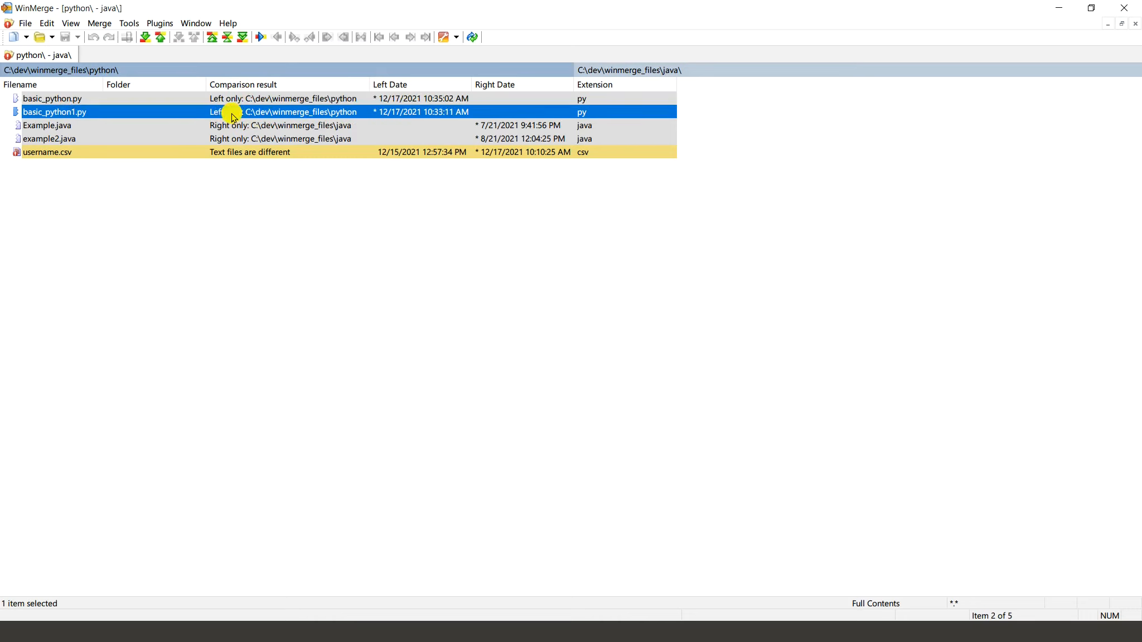
click(75, 128)
click(73, 140)
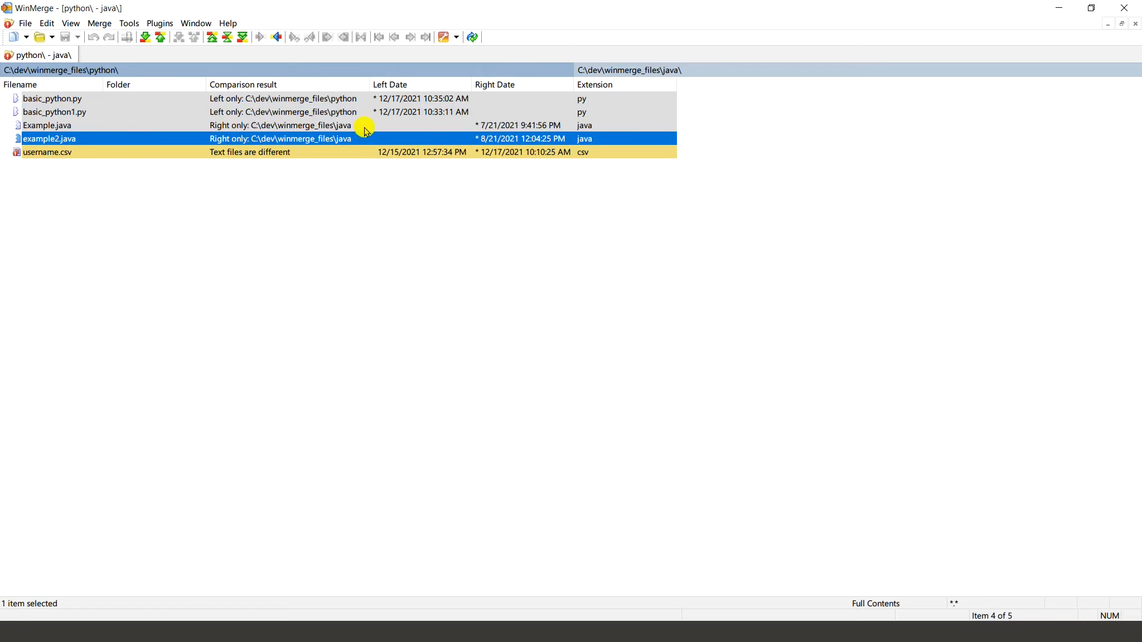
Step: Look at the copy options available for basic_python.py and Example.java without applying any
click(64, 101)
right_click(63, 102)
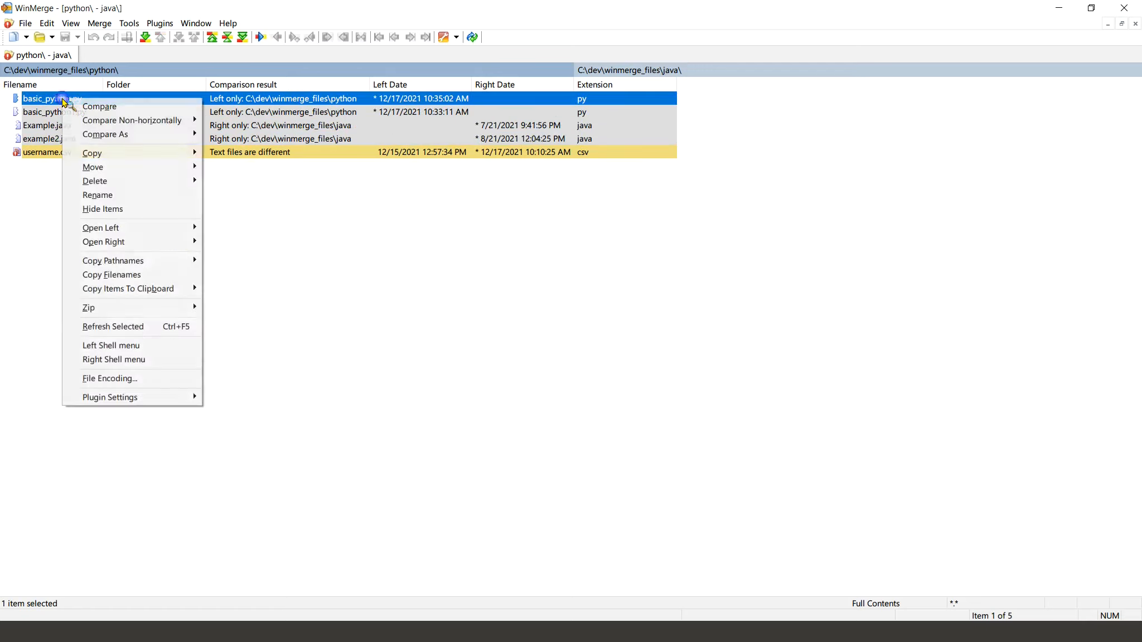
mouse_move(138, 153)
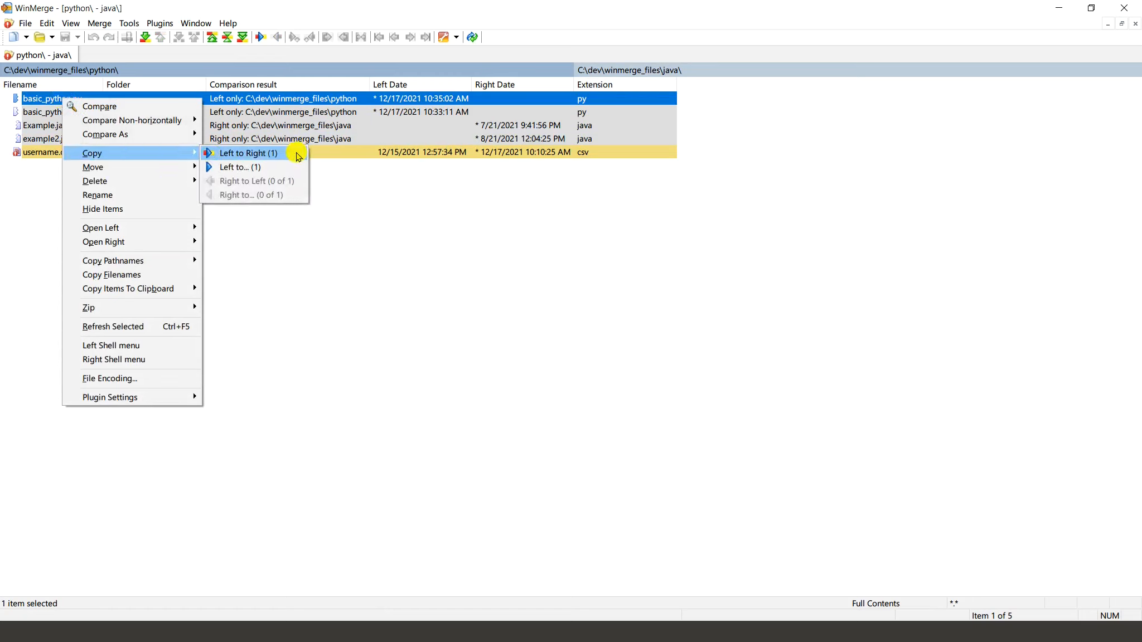
click(352, 232)
click(58, 129)
right_click(57, 127)
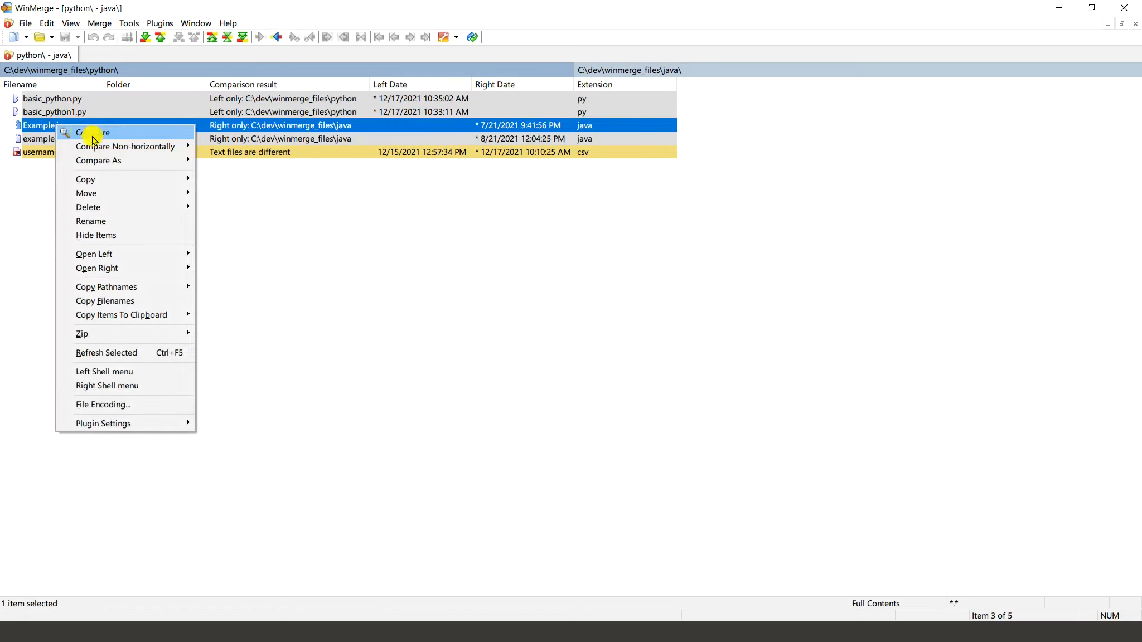
mouse_move(180, 180)
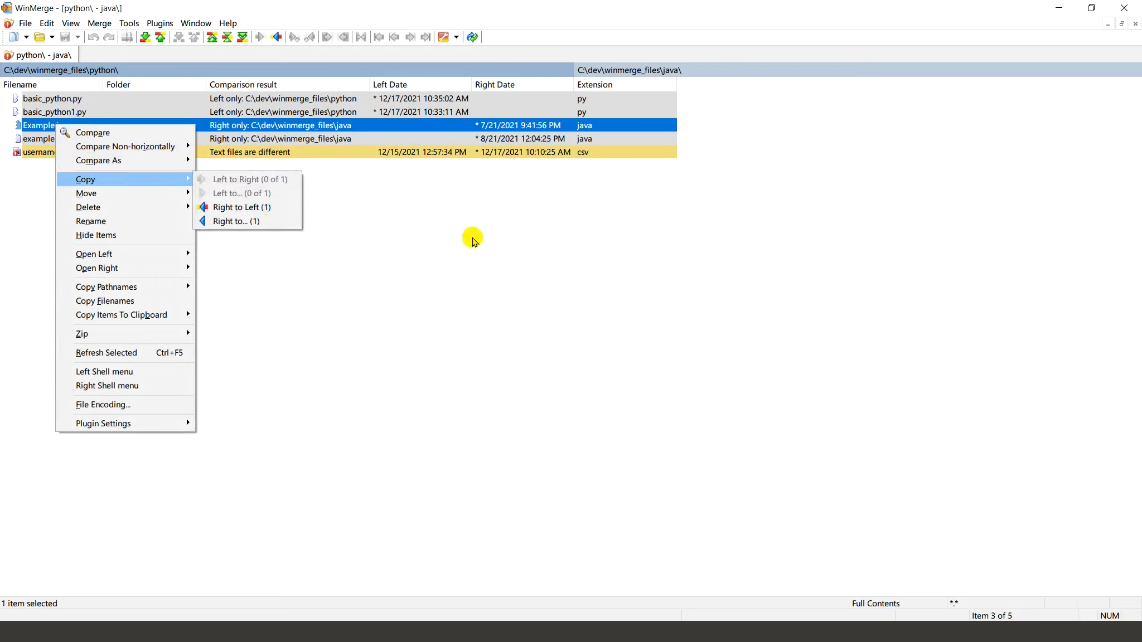
click(473, 237)
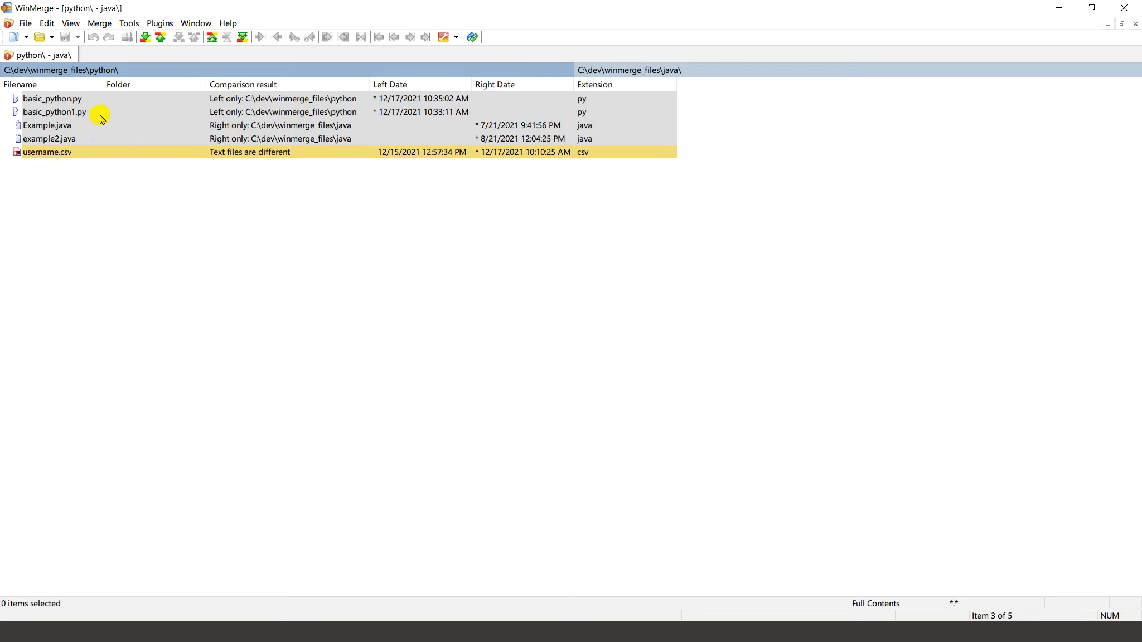
Step: Open the side-by-side comparison of username.csv from the folder results
click(39, 155)
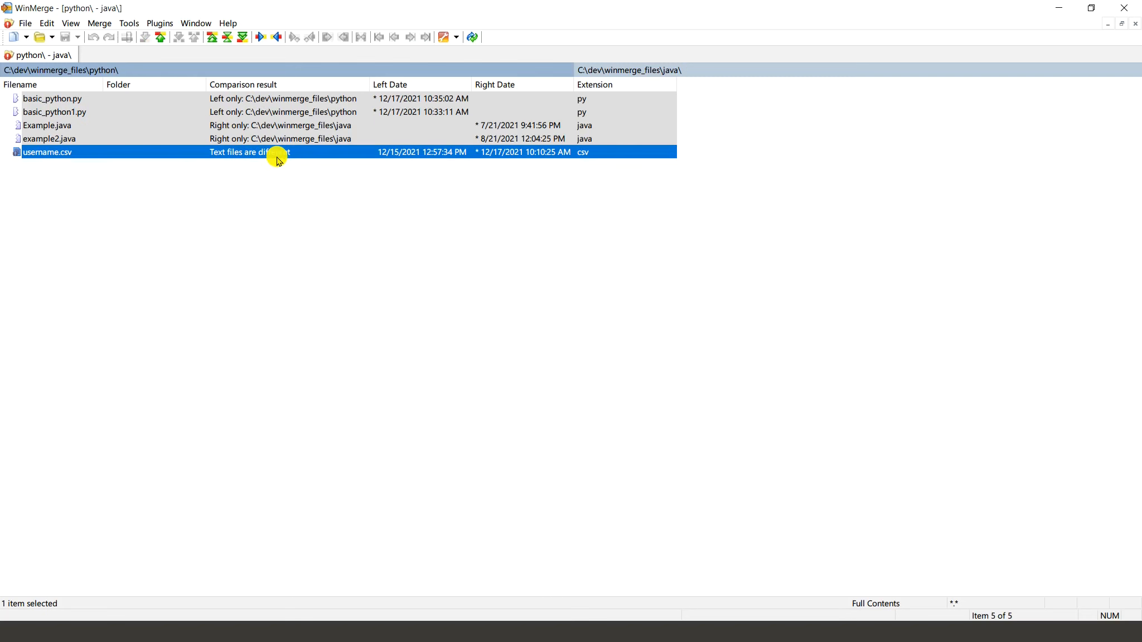
double_click(46, 156)
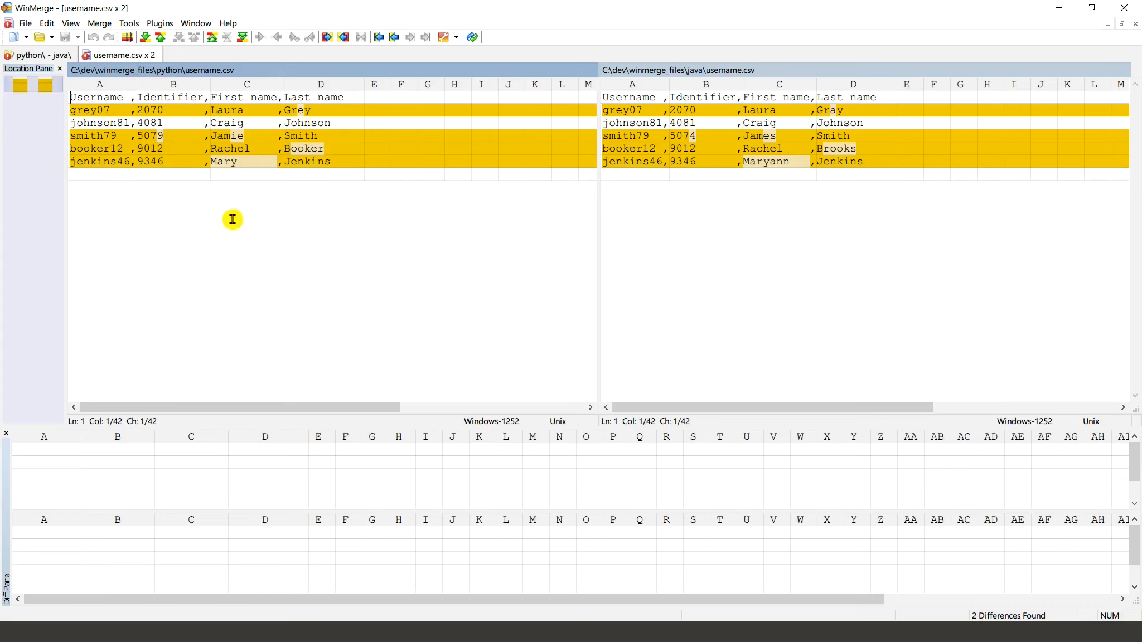
Step: Copy the row 2 difference of username.csv to the java file and the rows 4 to 6 differences to the python file
click(146, 38)
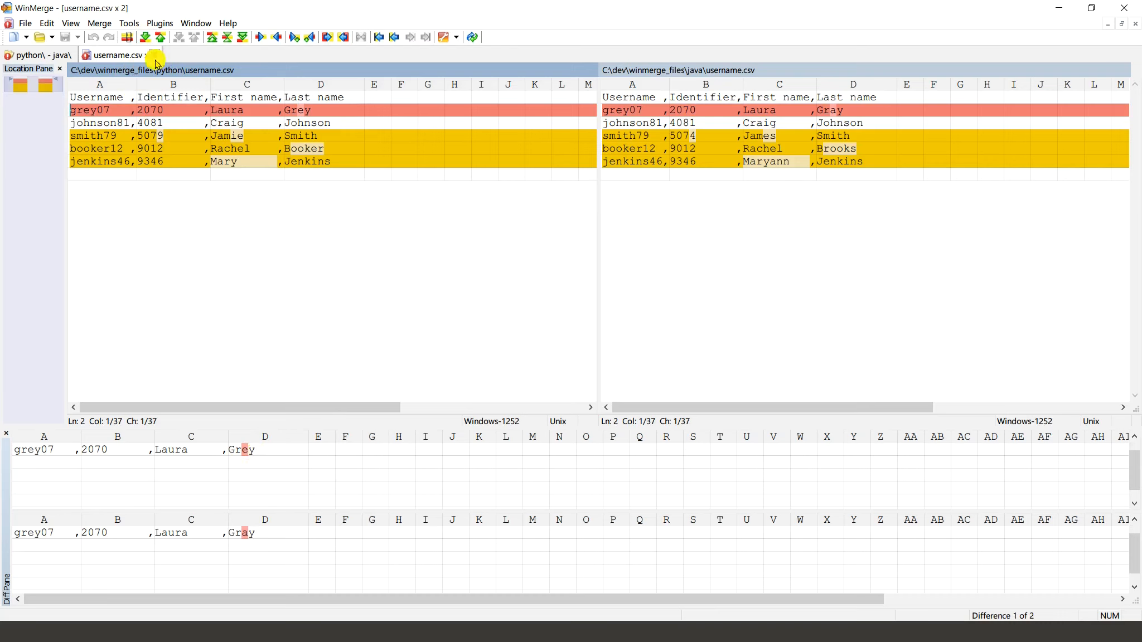
click(297, 38)
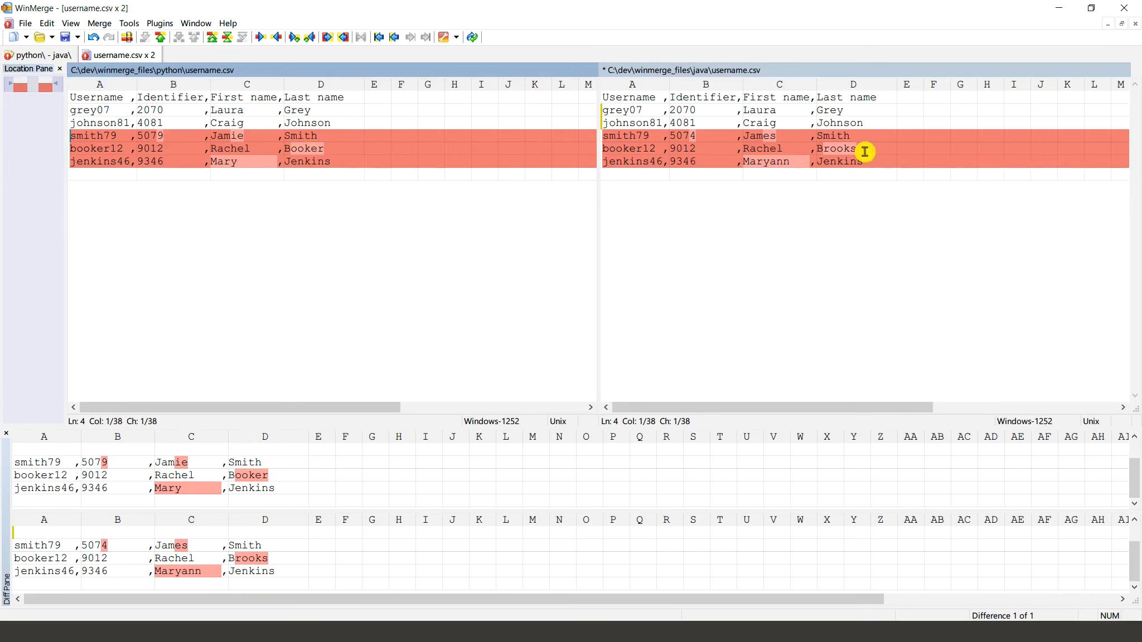
click(310, 38)
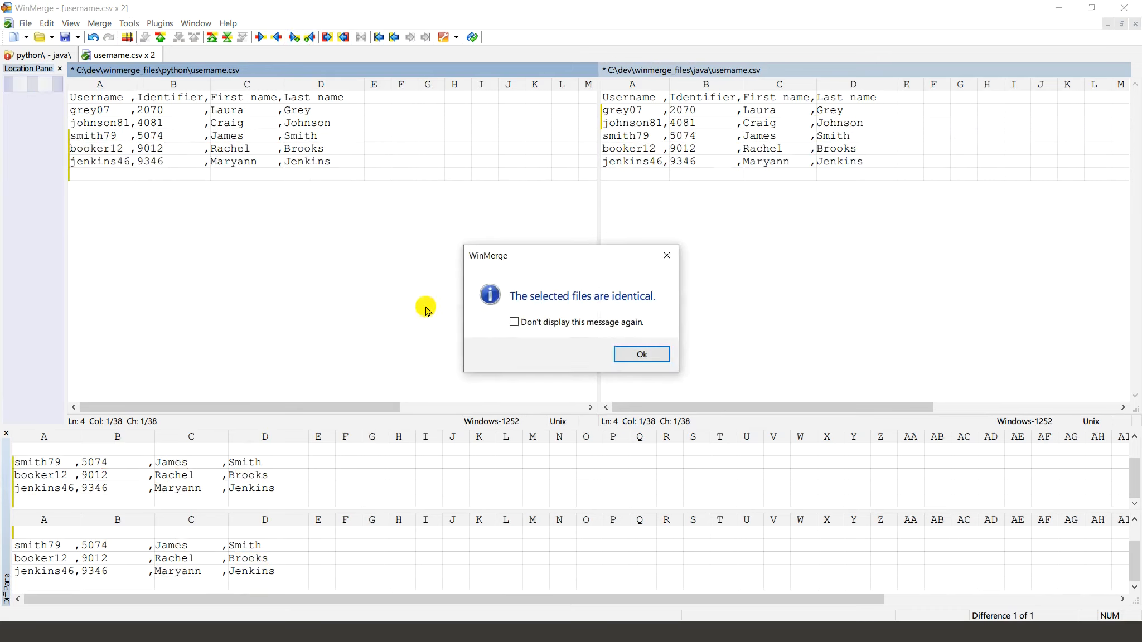
click(639, 359)
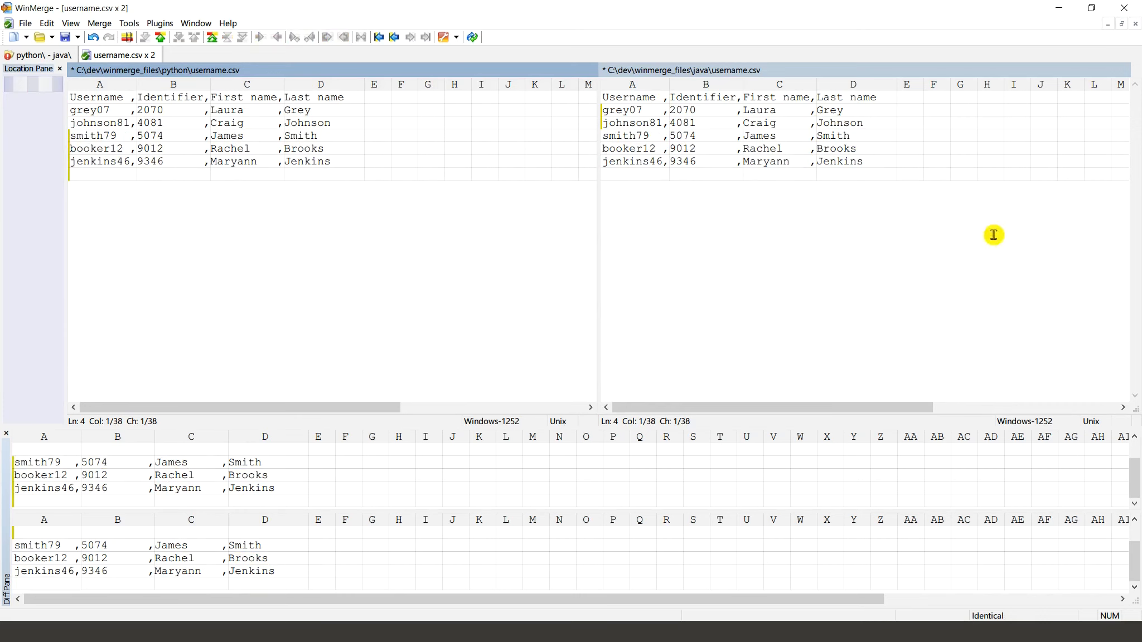
Step: Save both merged username.csv files and close WinMerge
click(65, 38)
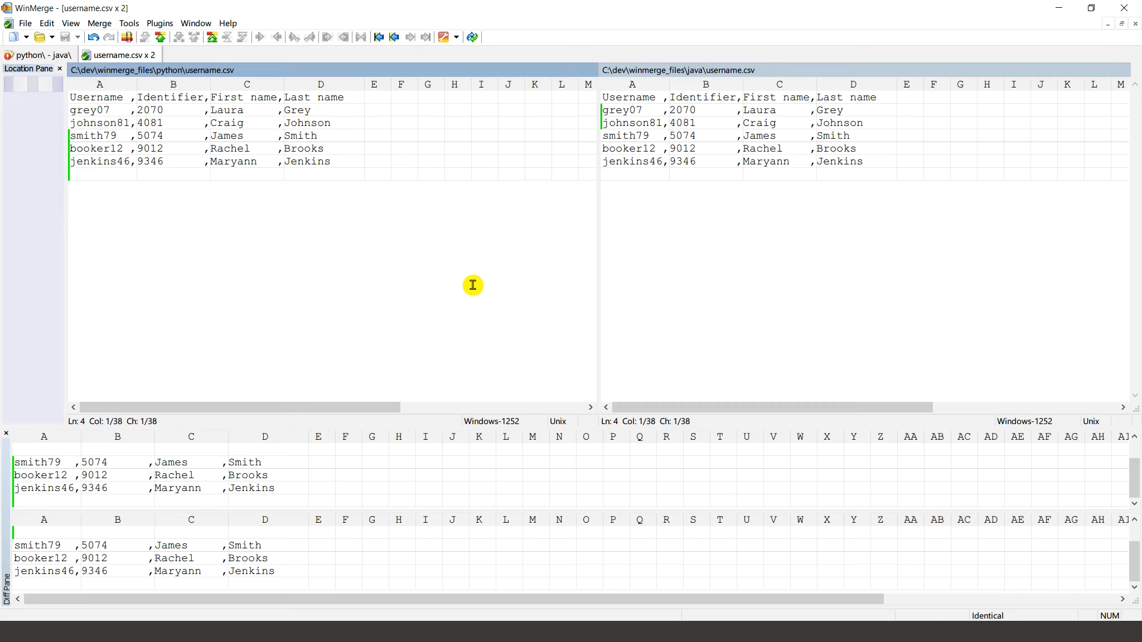
click(1124, 8)
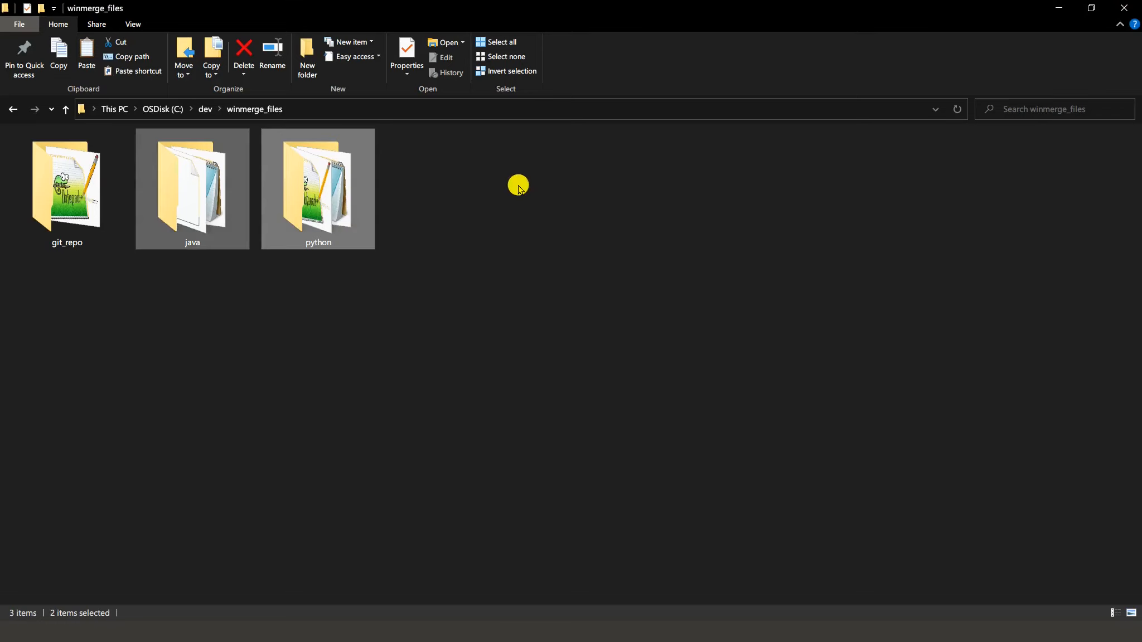
Step: Switch to the mind map, collapse the Cool Tricks and Comparison & Merging branches, and expand How to Use
click(1059, 8)
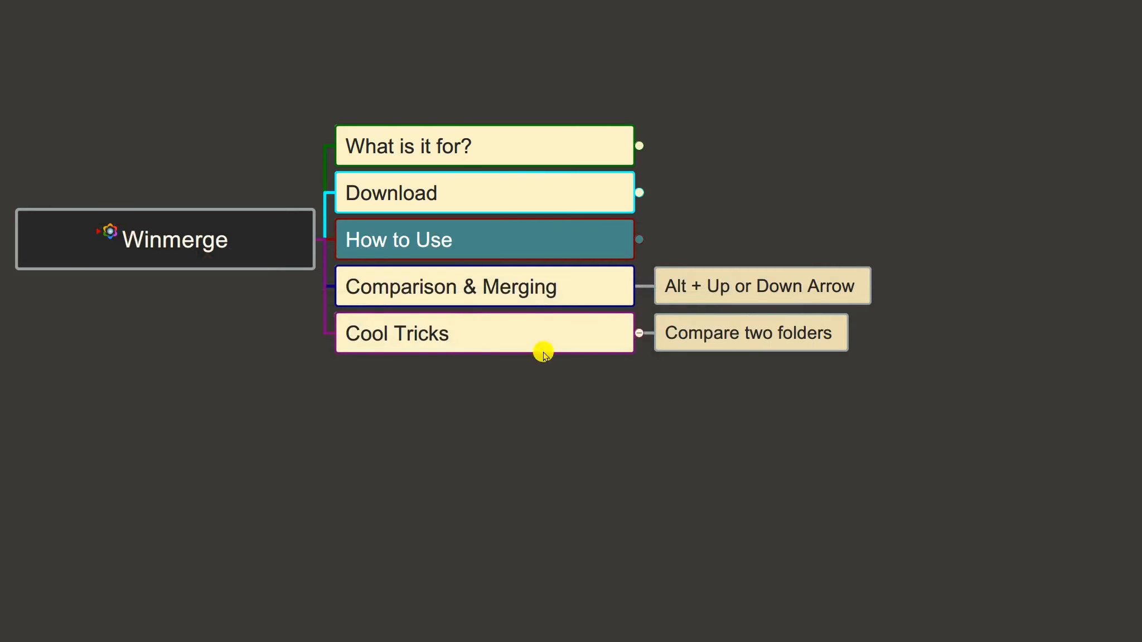
click(640, 333)
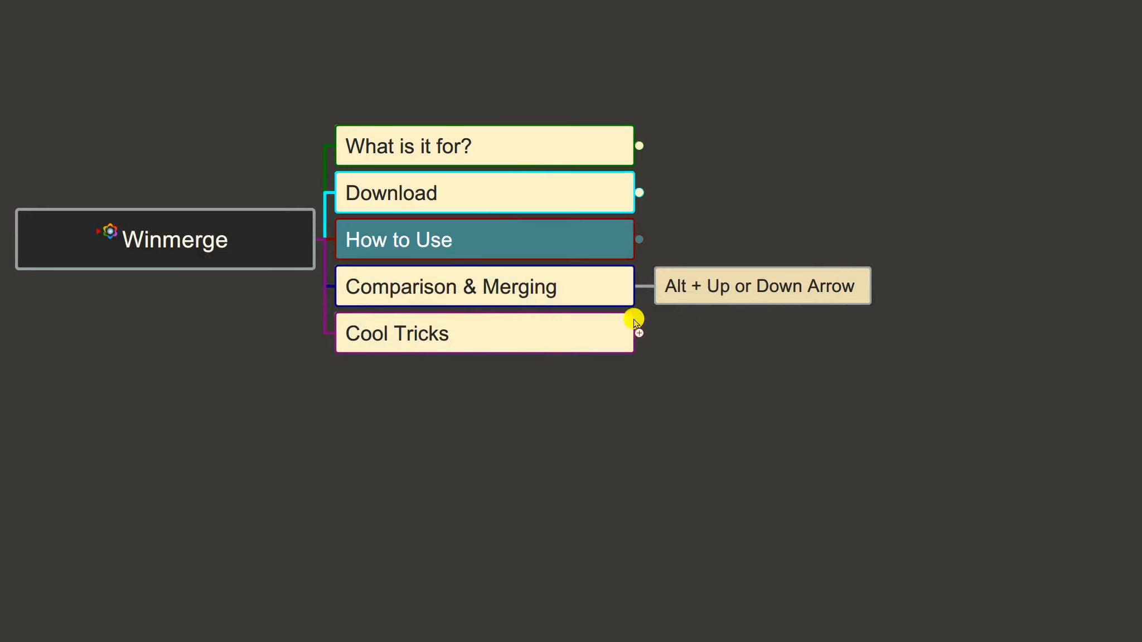
click(639, 240)
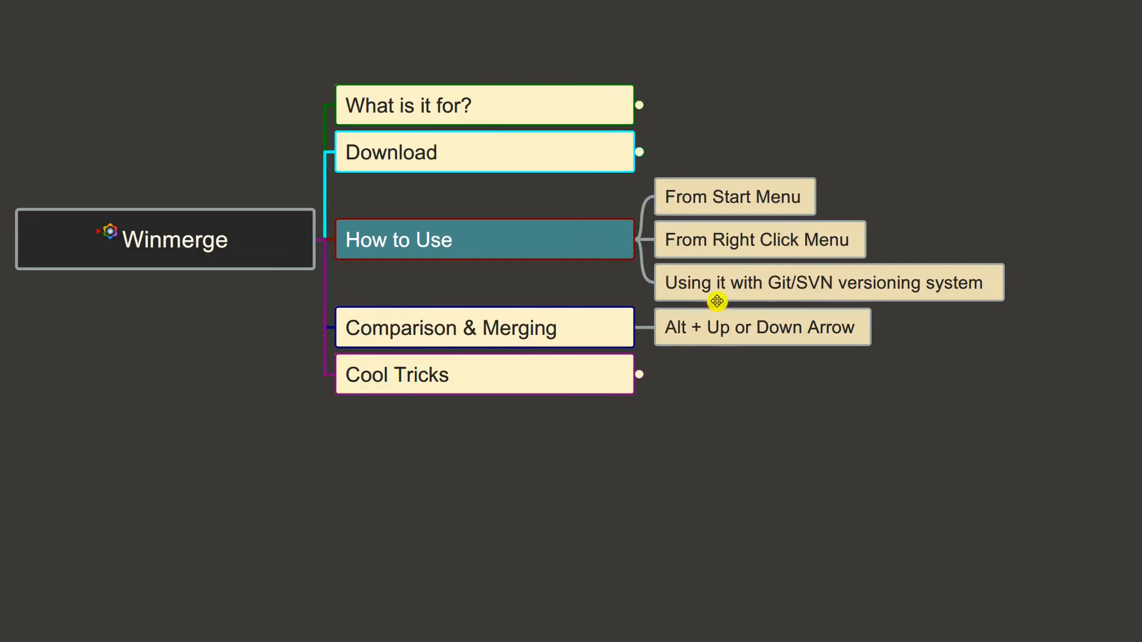
click(639, 329)
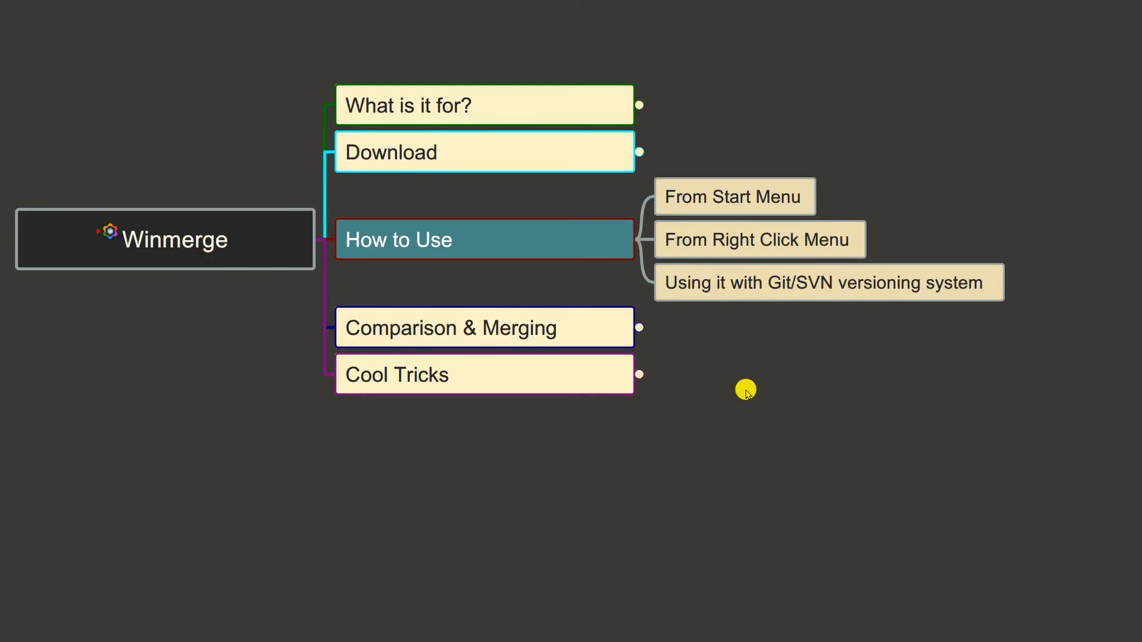
Step: Switch to File Explorer and open basic_python.py from the git_repo folder in Notepad++
key(alt+Tab)
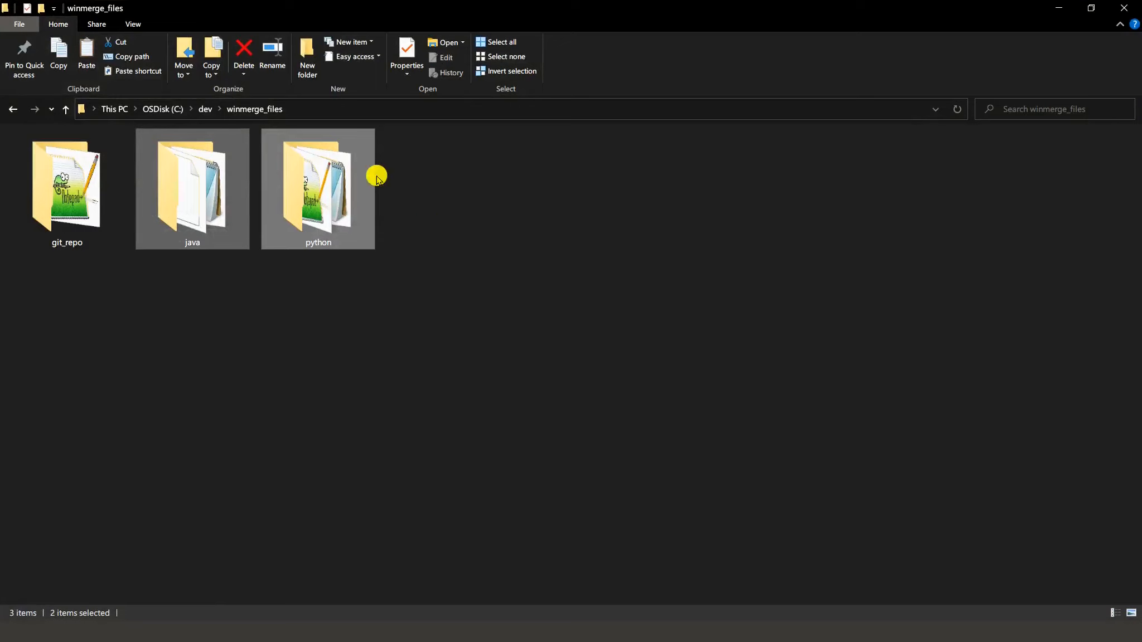
double_click(61, 194)
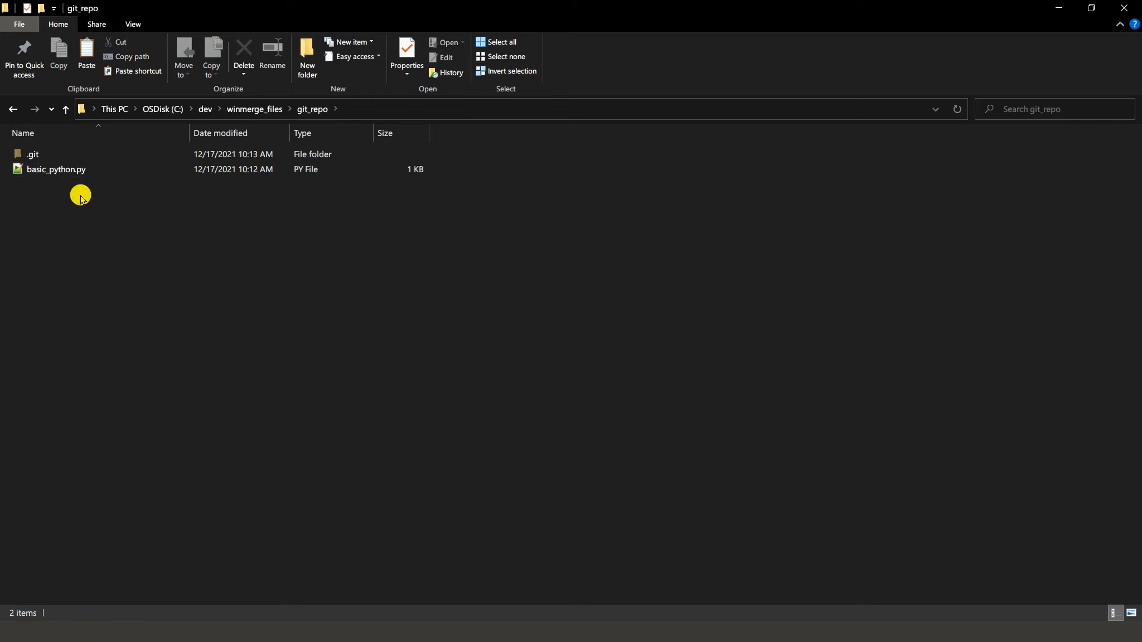
click(67, 170)
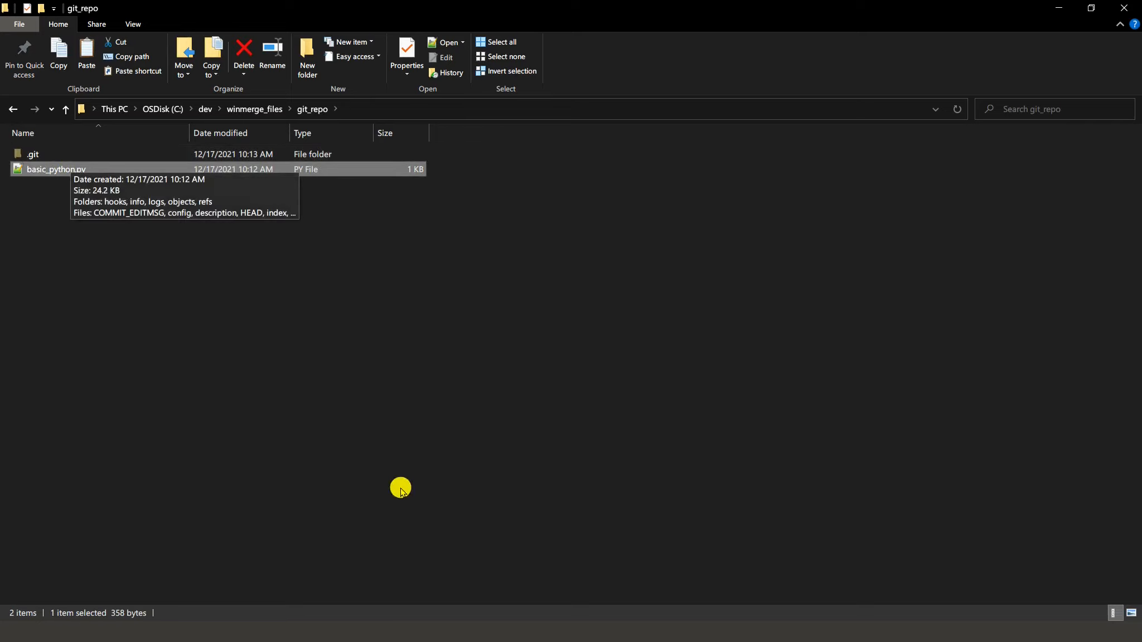
double_click(69, 172)
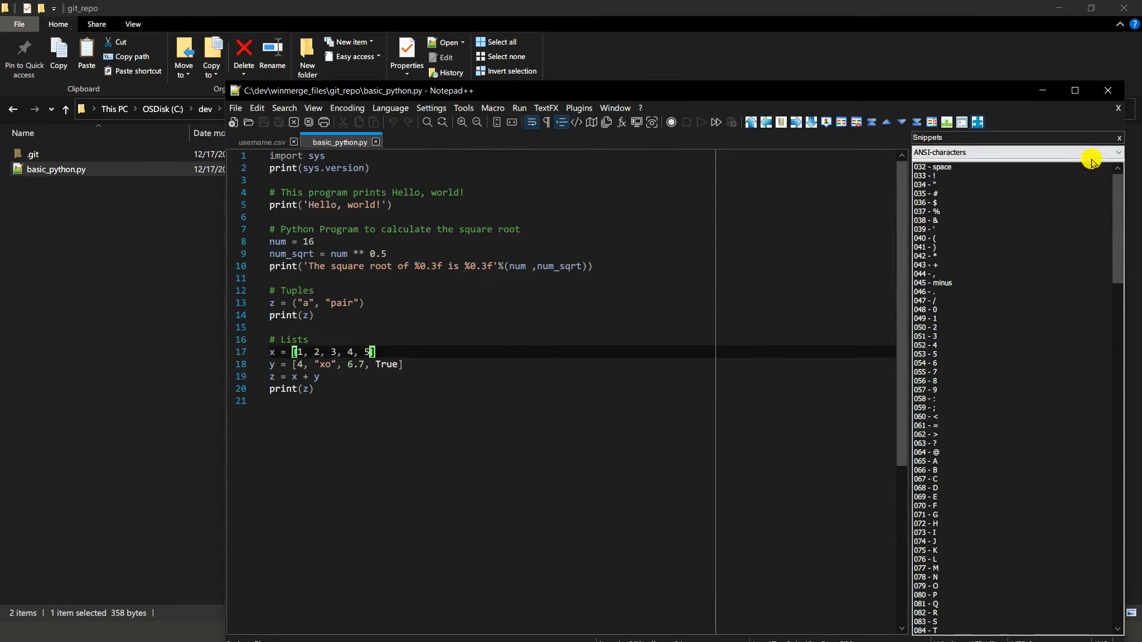
Step: Close the Snippets pane, add the comment "# New lines added after commit." on line 22 of basic_python.py and save the file
click(1119, 138)
click(461, 388)
key(Return)
key(Return)
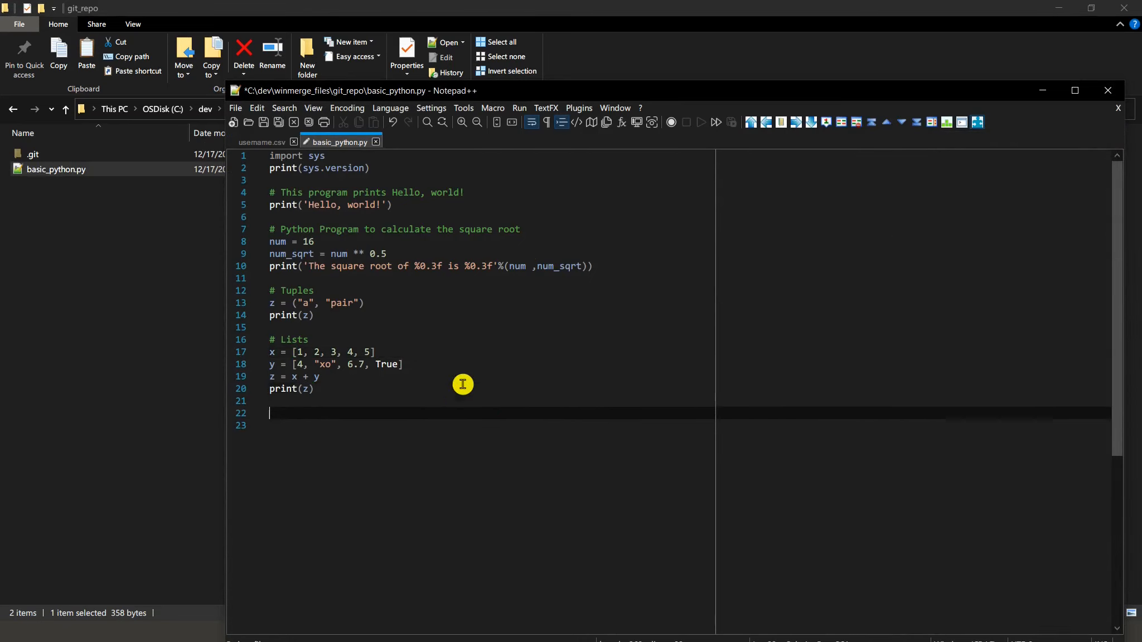
text(# New lines added)
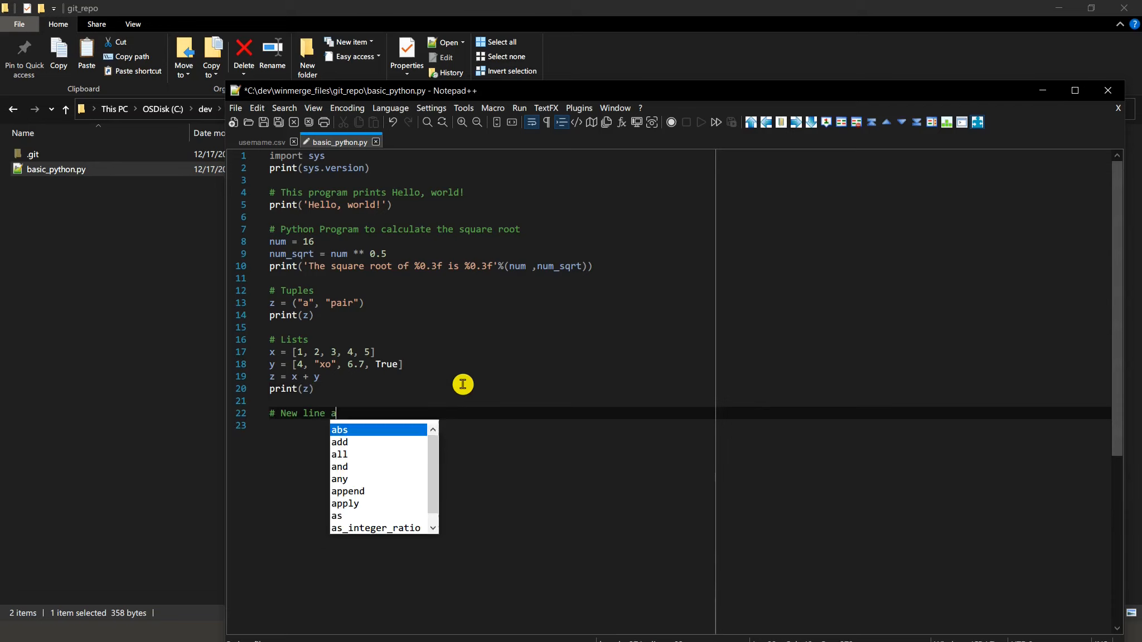
text( after commit.)
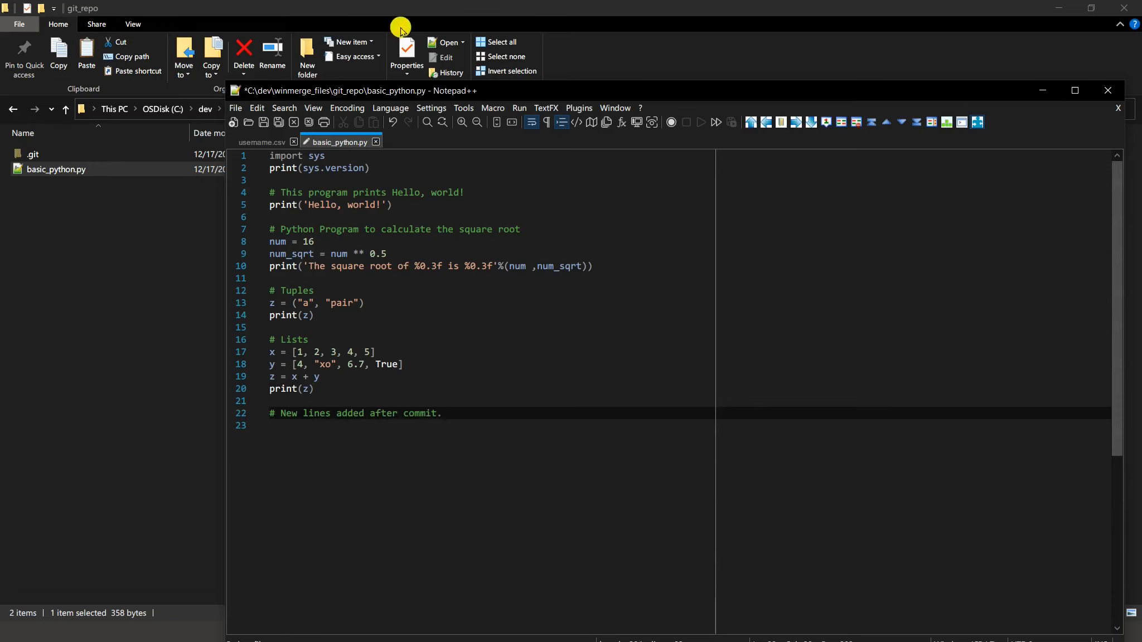
click(266, 123)
click(228, 221)
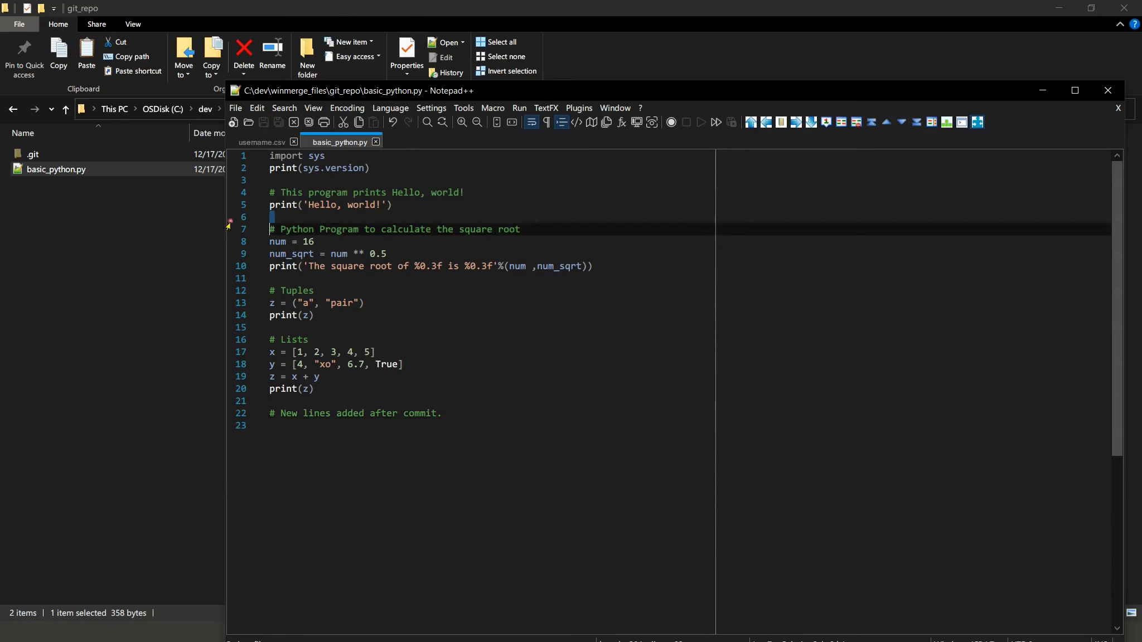
Step: Switch to File Explorer and apply TortoiseGit's "Diff later" option to basic_python.py in git_repo
click(202, 229)
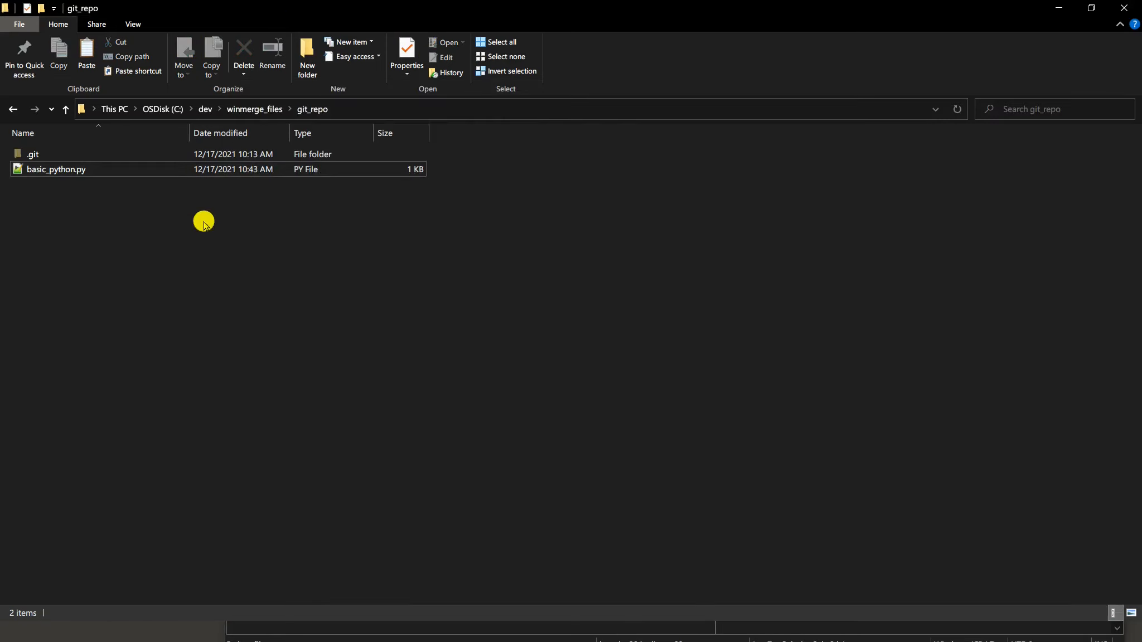
click(19, 173)
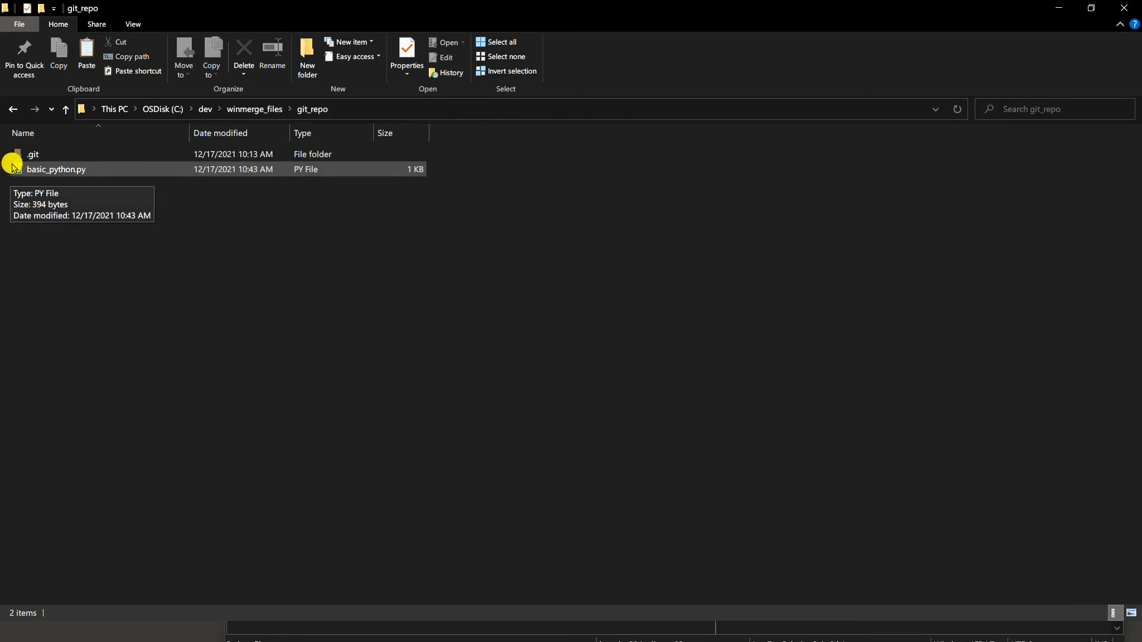
click(153, 185)
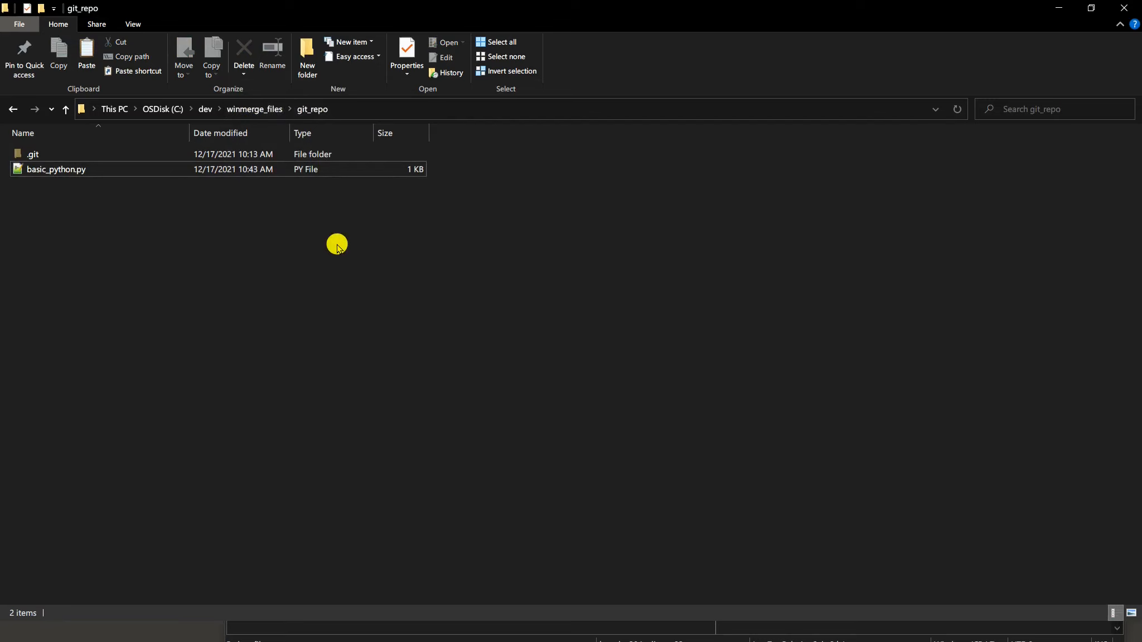
right_click(50, 169)
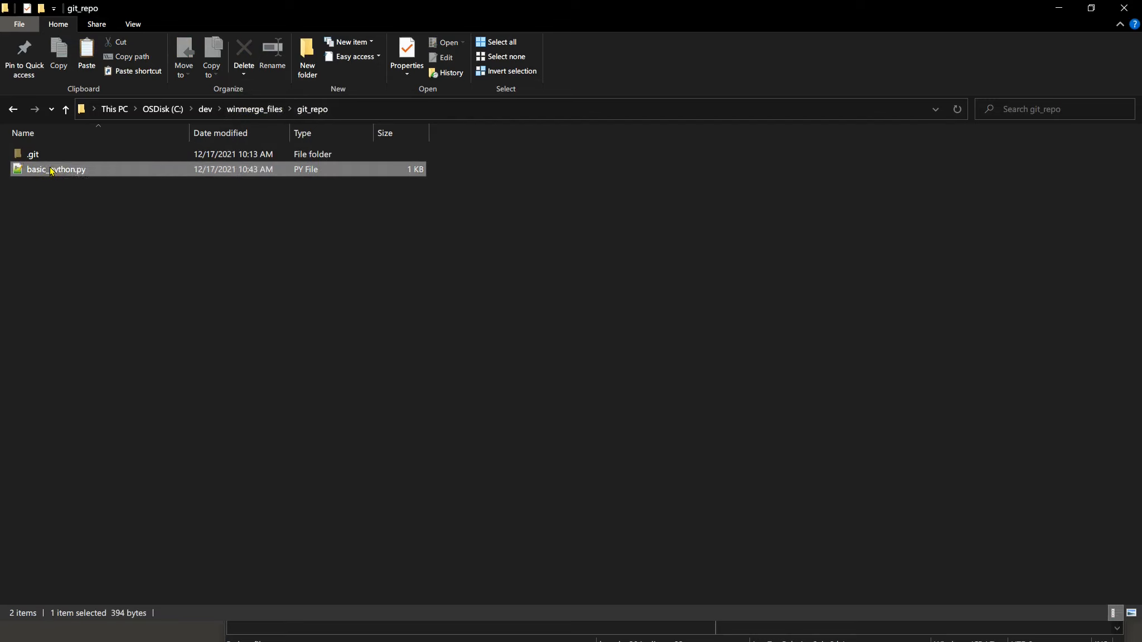
click(23, 205)
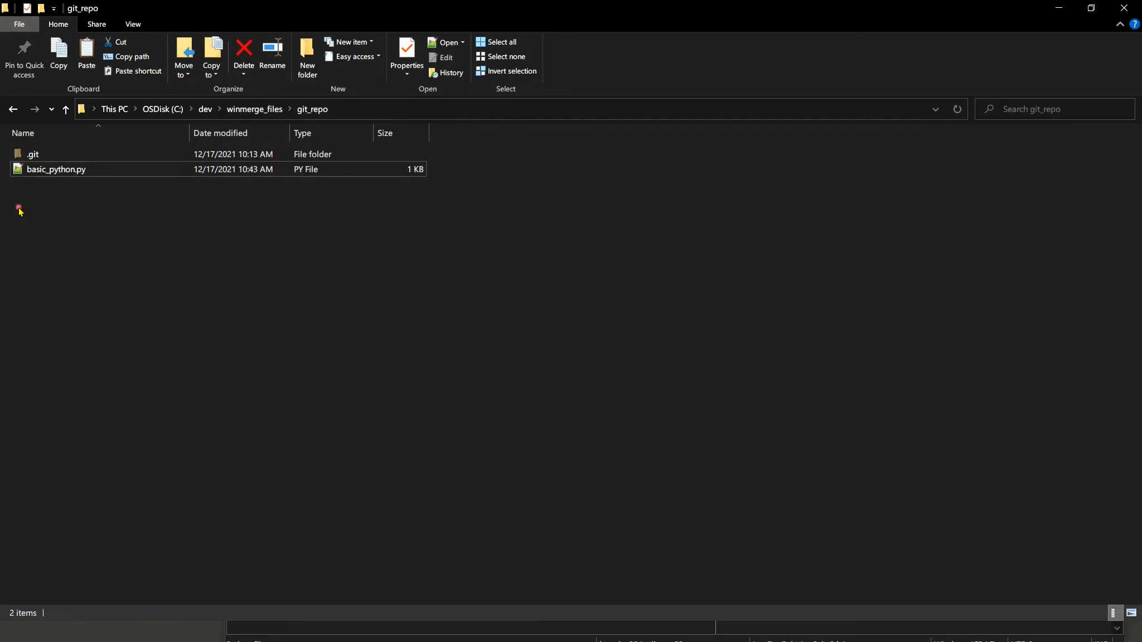
right_click(39, 171)
mouse_move(154, 315)
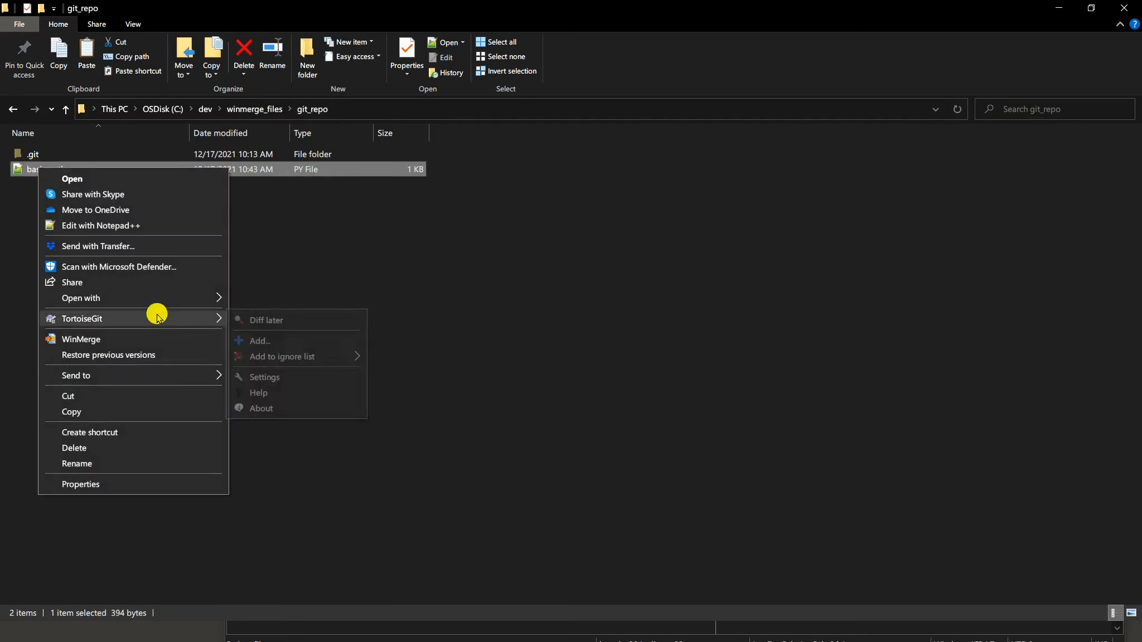
click(304, 321)
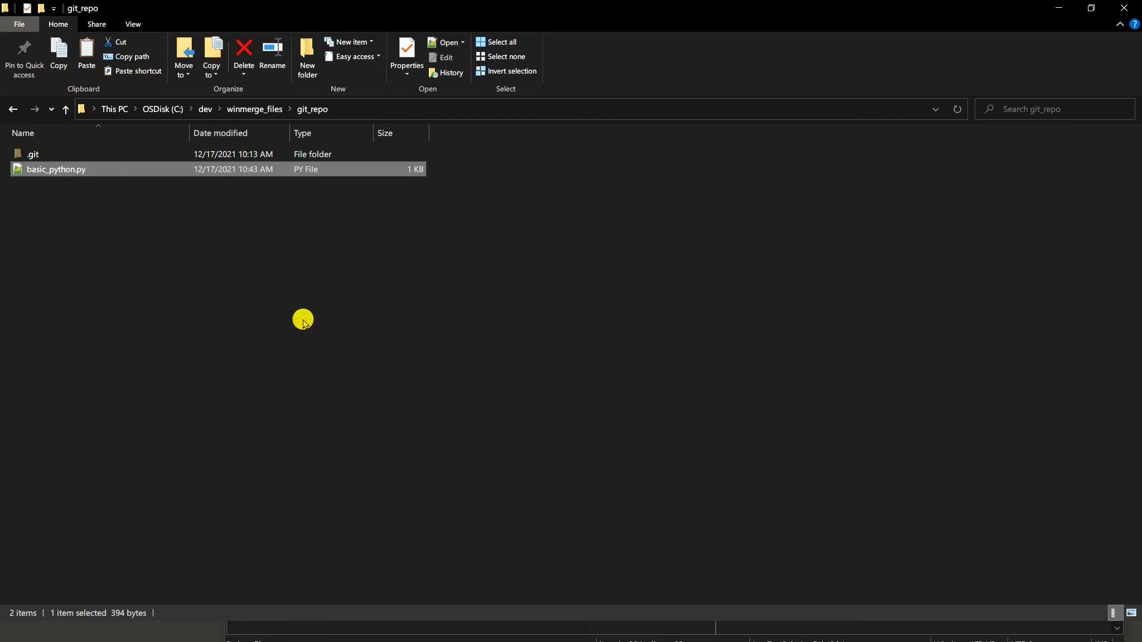
Step: Go up to the winmerge_files folder and run the TortoiseGit Diff on the git_repo folder
click(257, 109)
right_click(76, 206)
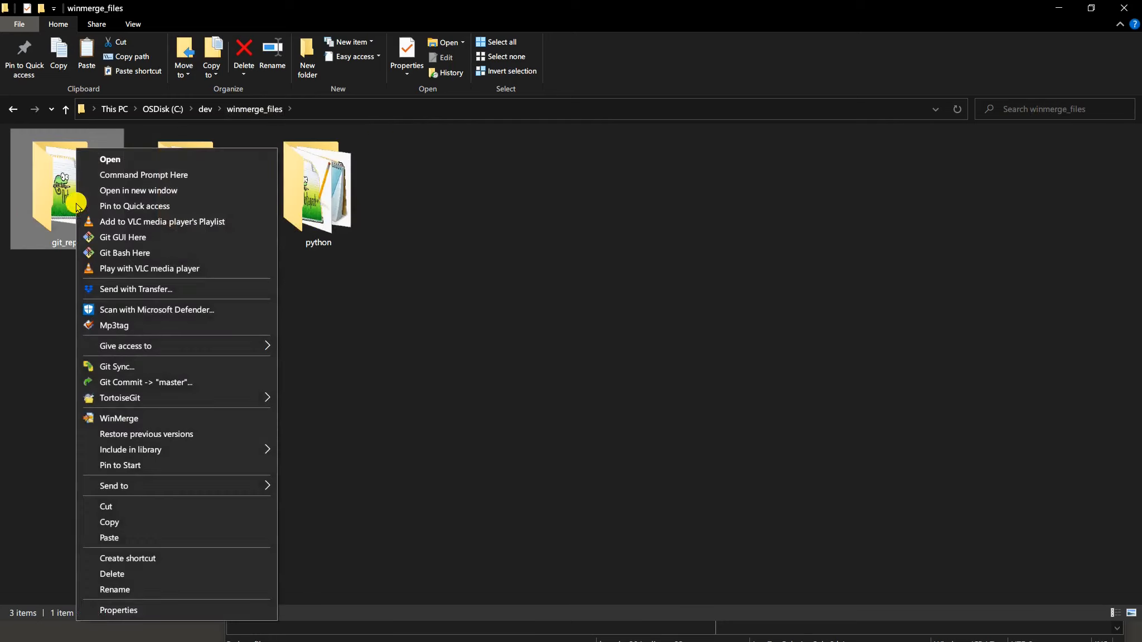
mouse_move(229, 395)
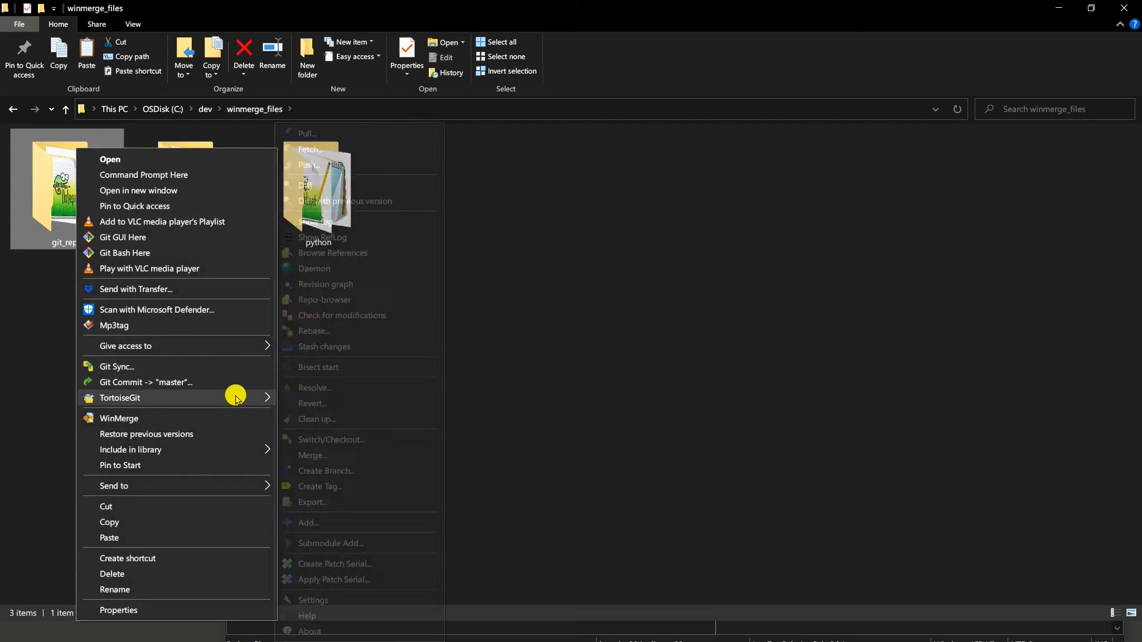
click(344, 189)
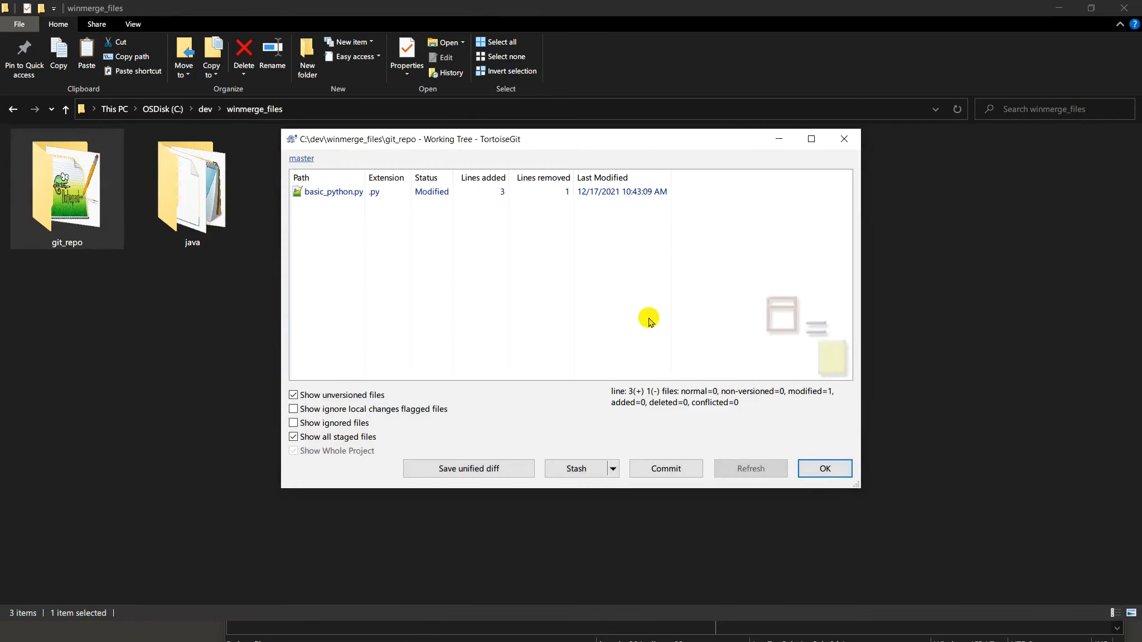
Step: Widen the Path column, review the modified basic_python.py entry in the working tree diff, and close the dialog
mouse_move(365, 177)
mouse_down()
mouse_move(400, 178)
mouse_move(383, 178)
mouse_up()
click(329, 201)
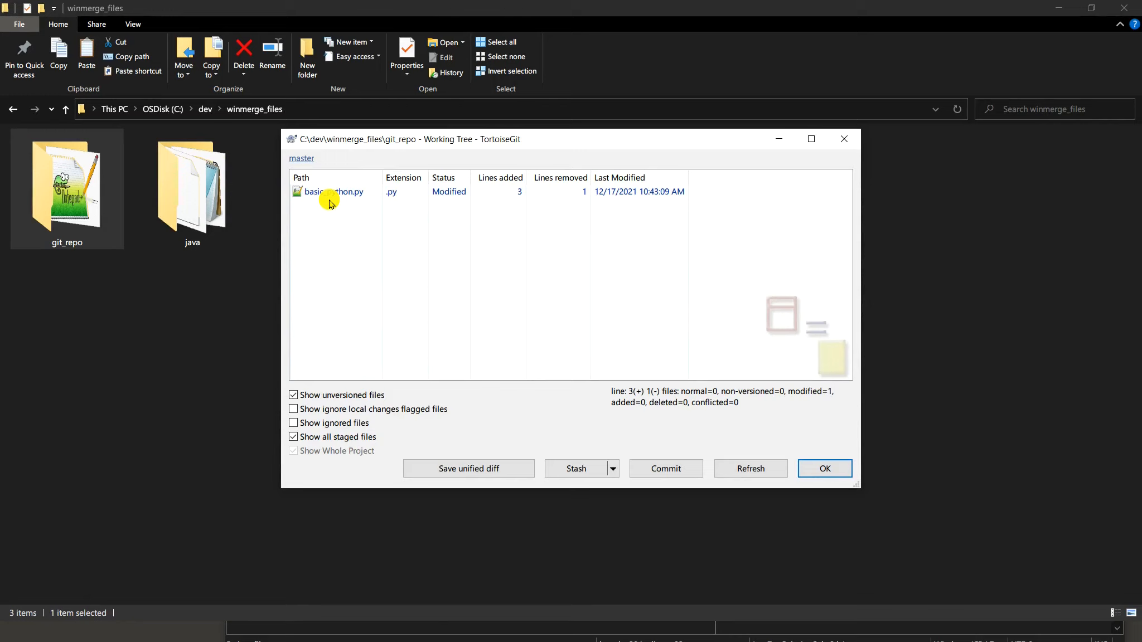
click(827, 470)
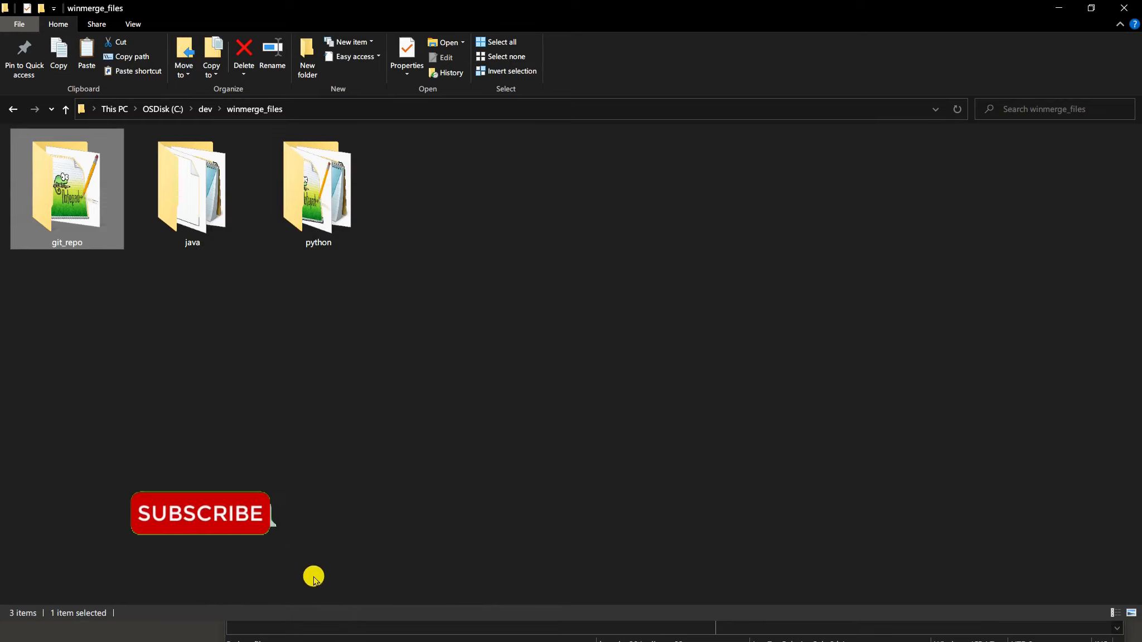
click(297, 639)
click(328, 551)
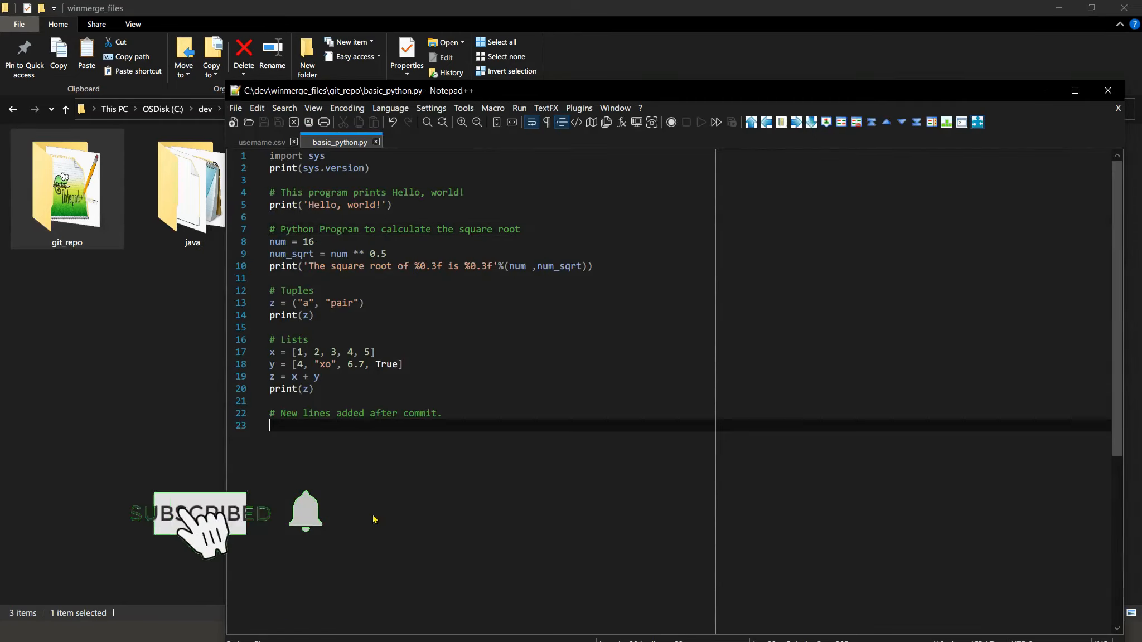
click(108, 411)
Step: Launch WinMerge, restore its window to a smaller size, and return to the winmerge_files folder in File Explorer
key(super)
text(w)
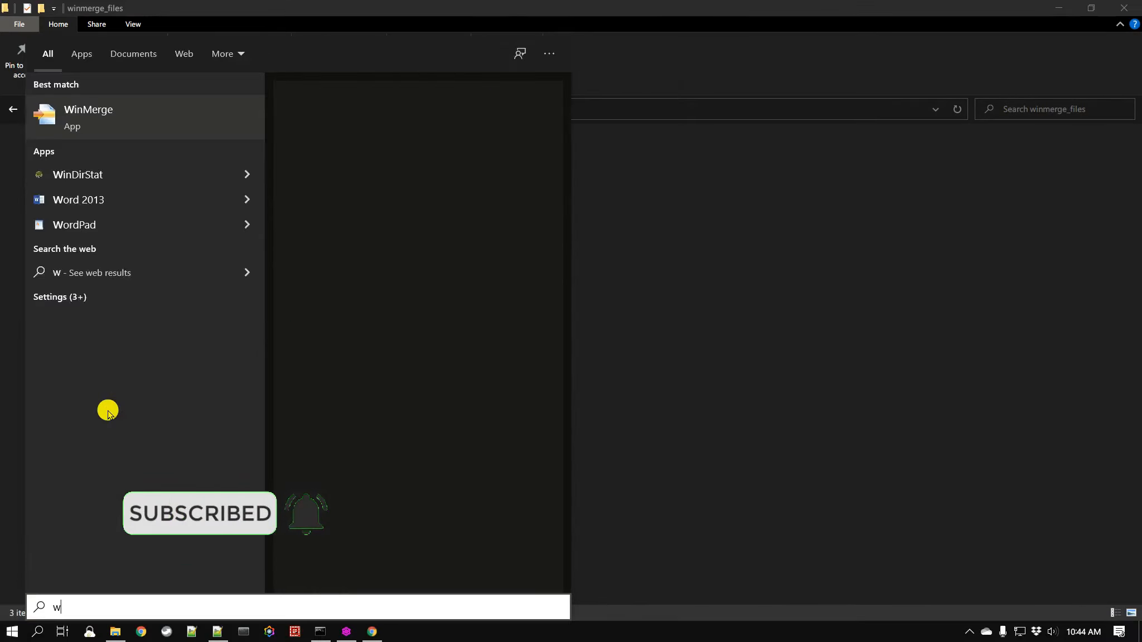
text(inmerge)
key(Return)
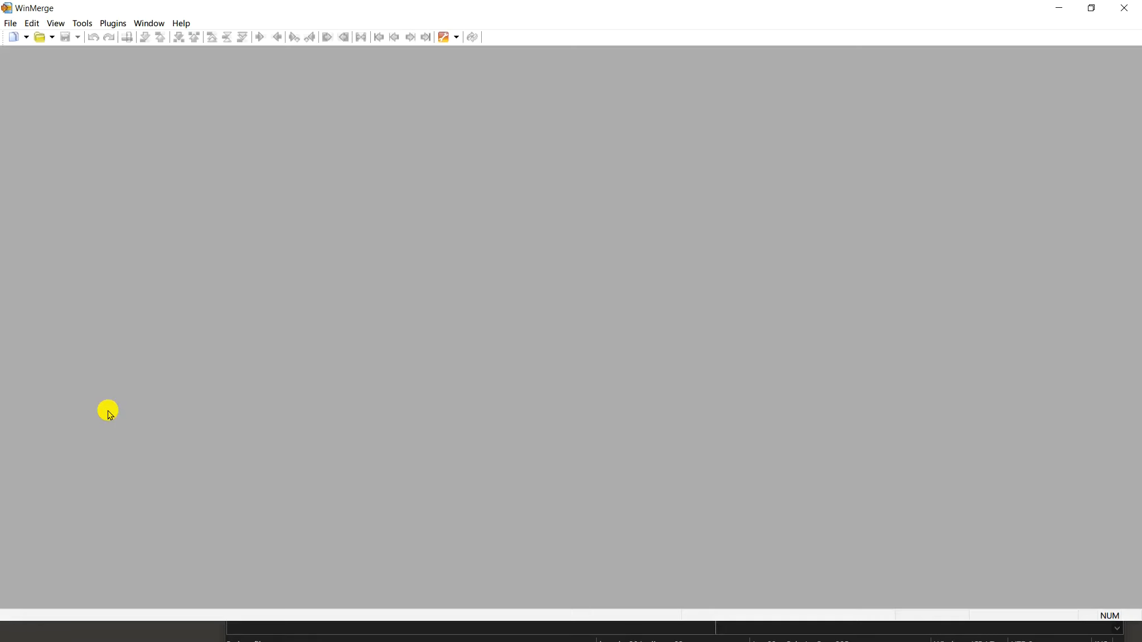
double_click(223, 4)
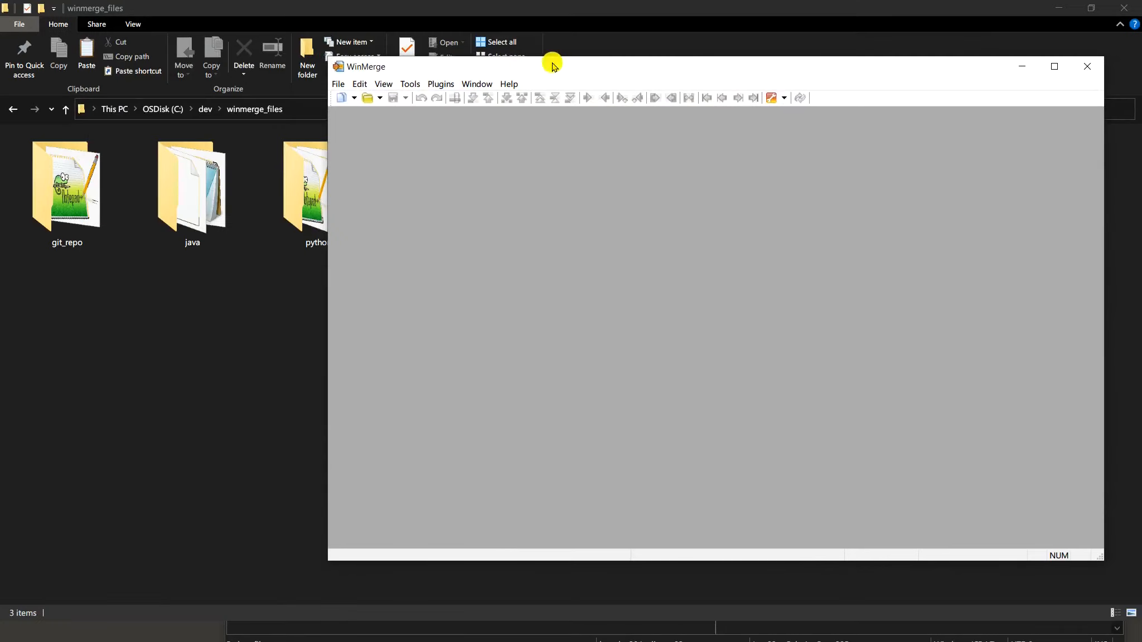
click(94, 380)
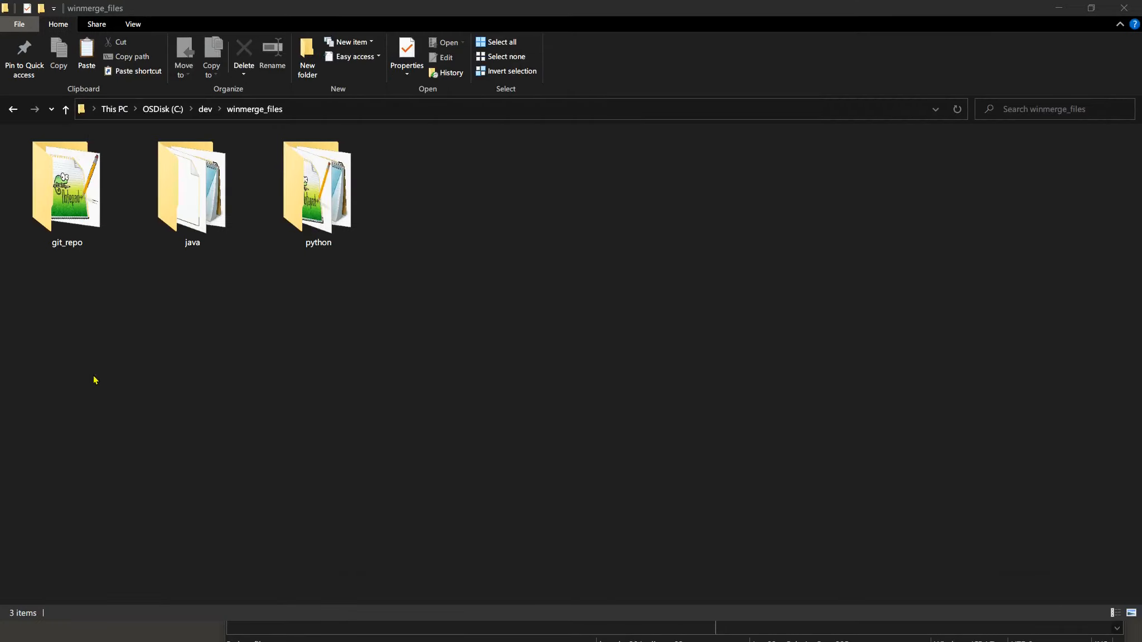
Step: Open the git_repo folder and bring up the Diff Viewer page of the TortoiseGit settings
double_click(82, 215)
right_click(85, 253)
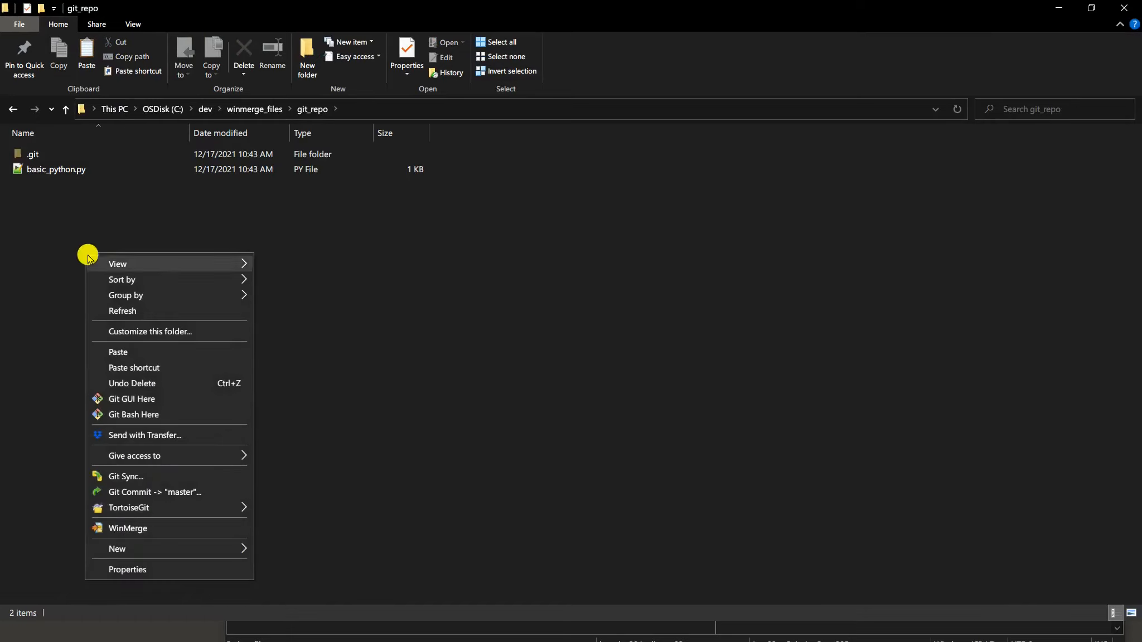
mouse_move(206, 509)
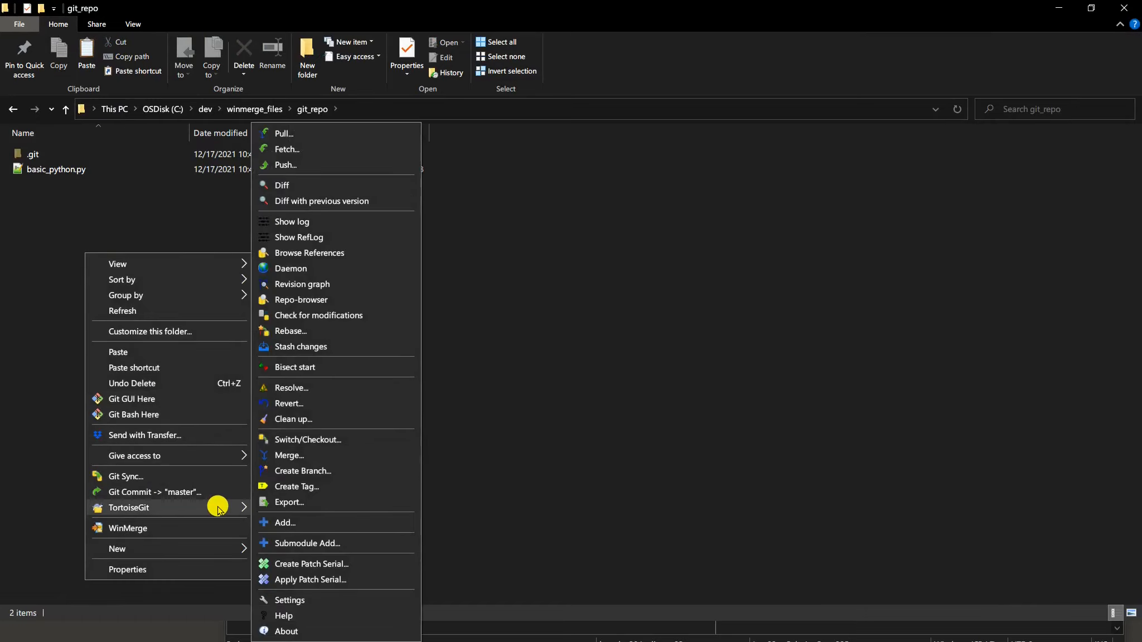
click(334, 597)
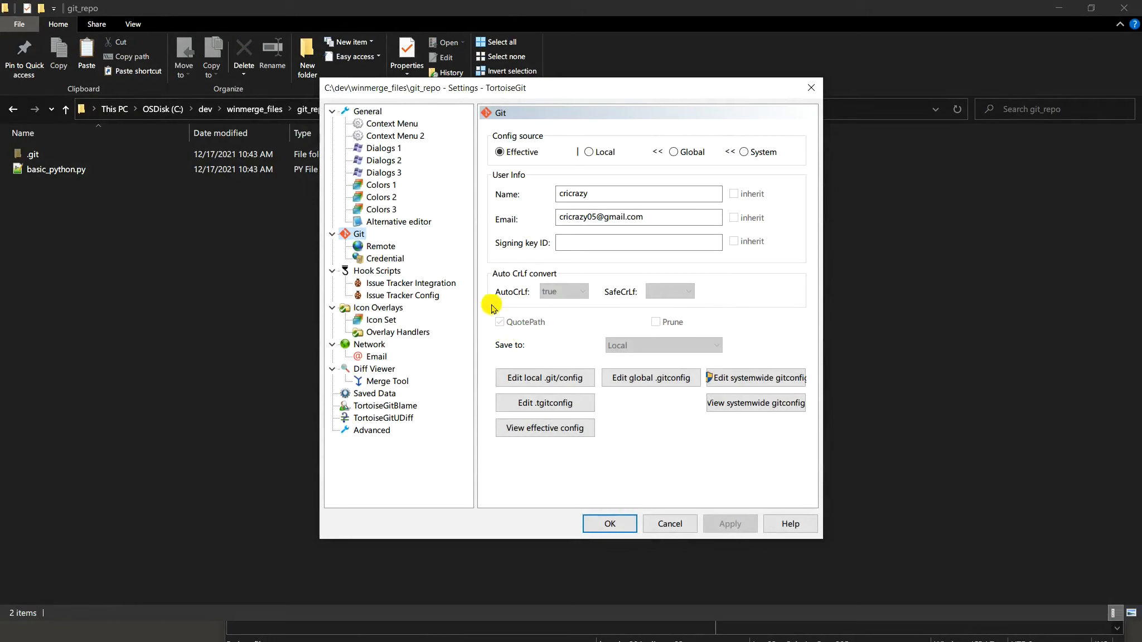
click(373, 369)
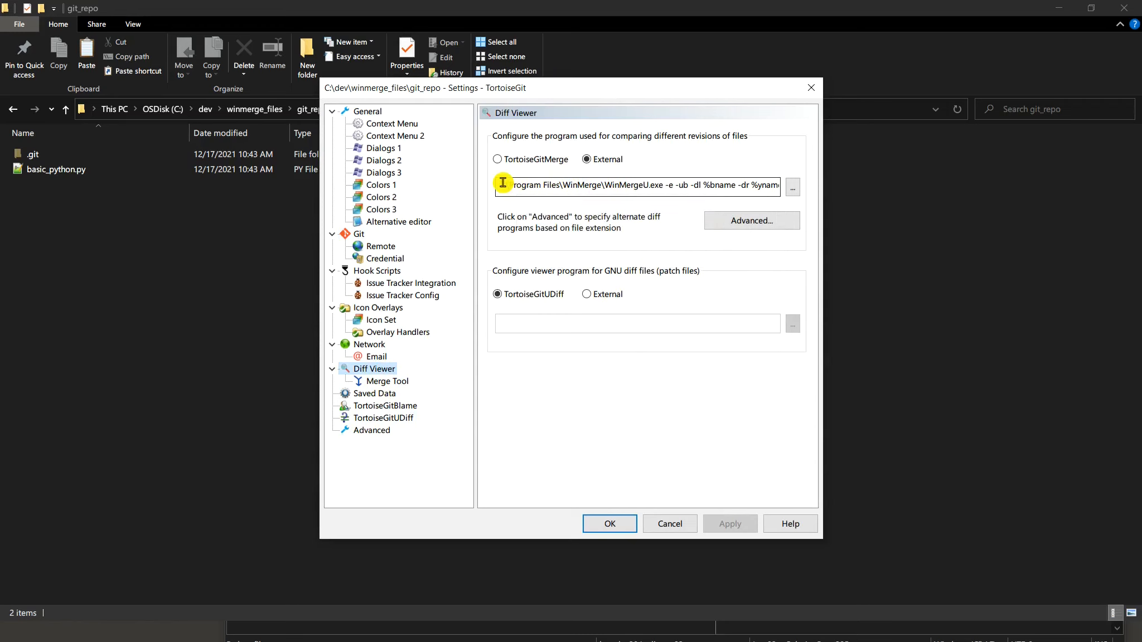
Step: Examine the external WinMergeU.exe command line and its arguments used for comparing revisions, and cancel the settings
drag(662, 185, 522, 179)
drag(604, 185, 822, 189)
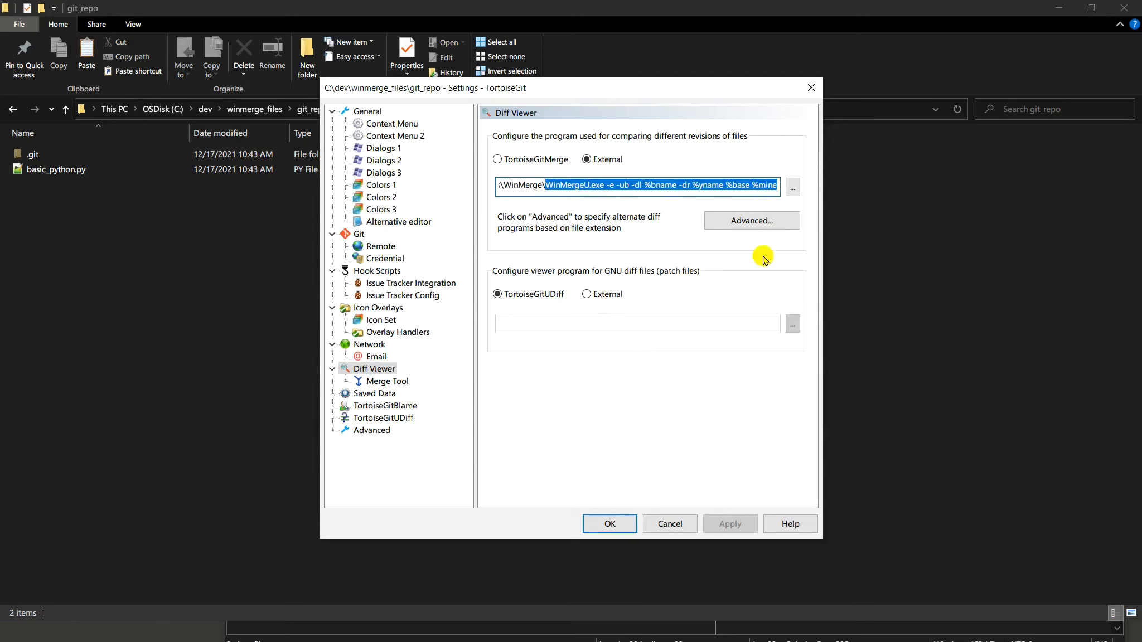
click(618, 183)
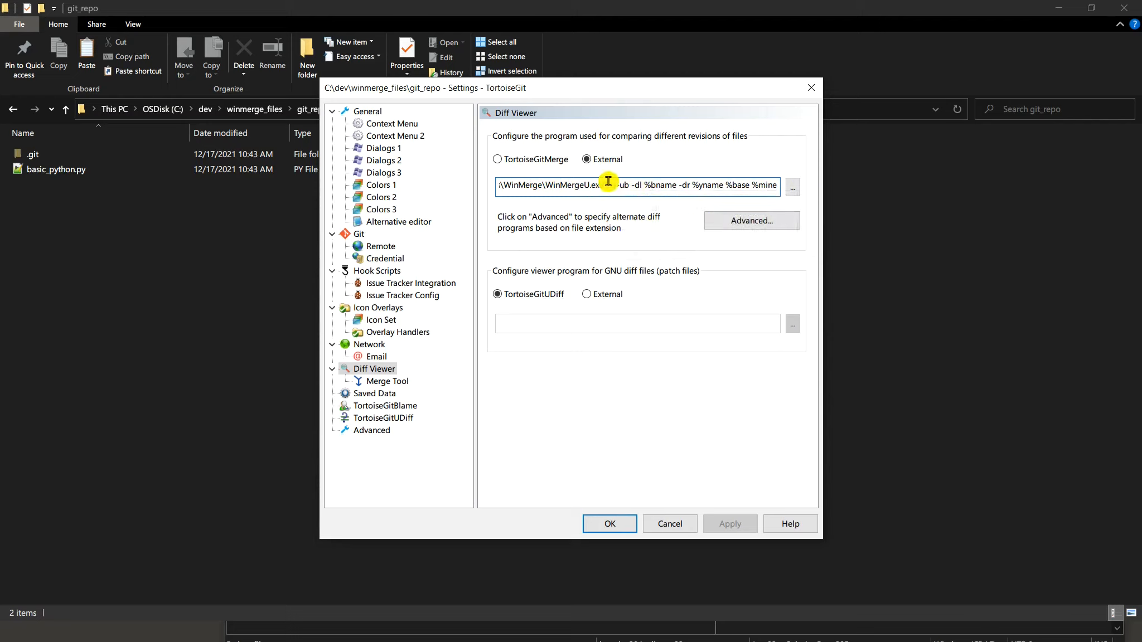
drag(608, 181, 495, 181)
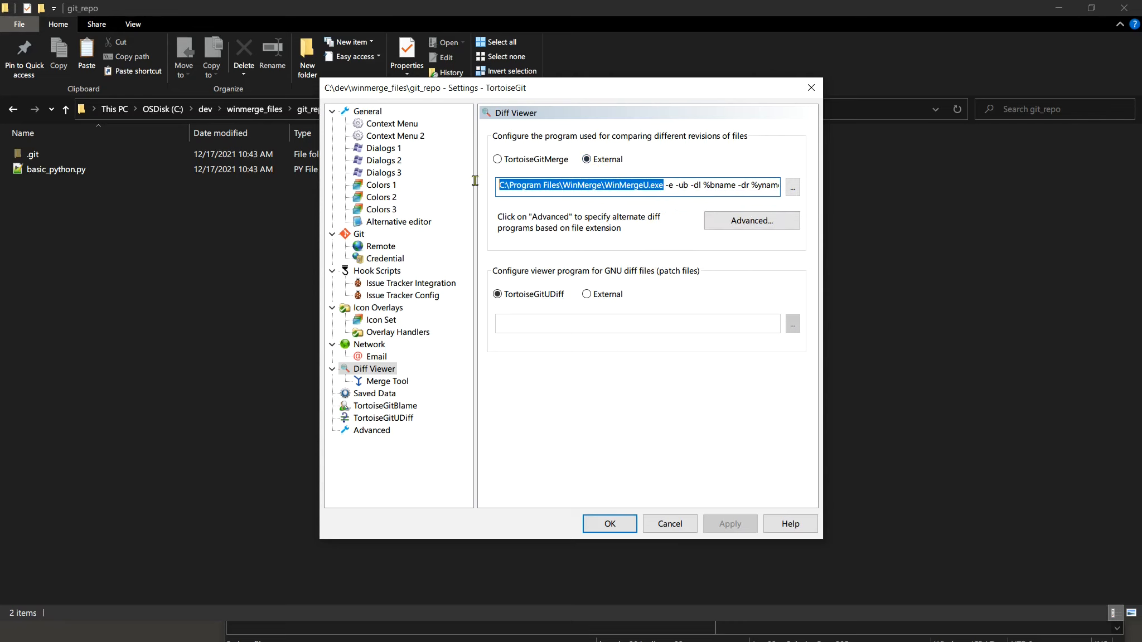
click(702, 187)
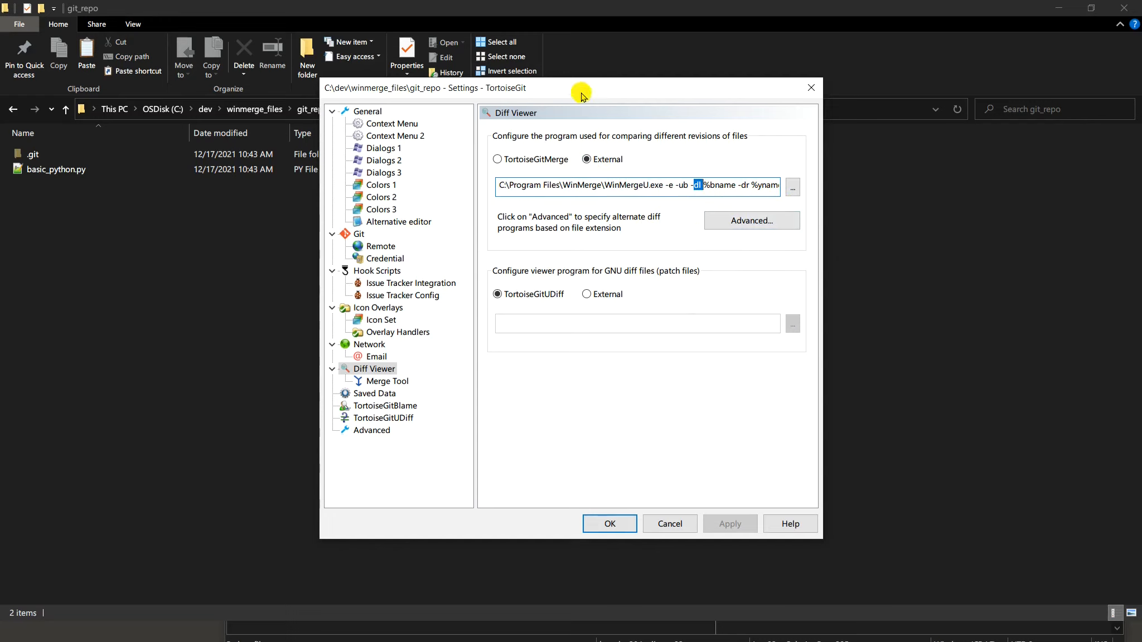
click(678, 522)
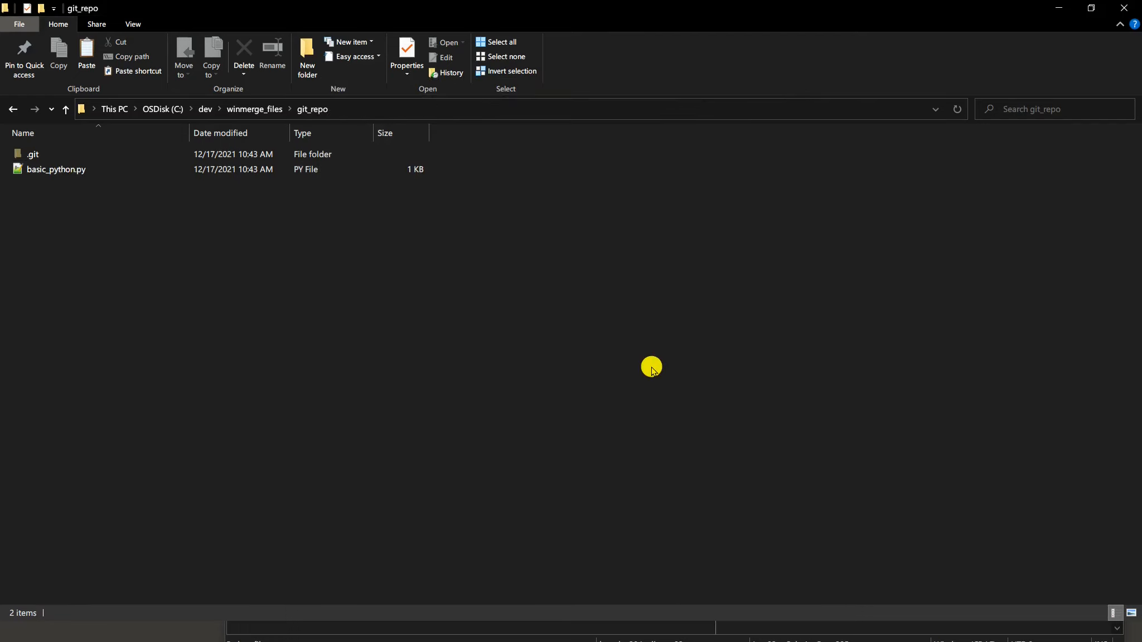
Step: Run the TortoiseGit diff of basic_python.py against the file marked for comparison, dismiss the message, and close WinMerge
right_click(61, 170)
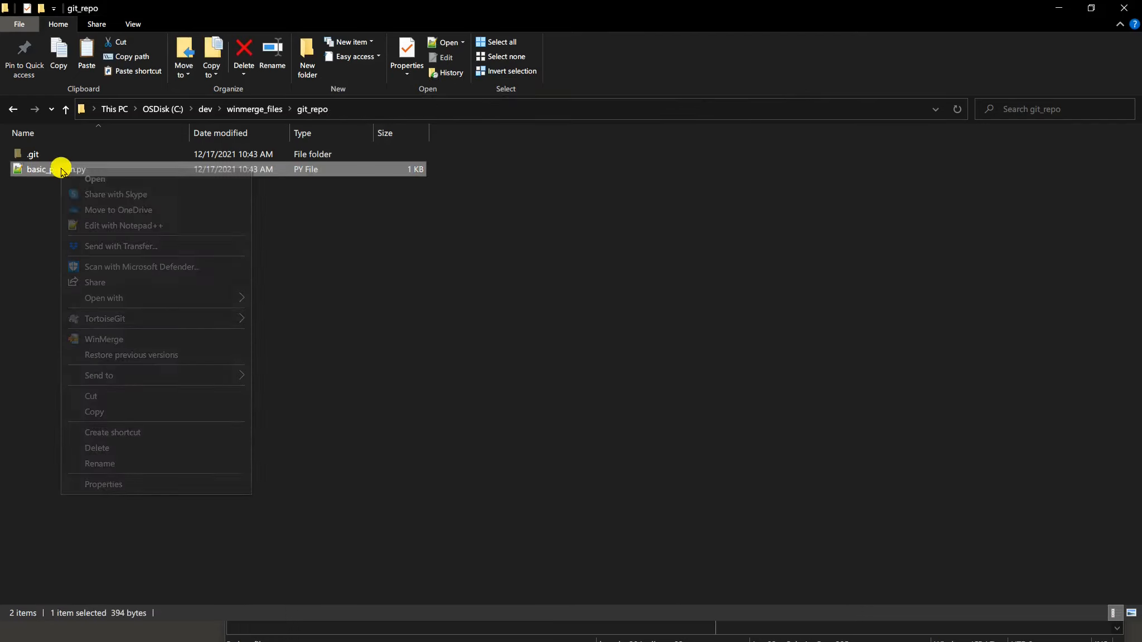
mouse_move(215, 316)
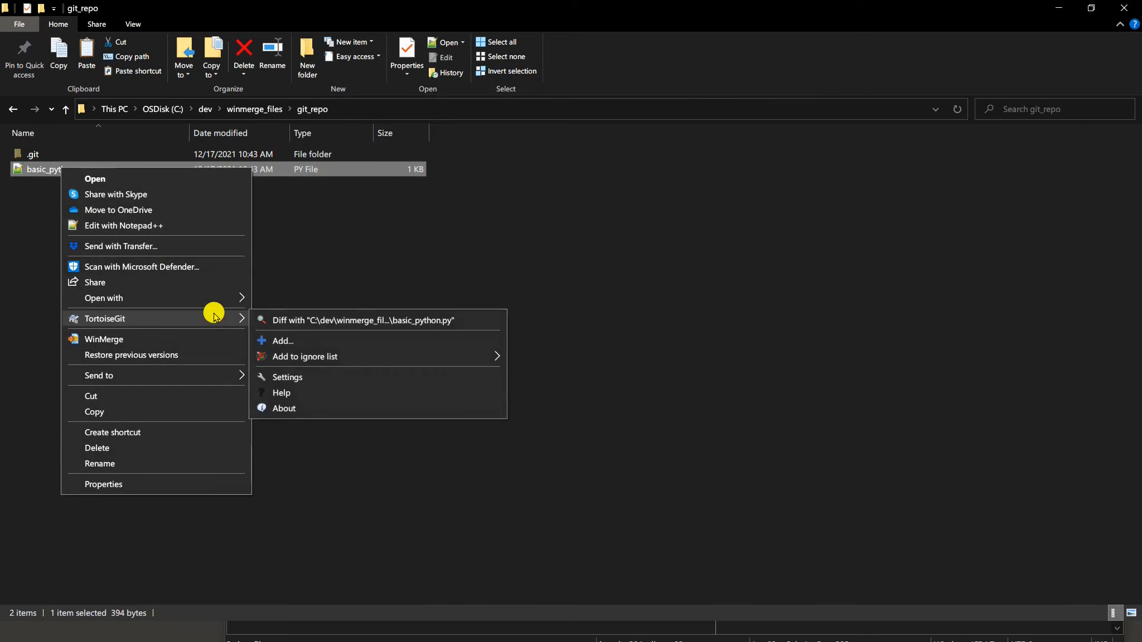
click(340, 321)
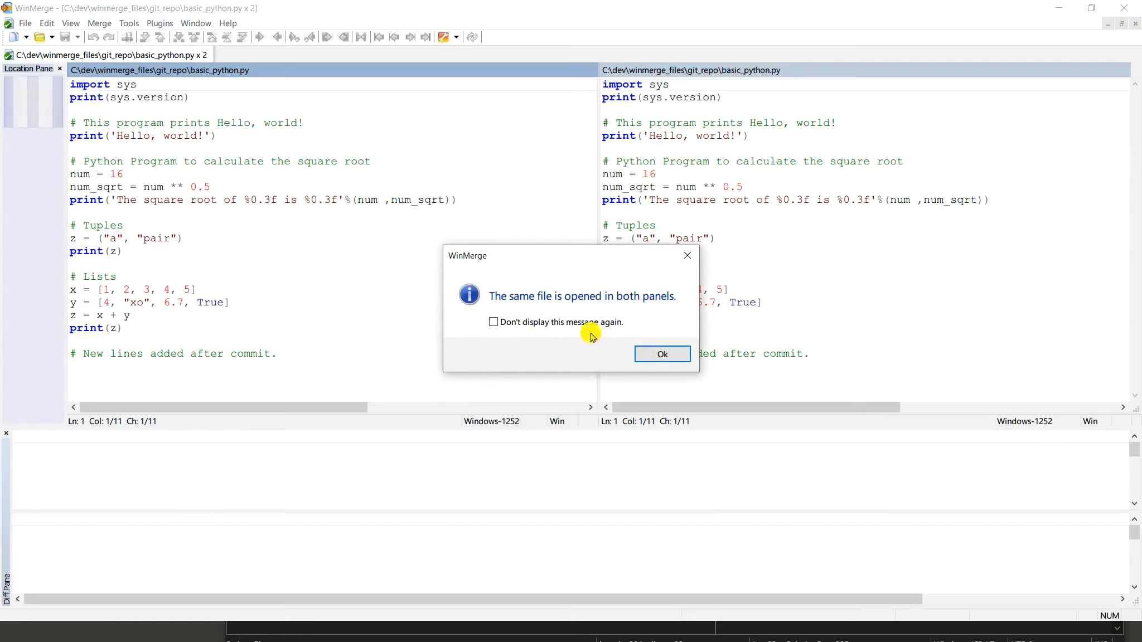
click(658, 352)
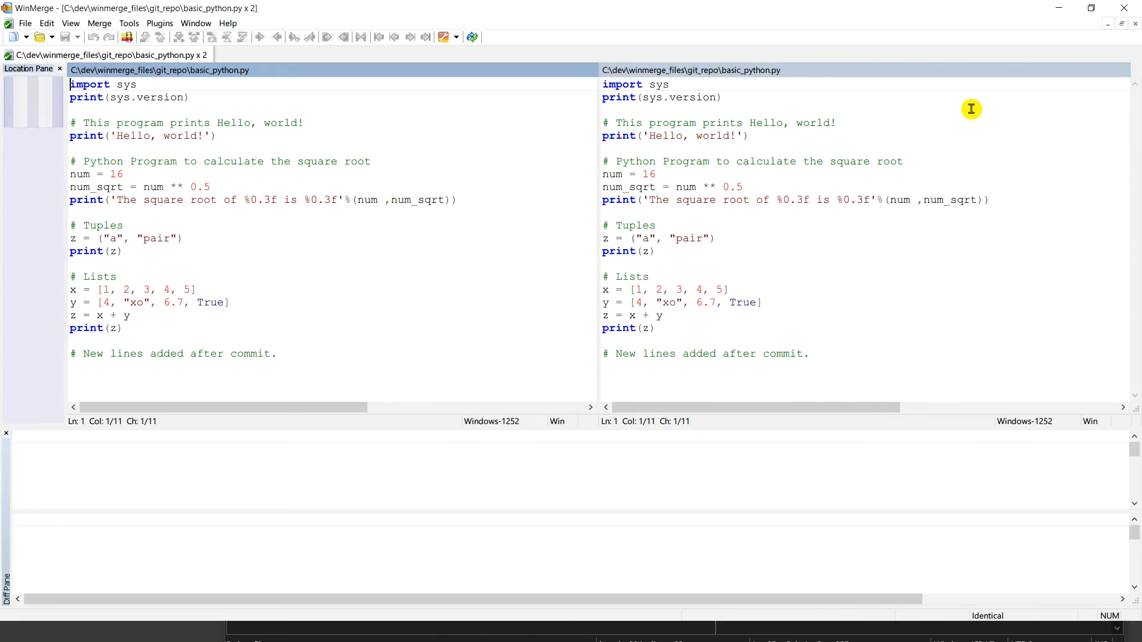
click(1124, 8)
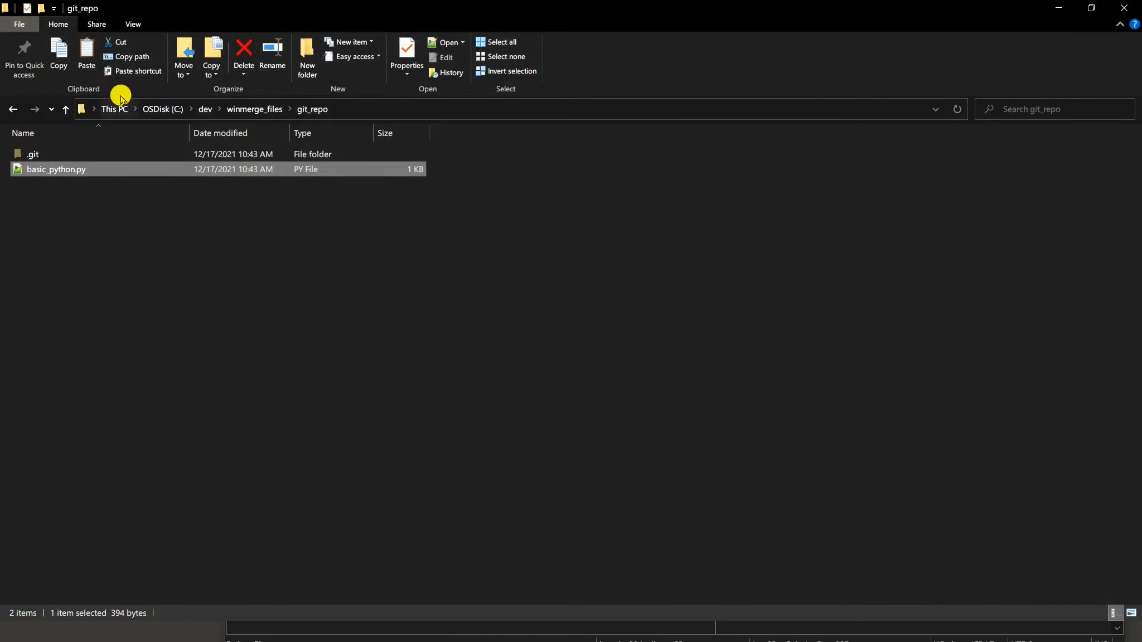
Step: Go up to the winmerge_files folder, diff git_repo with its previous version, and close the changed files window
click(272, 114)
right_click(64, 179)
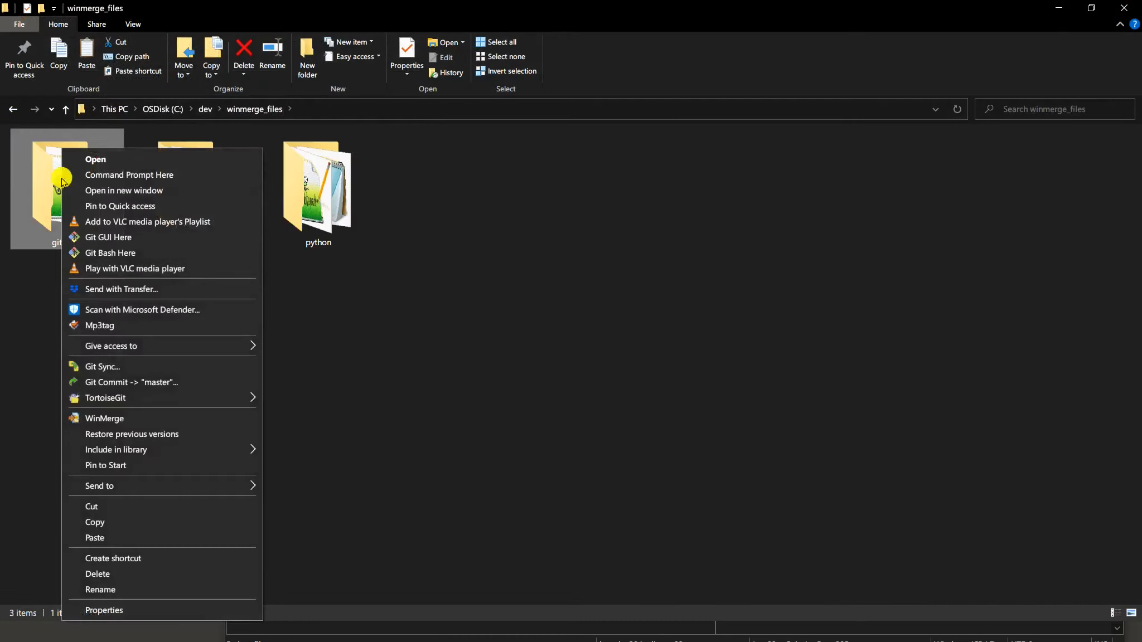
mouse_move(199, 397)
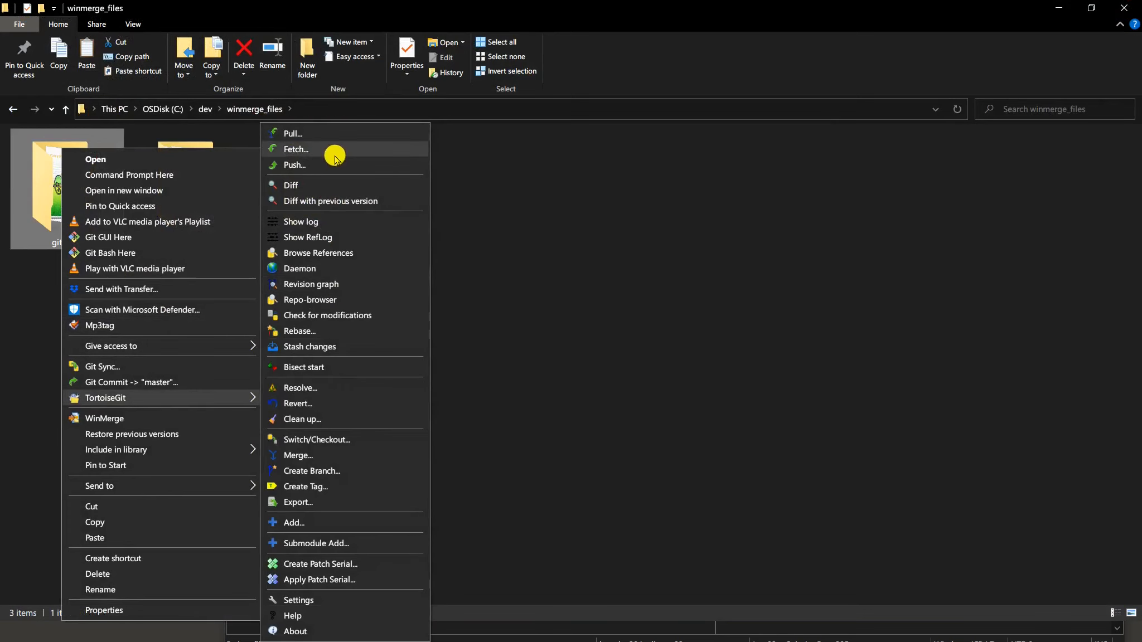
click(340, 191)
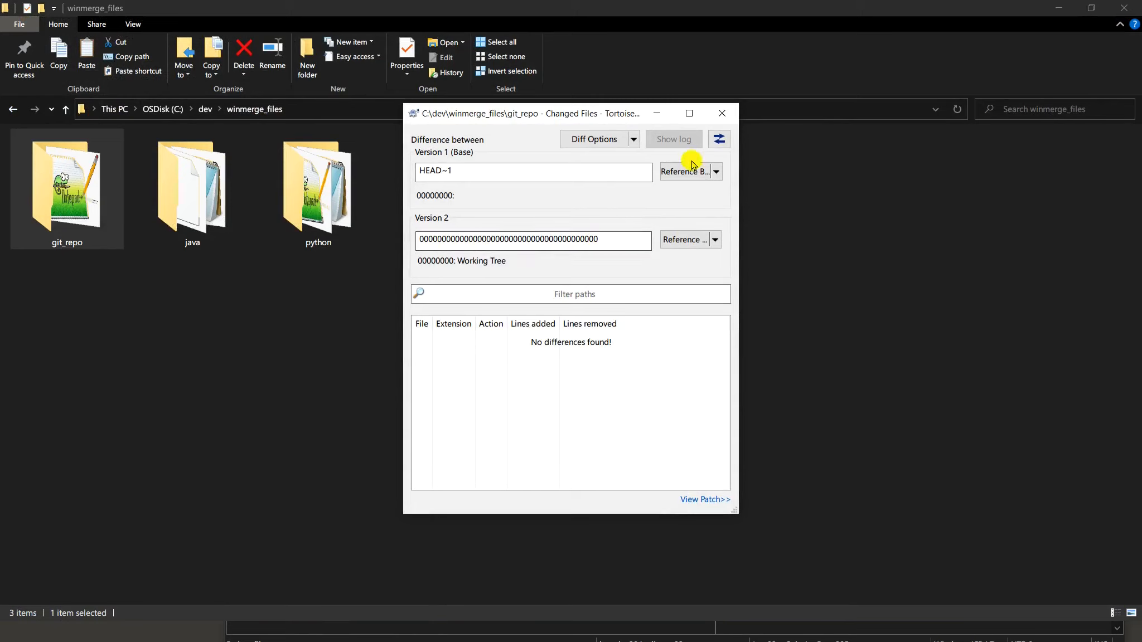
click(724, 114)
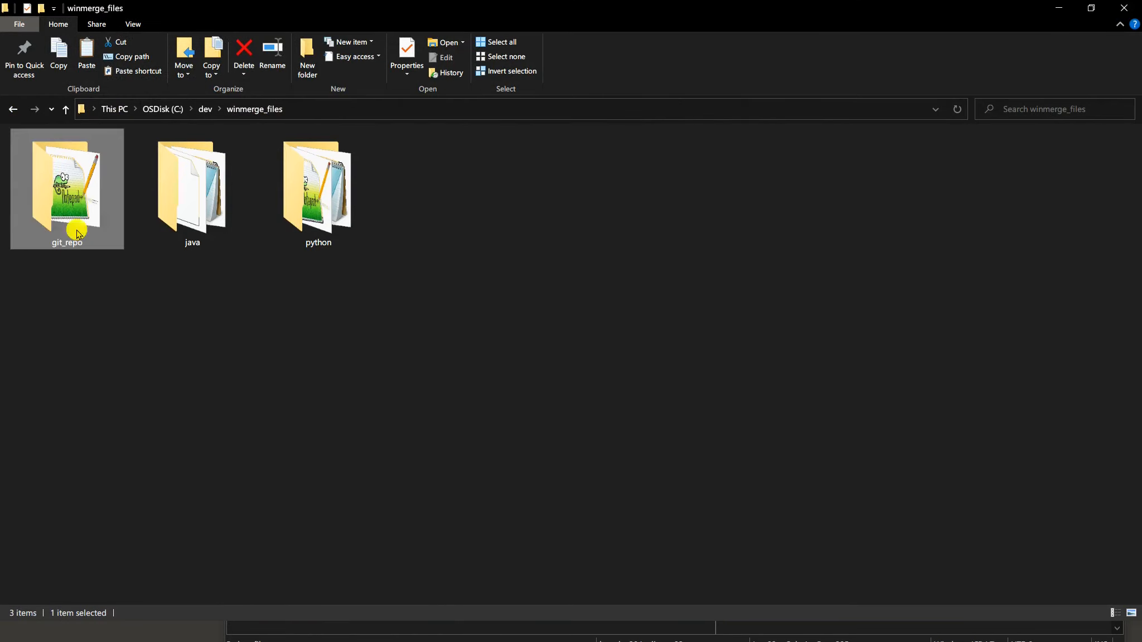
Step: Run the TortoiseGit Diff on the git_repo folder and compare the modified basic_python.py with its base version
right_click(54, 202)
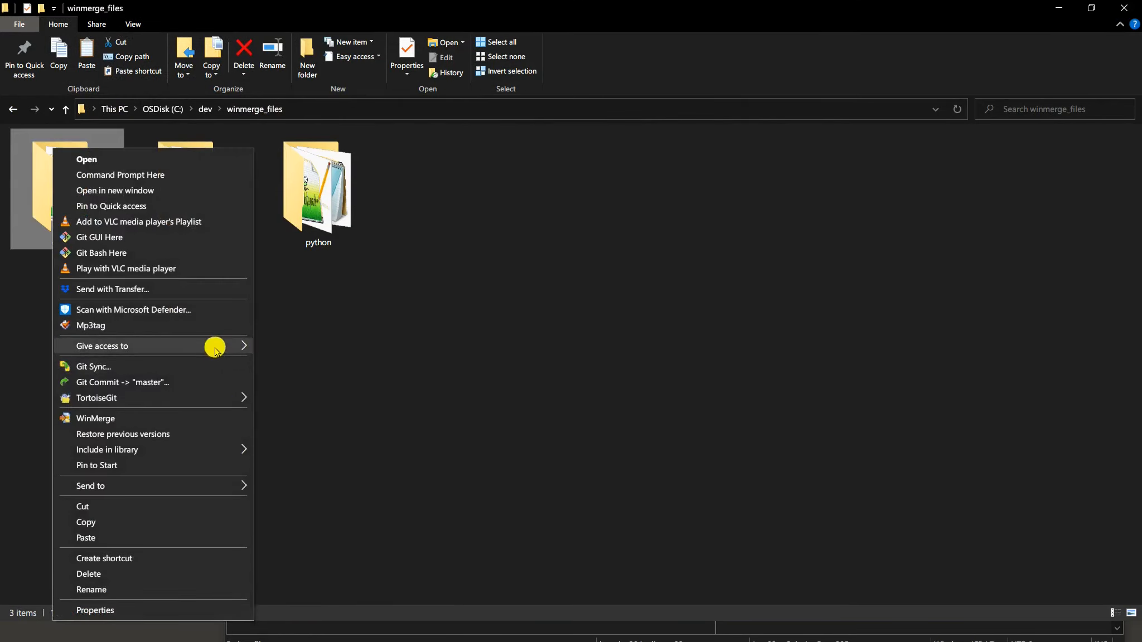
mouse_move(222, 396)
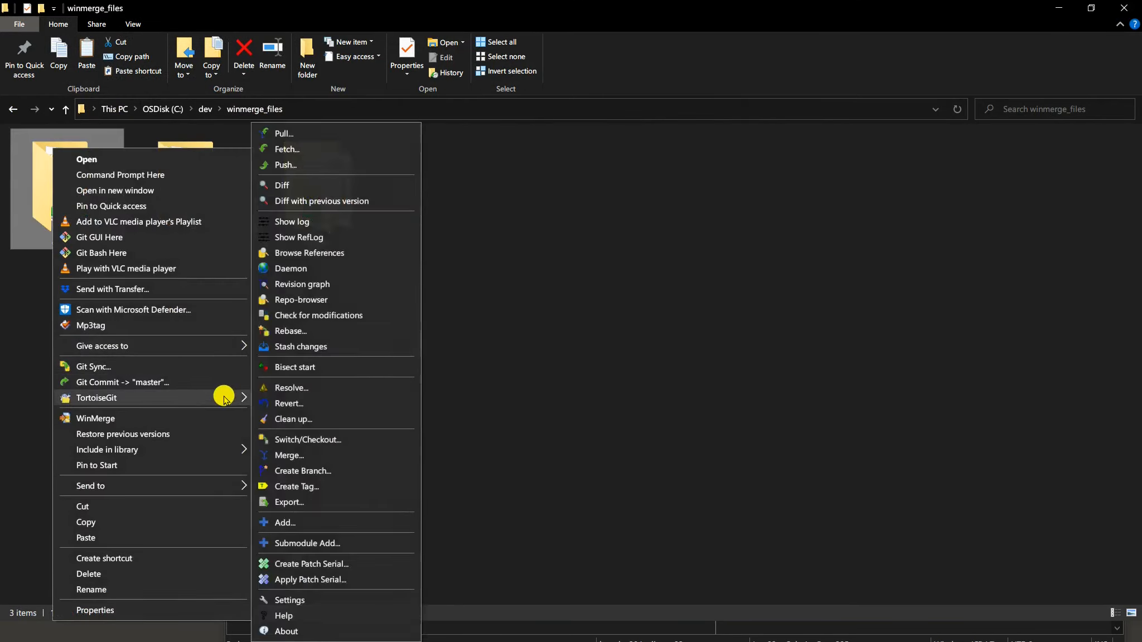
click(313, 191)
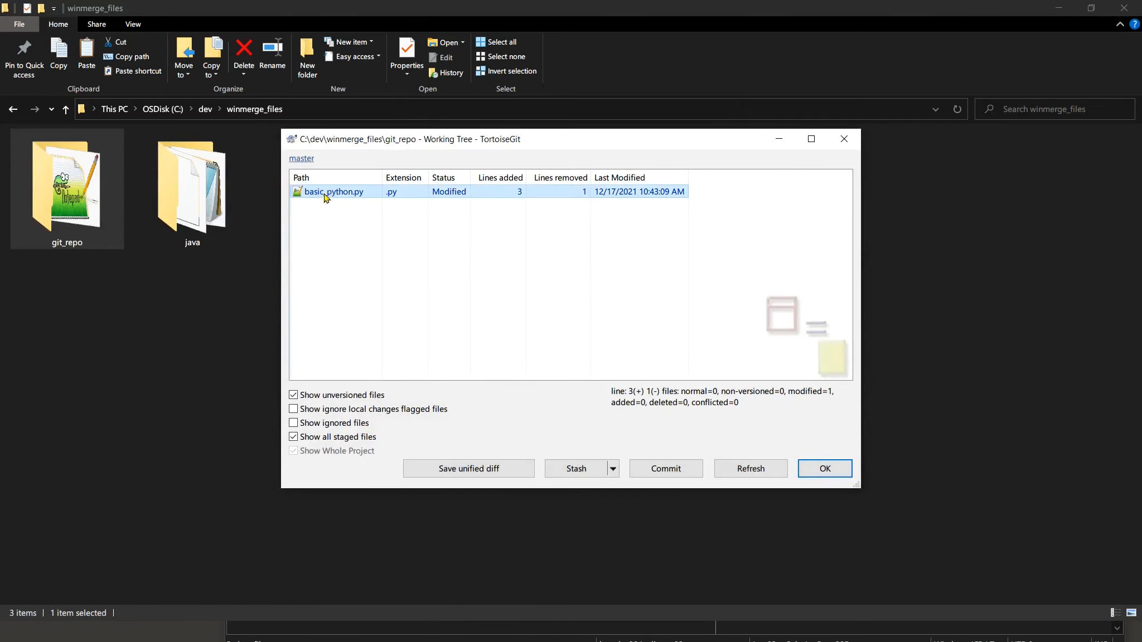
right_click(335, 194)
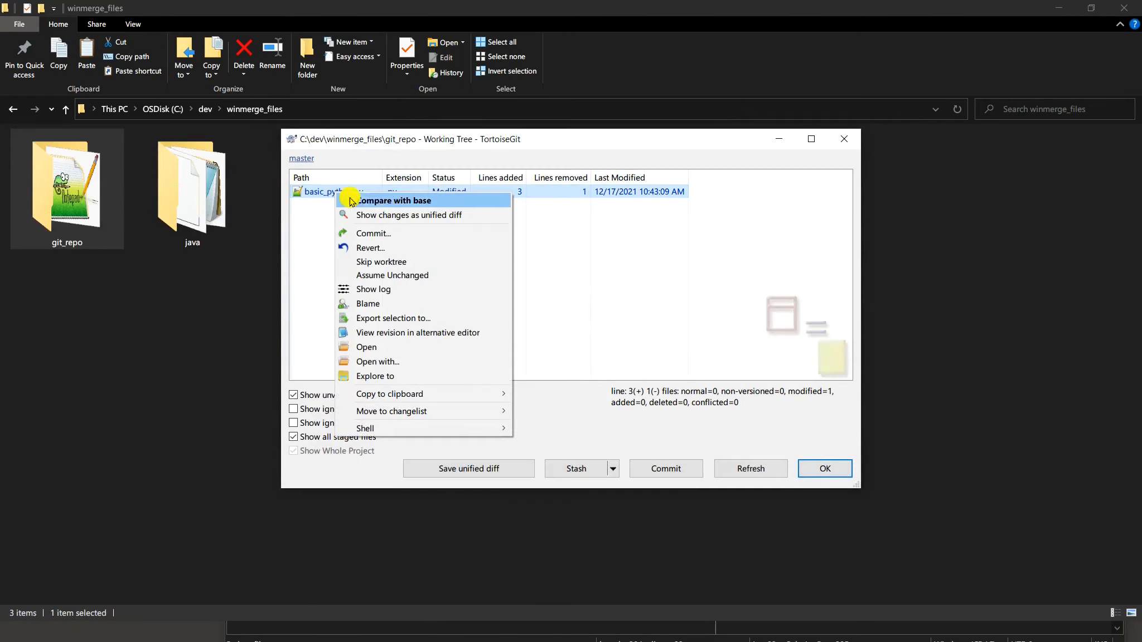
click(386, 203)
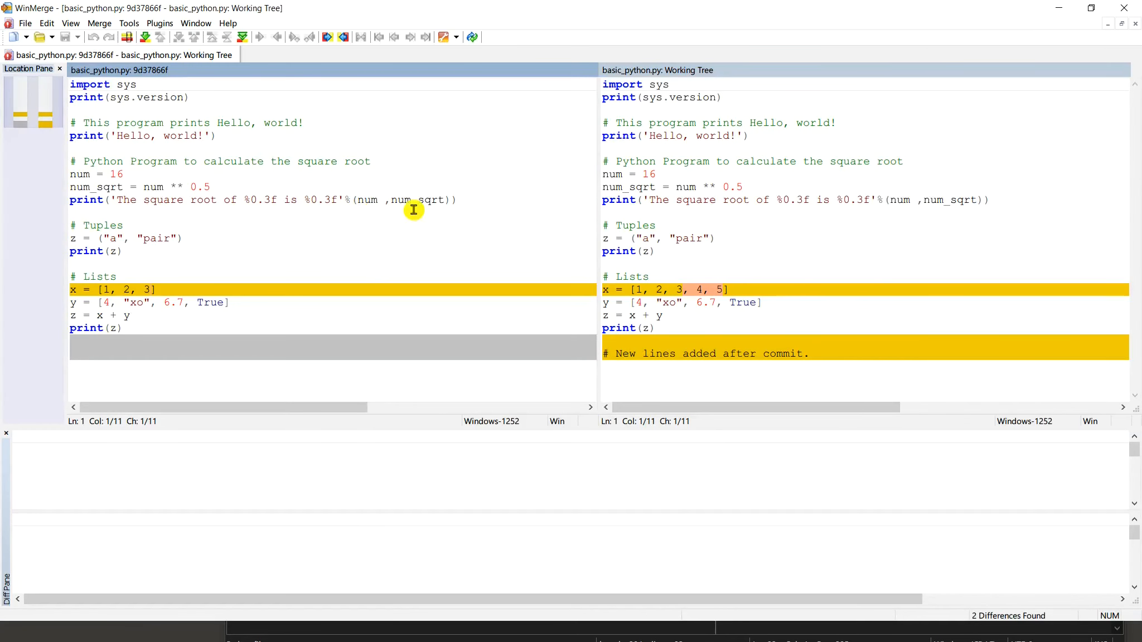
Step: Return to the working tree diff, check the actions available for basic_python.py, and close the dialog
click(1060, 9)
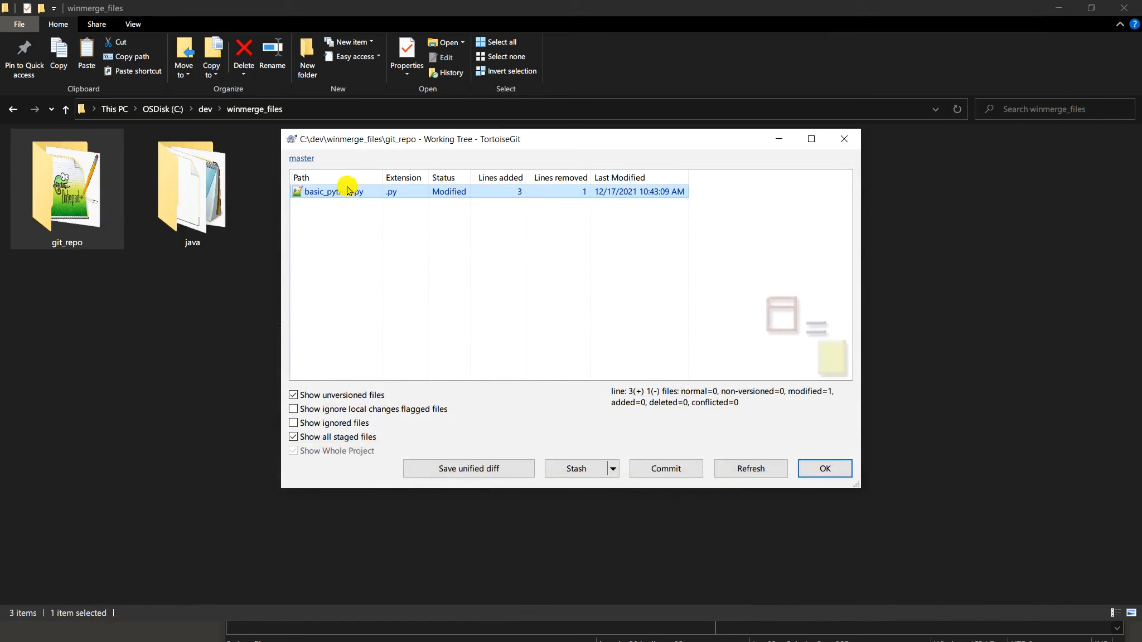
right_click(327, 195)
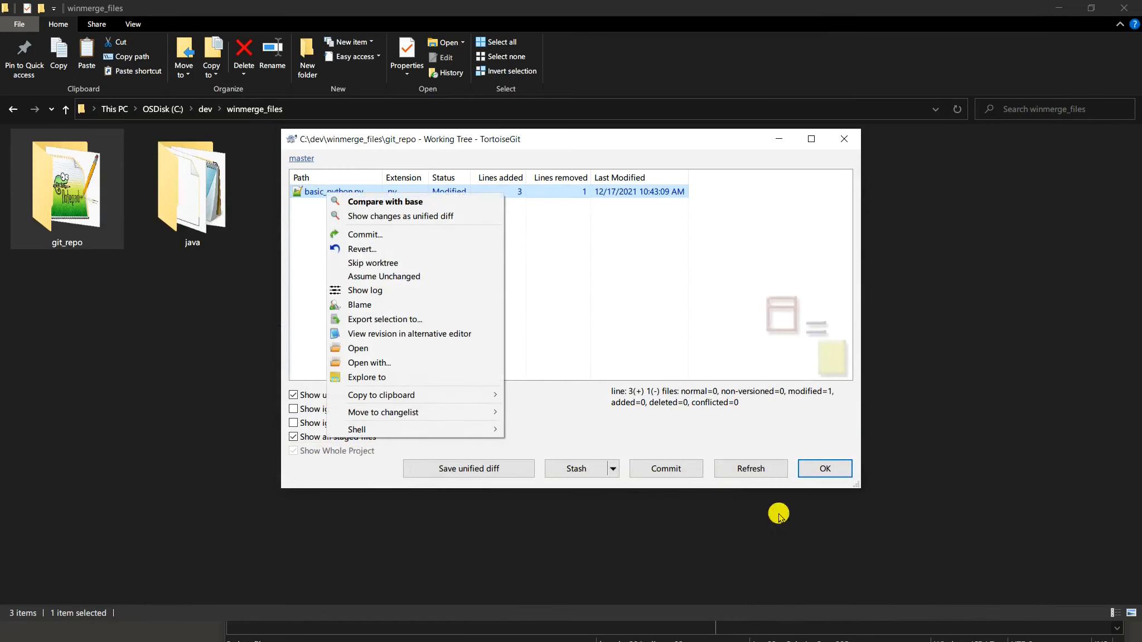
click(844, 139)
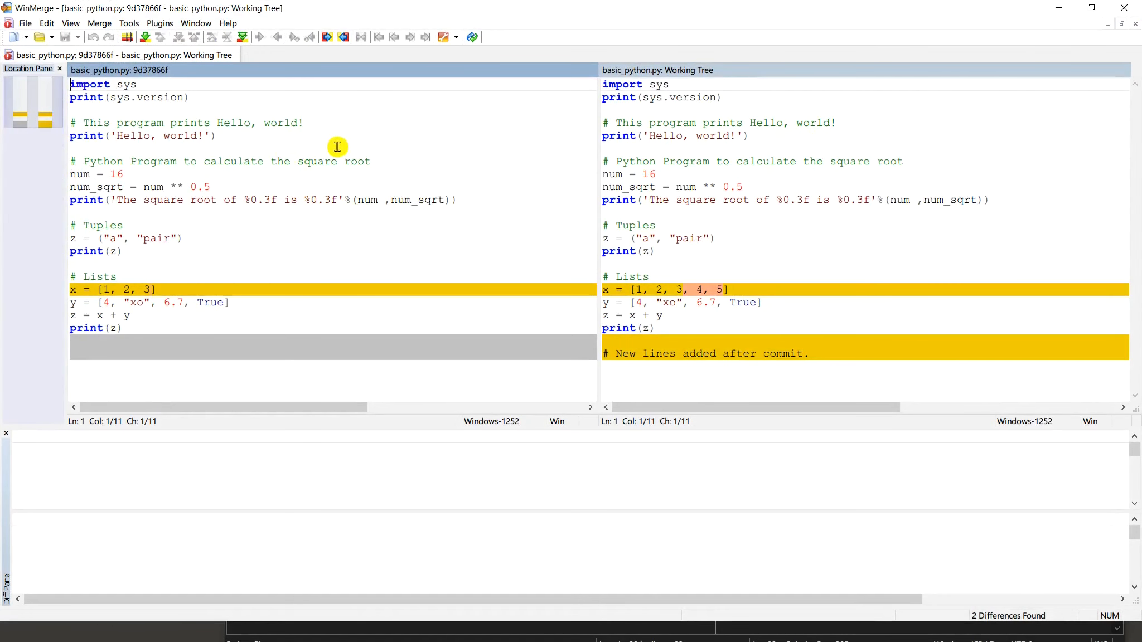
Step: Examine the committed and Working Tree versions of basic_python.py in WinMerge, step through each difference, and minimize the window
drag(205, 69, 68, 70)
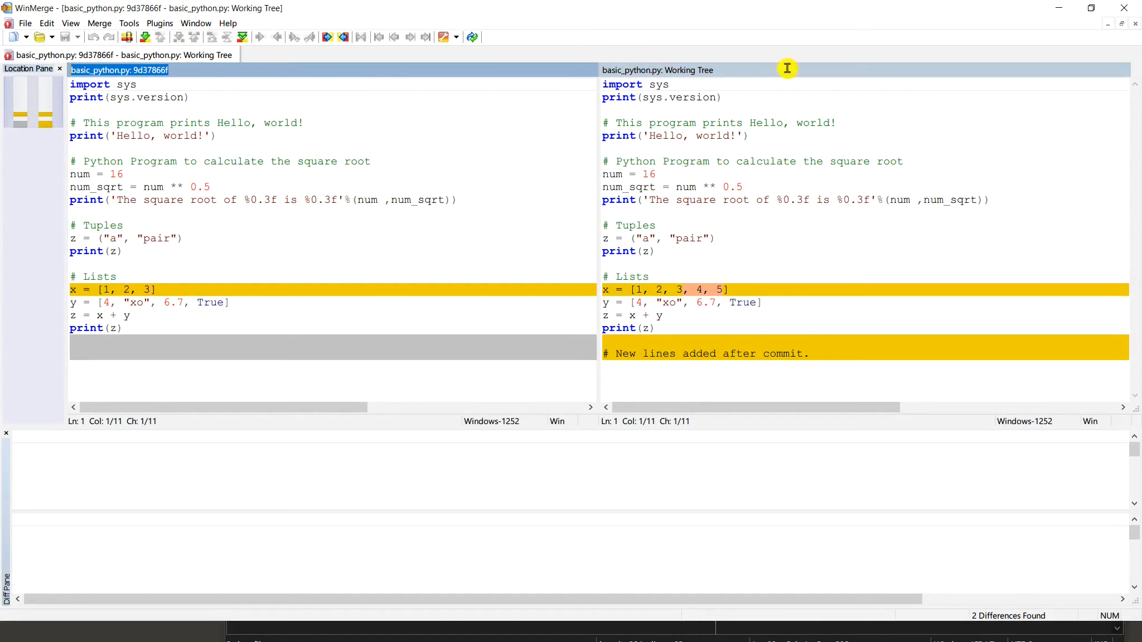
click(698, 69)
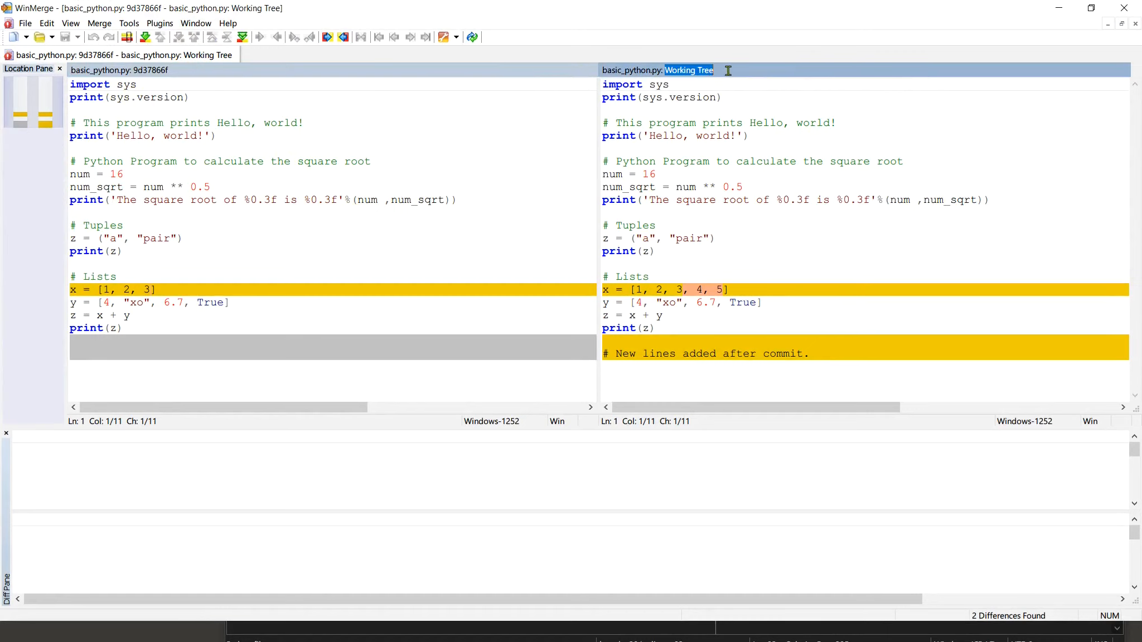
click(239, 111)
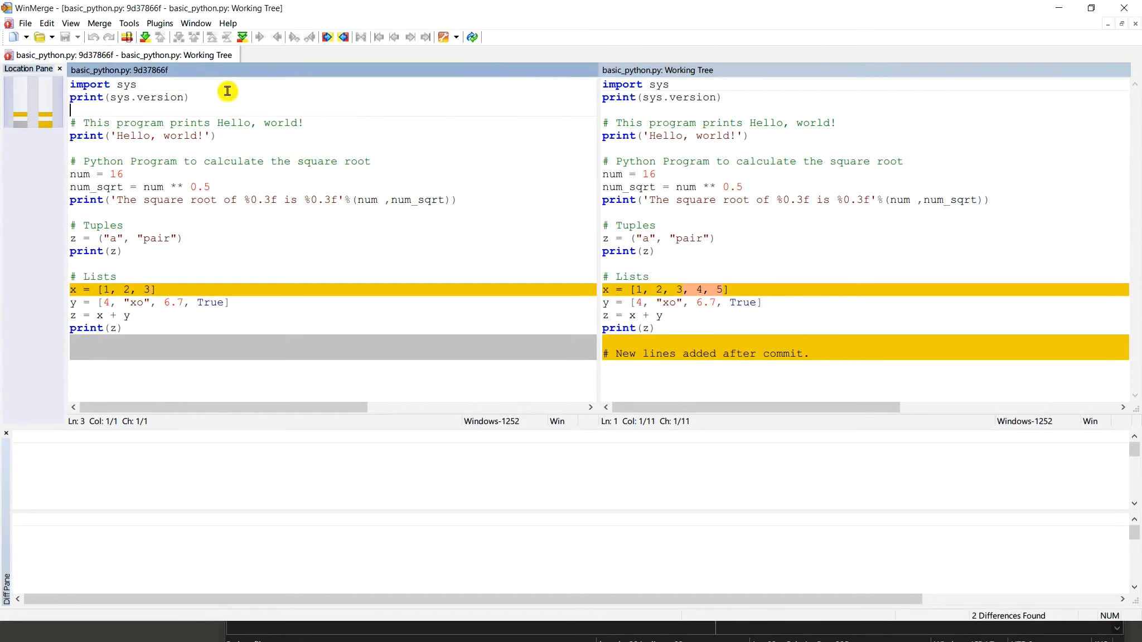
click(341, 137)
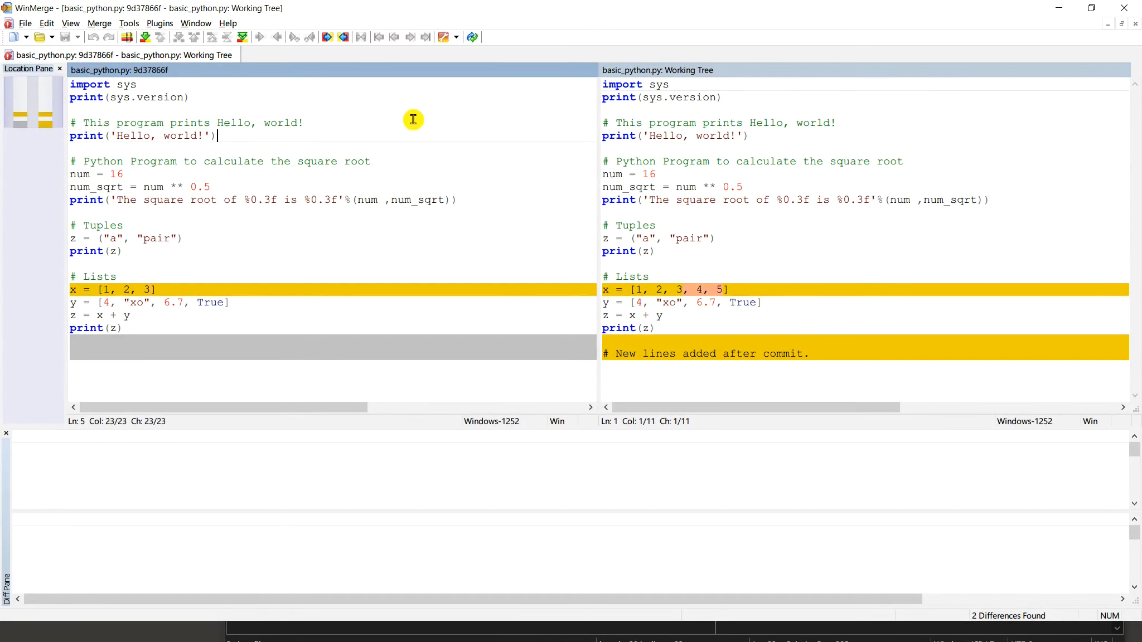
key(alt+Down)
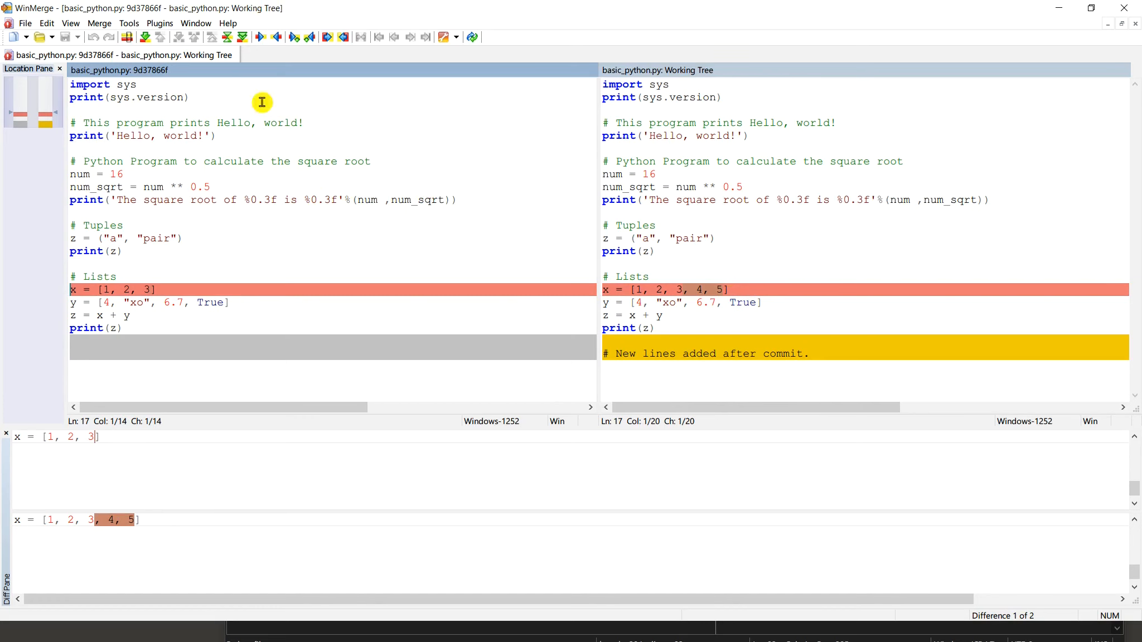
key(alt+Down)
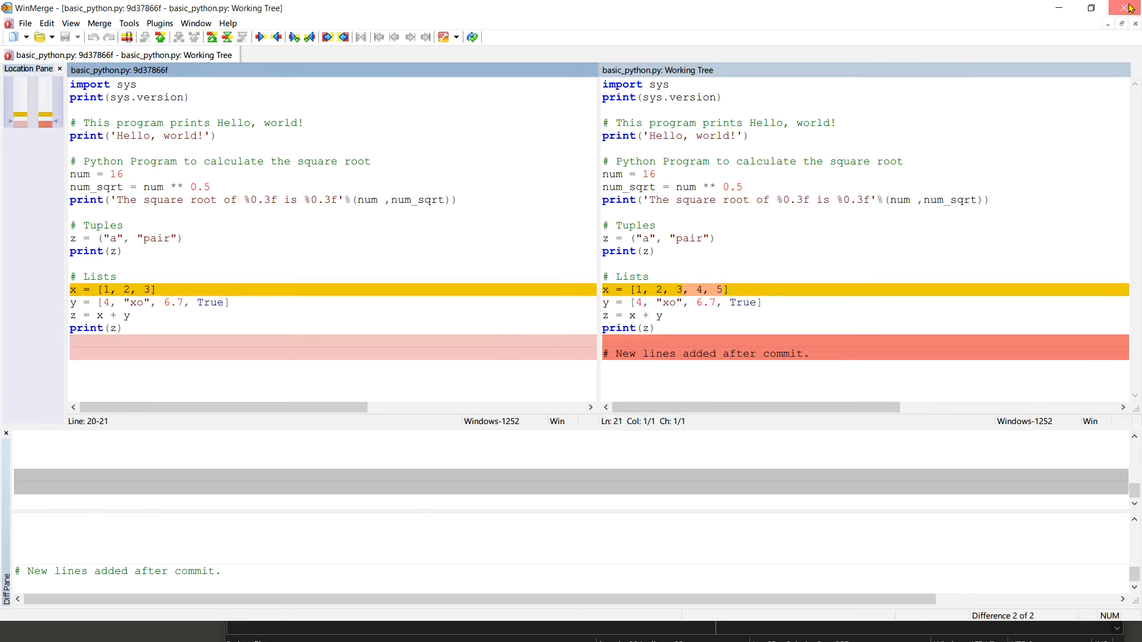
click(1059, 7)
double_click(74, 210)
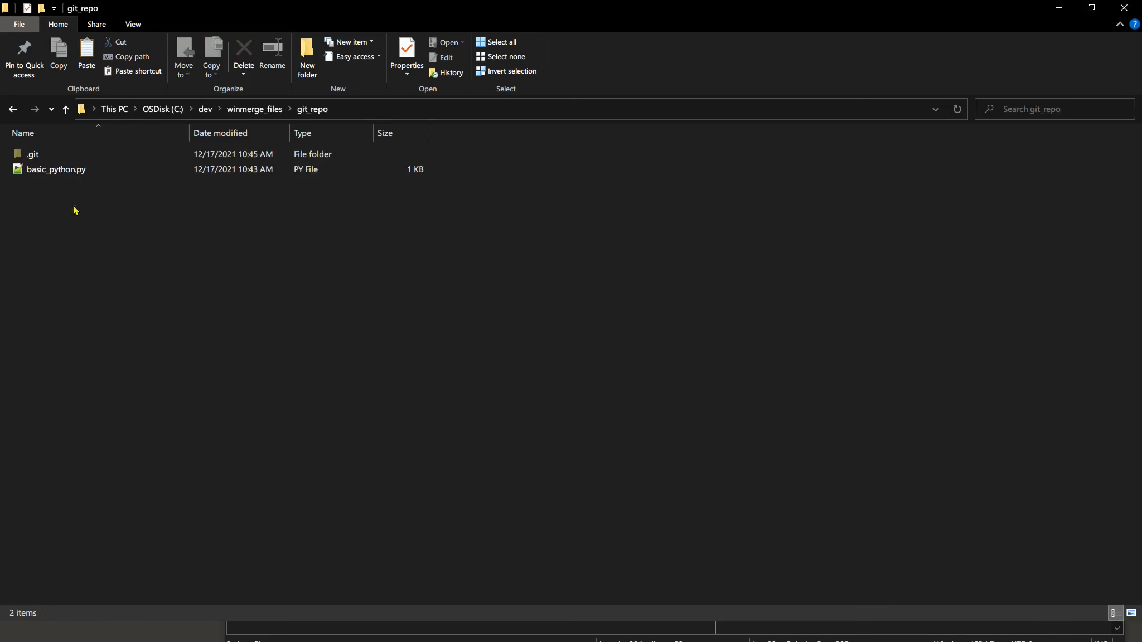
click(62, 171)
right_click(63, 175)
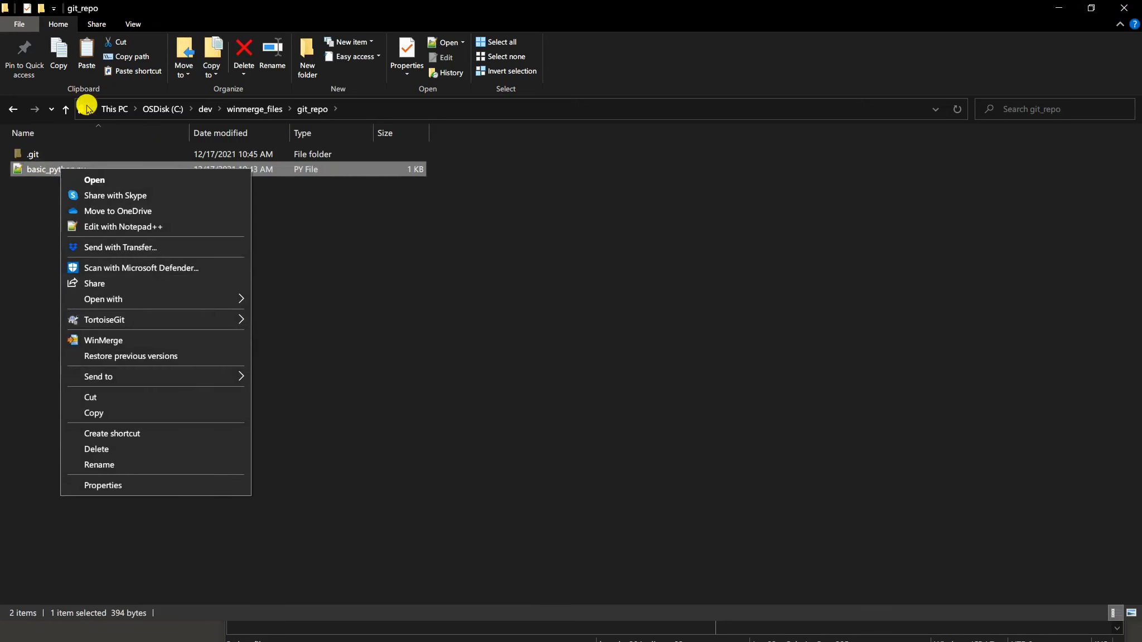
click(65, 109)
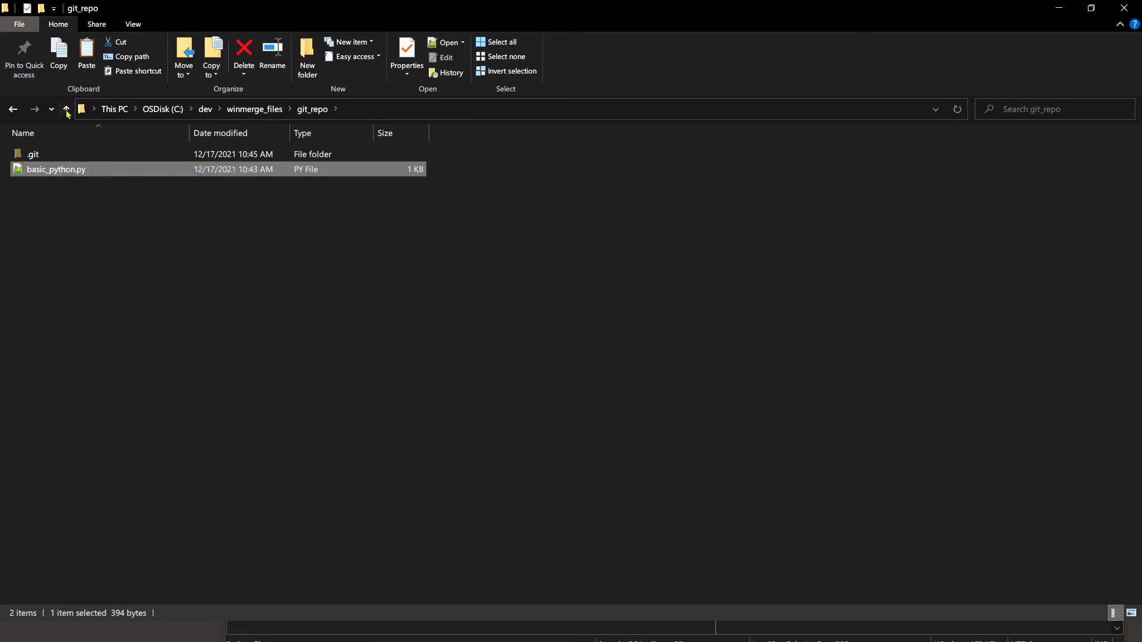
click(65, 109)
Step: Commit the git_repo changes to master with the message "Made some changes" and switch to the Winmerge mind map
right_click(65, 199)
click(183, 381)
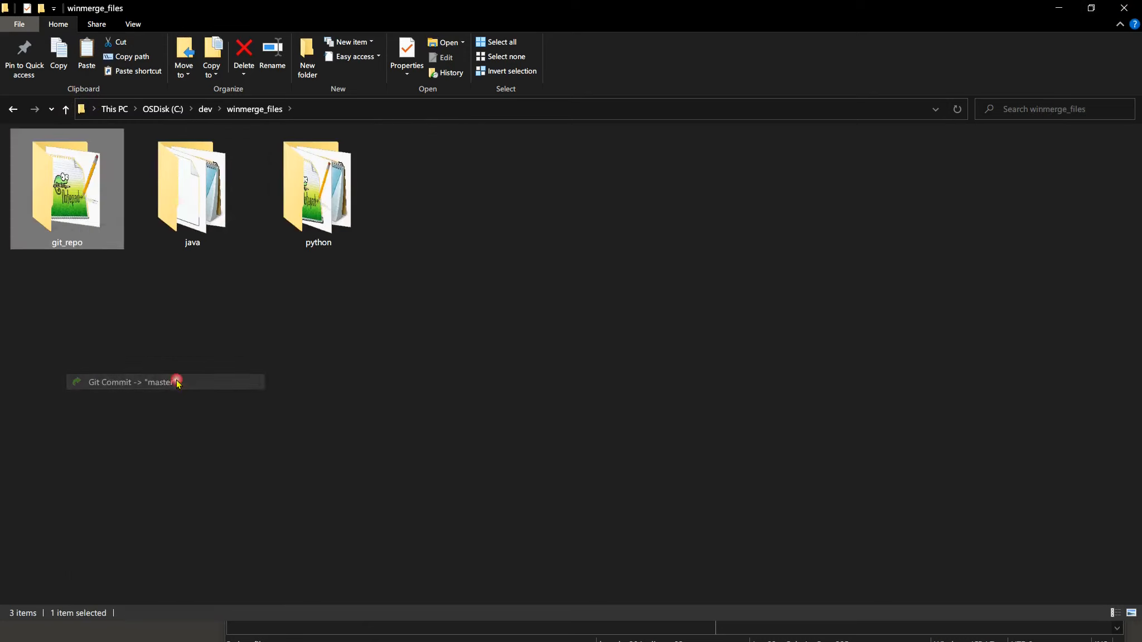
text(Made some changes)
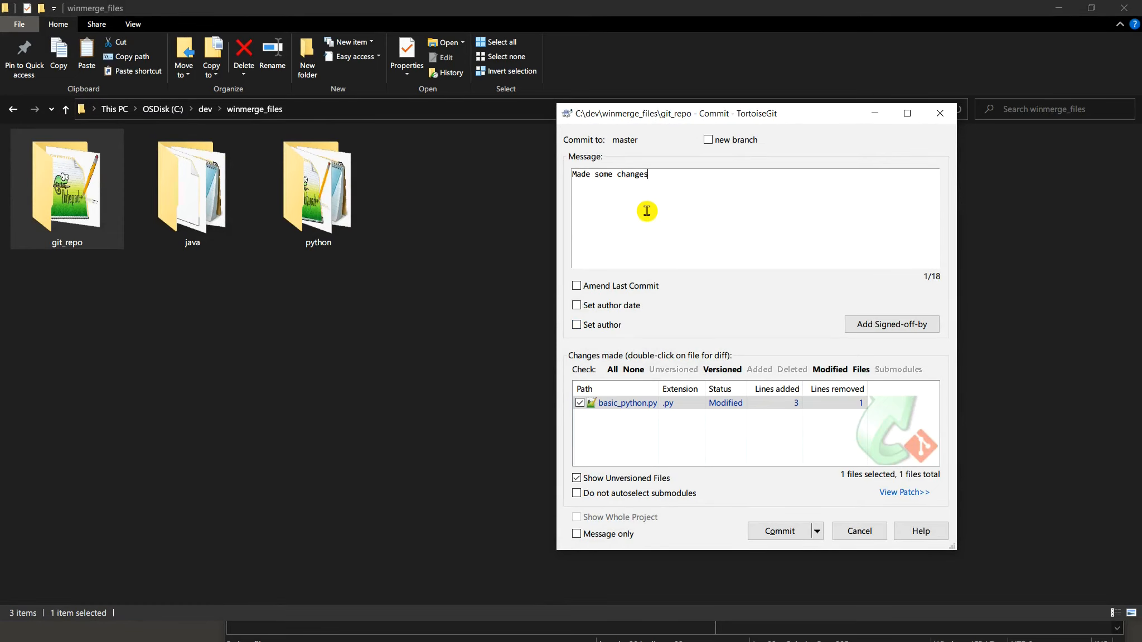
click(791, 532)
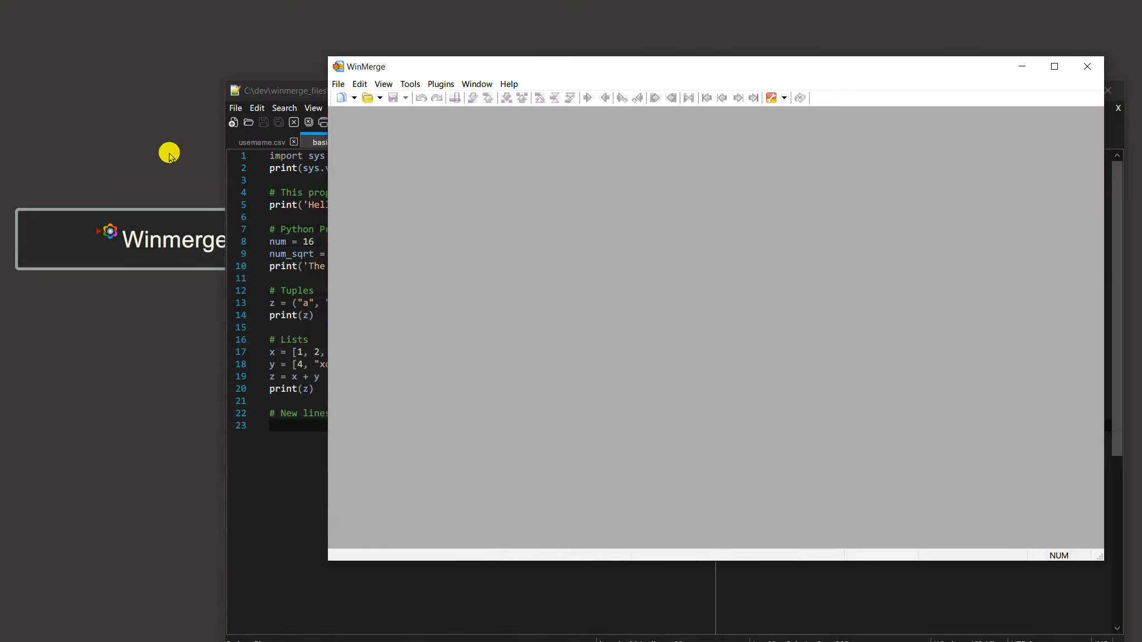
click(169, 153)
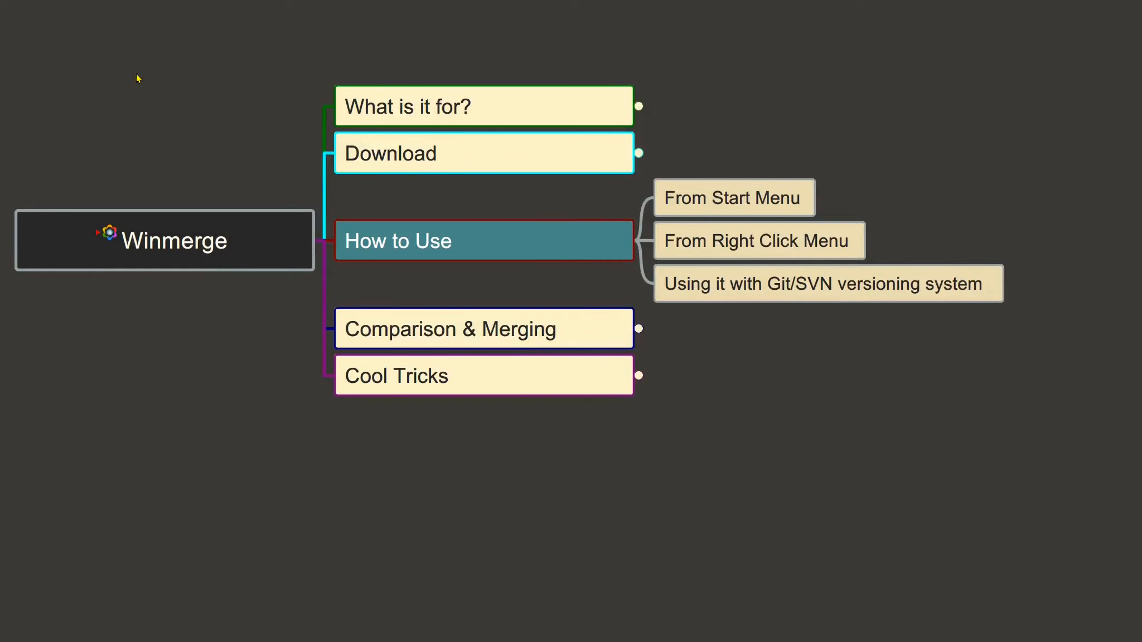